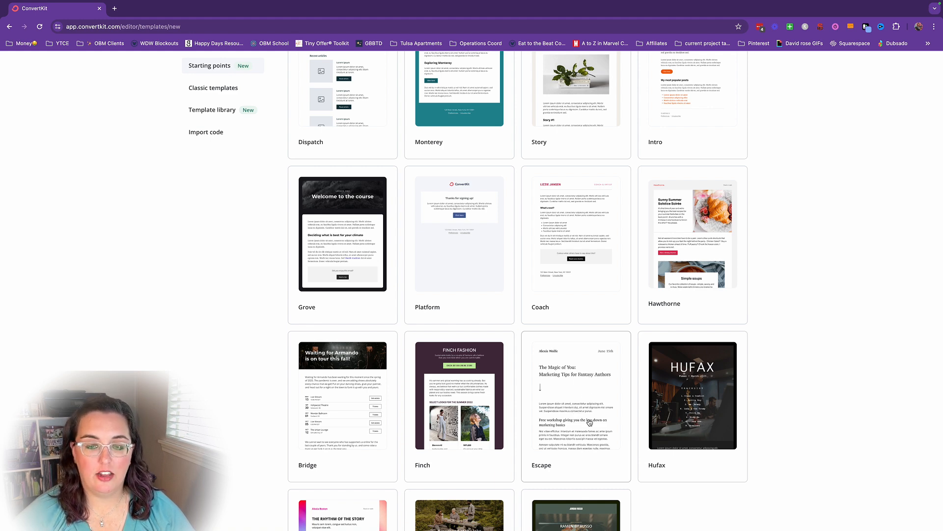
# - Browse the starting points and classic templates, and open the Platform starting point for editing
pyautogui.scroll(-1, 588, 422)
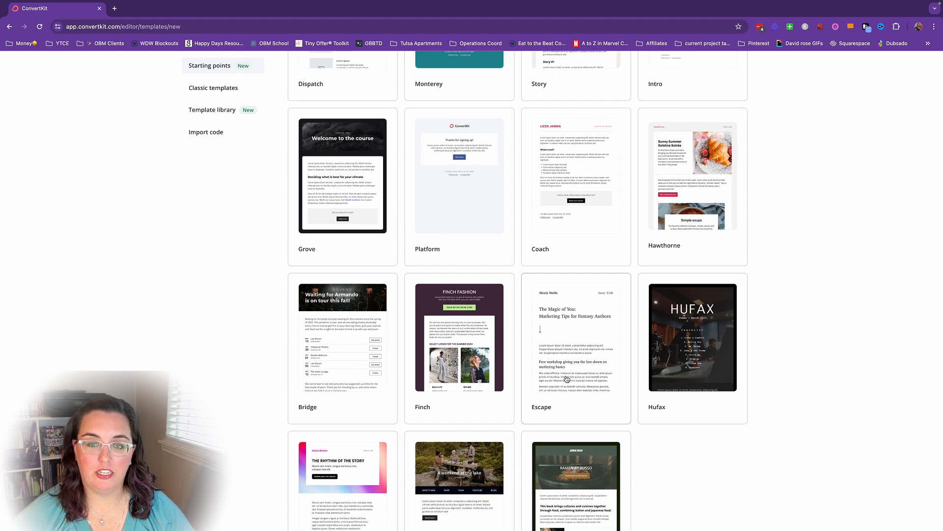
pyautogui.scroll(-7, 599, 370)
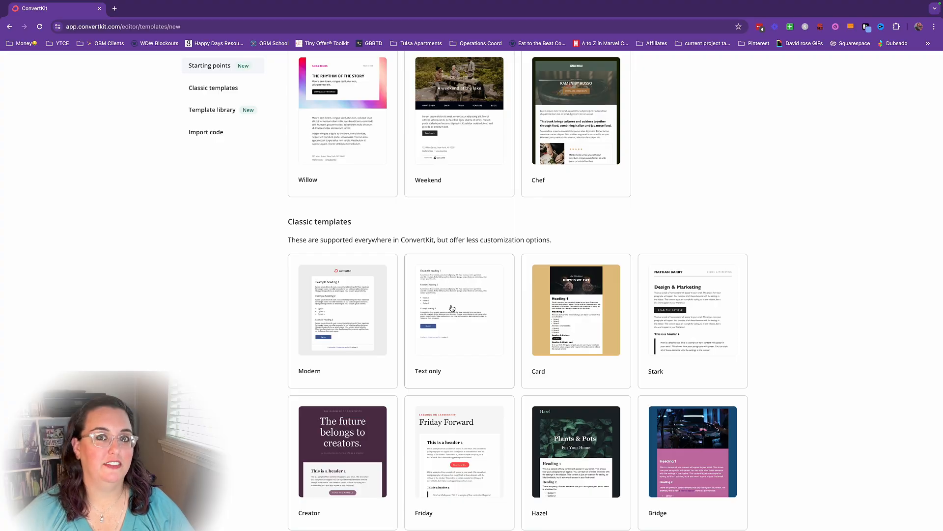
pyautogui.scroll(4, 457, 308)
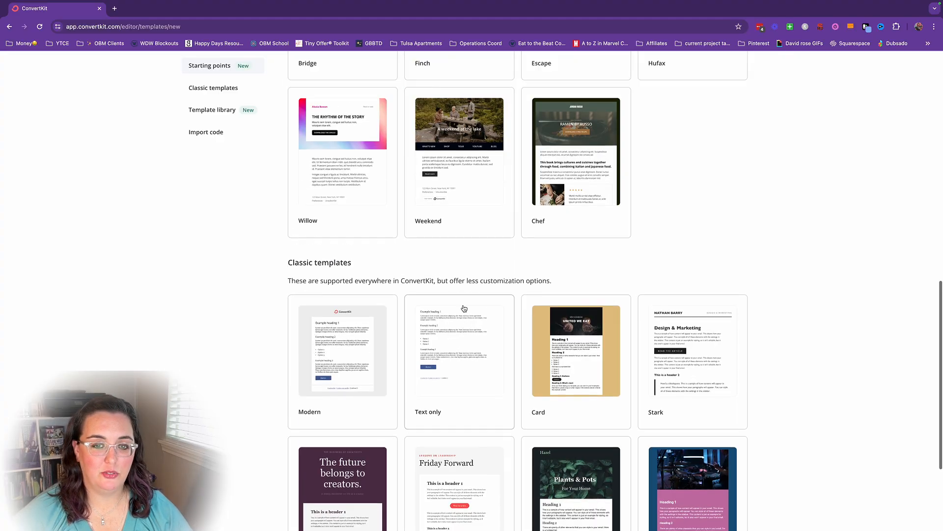
pyautogui.scroll(10, 462, 309)
pyautogui.scroll(-3, 437, 295)
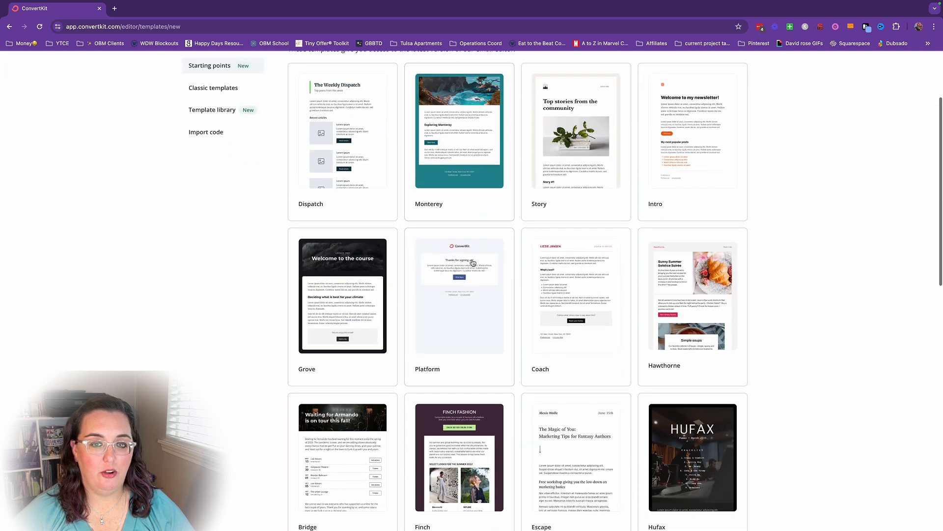
pyautogui.scroll(1, 437, 294)
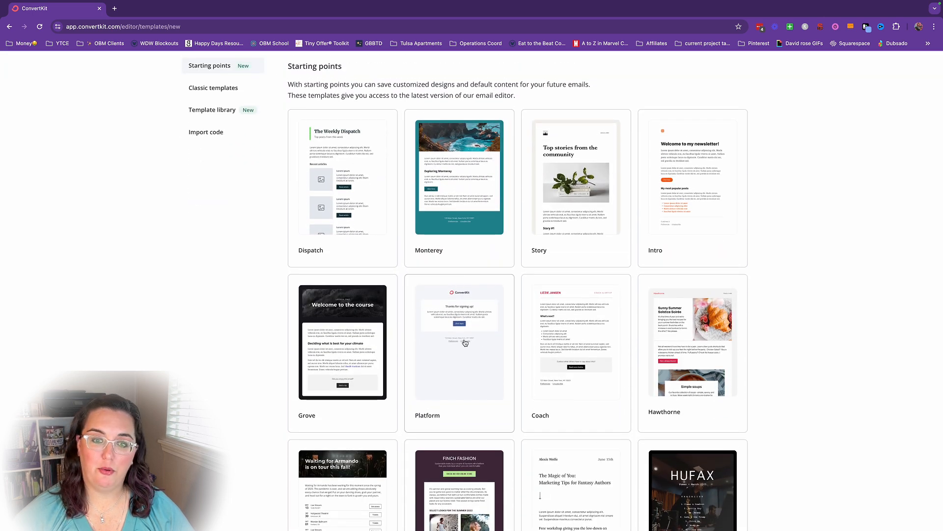
pyautogui.click(462, 343)
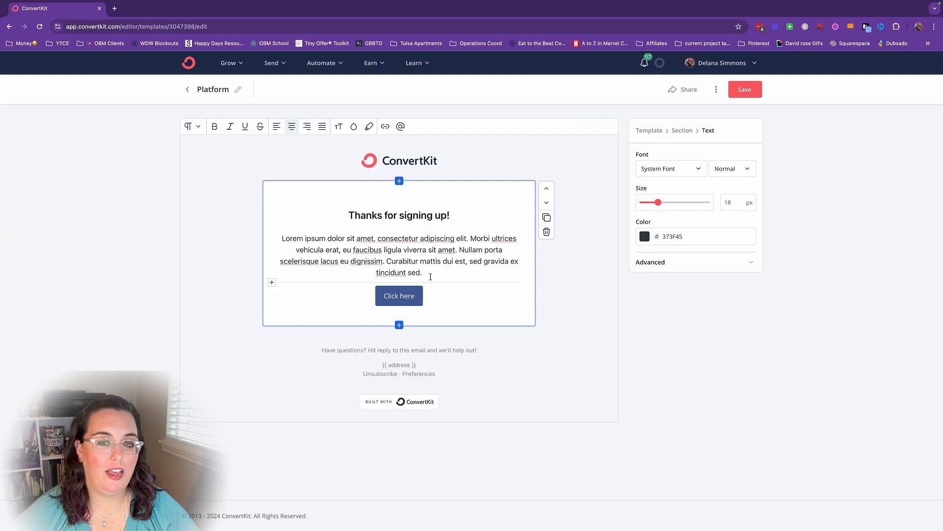
pyautogui.moveTo(430, 277); pyautogui.dragTo(294, 240)
pyautogui.click(447, 269)
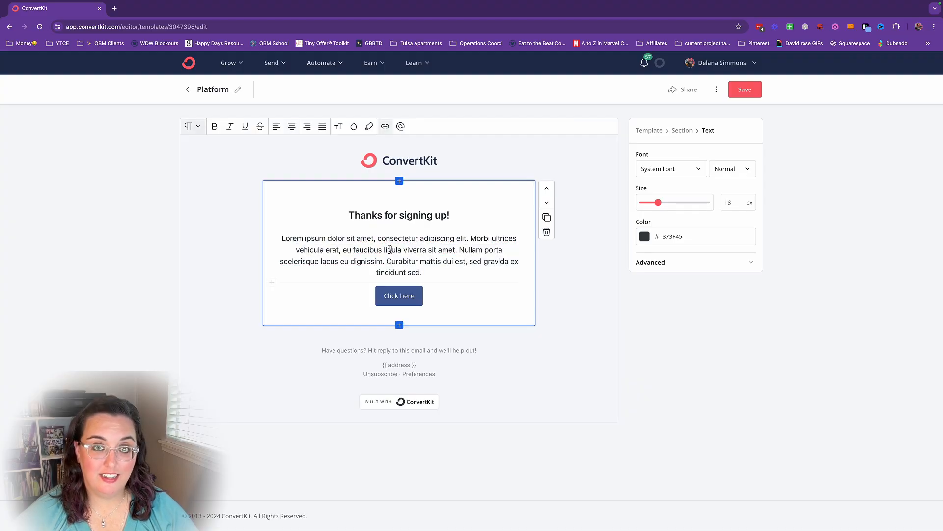
pyautogui.click(390, 249)
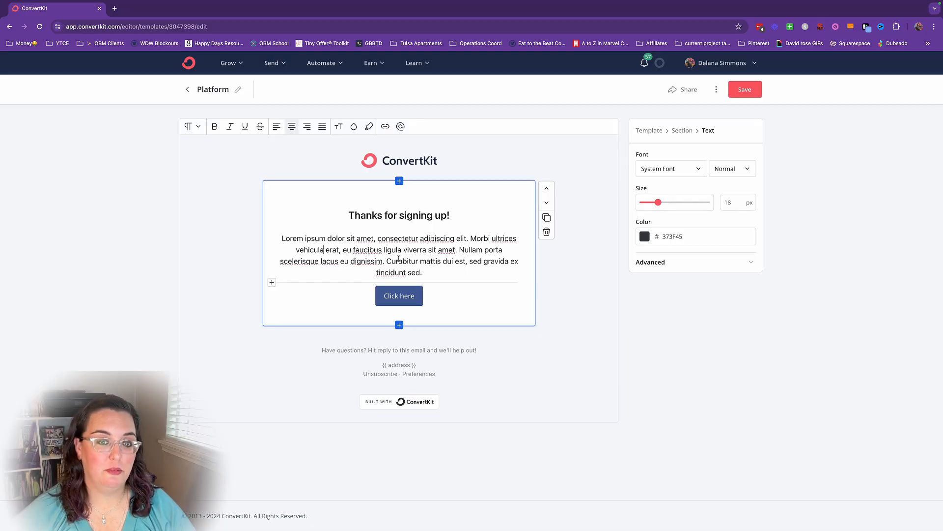
pyautogui.moveTo(394, 269); pyautogui.dragTo(319, 239)
pyautogui.click(319, 239)
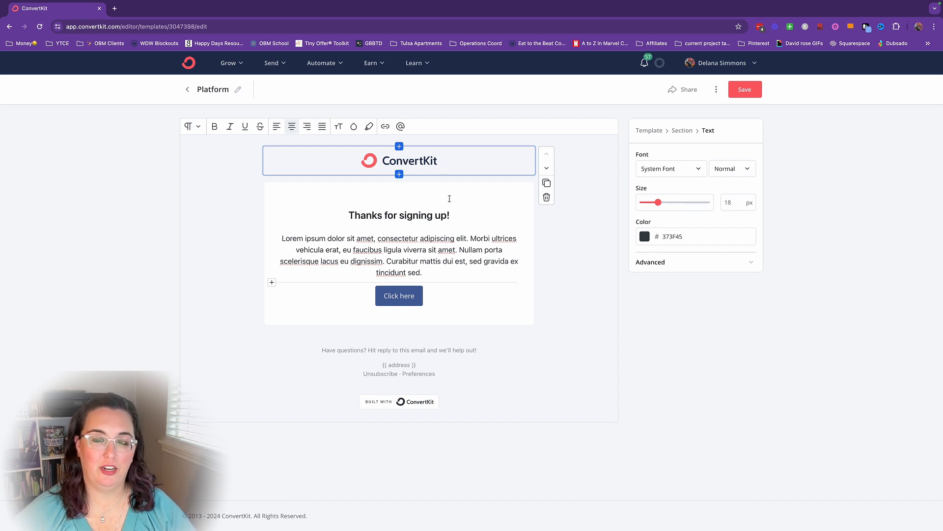
# - Replace the ConvertKit logo in the header with the purple-and-blue personal brand logo from the recent uploads
pyautogui.click(411, 165)
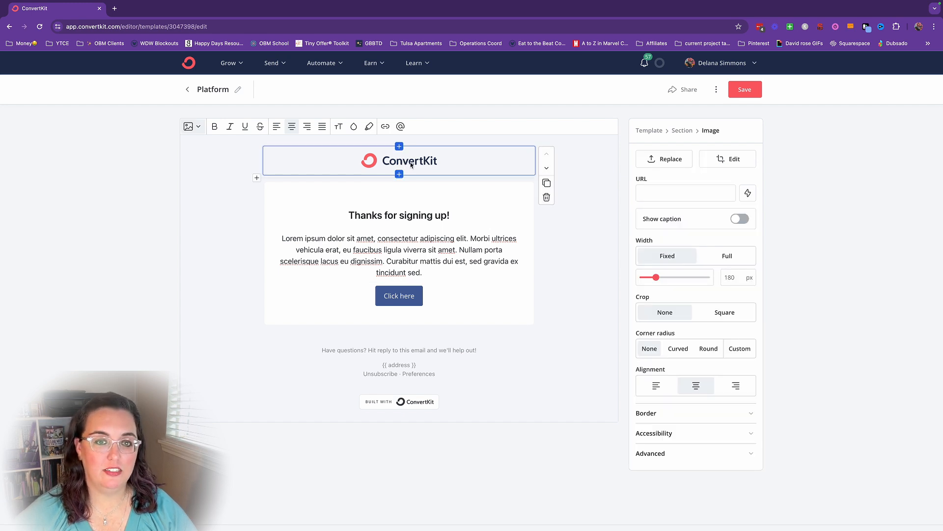
pyautogui.click(670, 163)
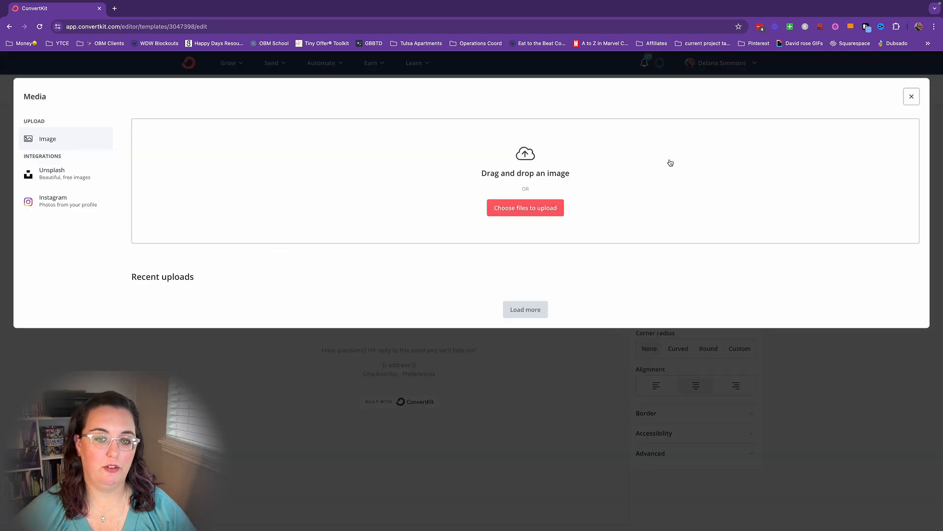
pyautogui.scroll(-10, 613, 502)
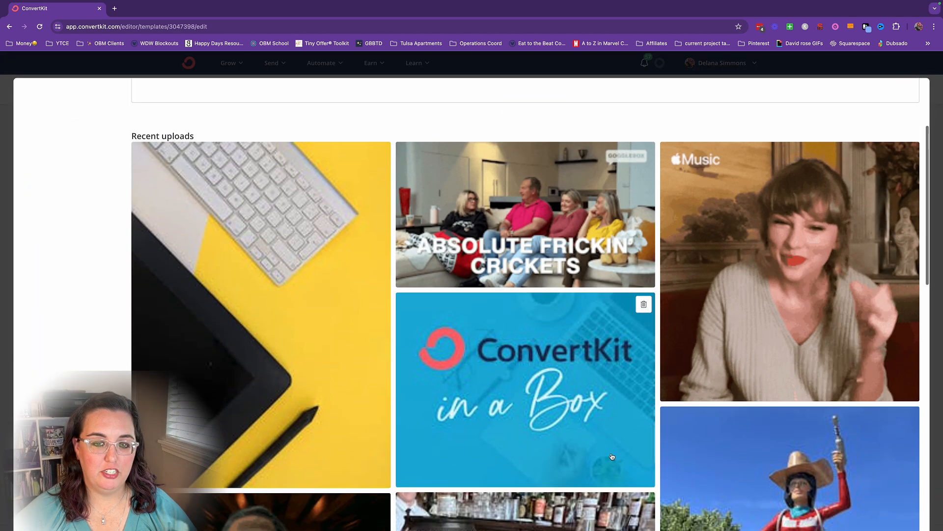
pyautogui.scroll(-4, 612, 457)
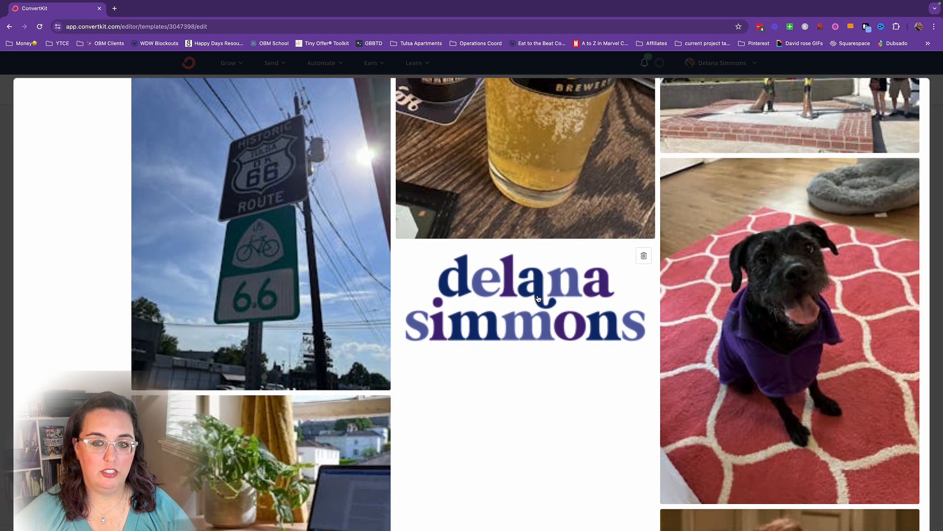
pyautogui.click(538, 298)
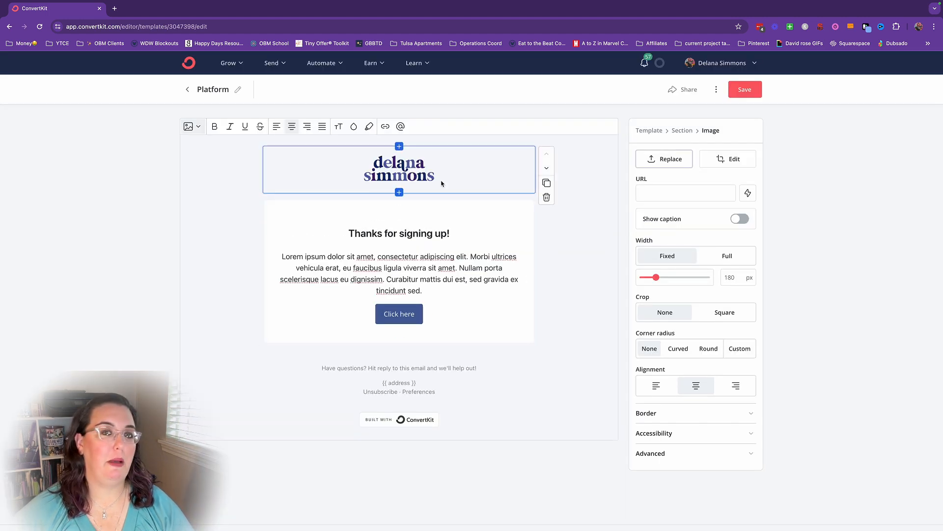
# - Set the header logo's fixed width to 150 px
pyautogui.click(390, 168)
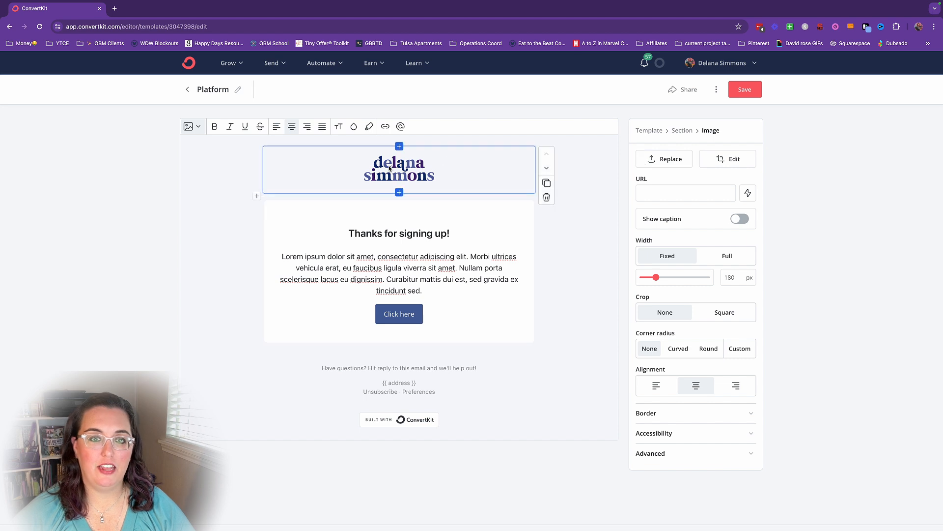
pyautogui.moveTo(657, 279)
pyautogui.mouseDown()
pyautogui.moveTo(680, 278)
pyautogui.moveTo(644, 279)
pyautogui.moveTo(665, 278)
pyautogui.moveTo(657, 277)
pyautogui.mouseUp()
pyautogui.doubleClick(731, 279)
pyautogui.write('150')
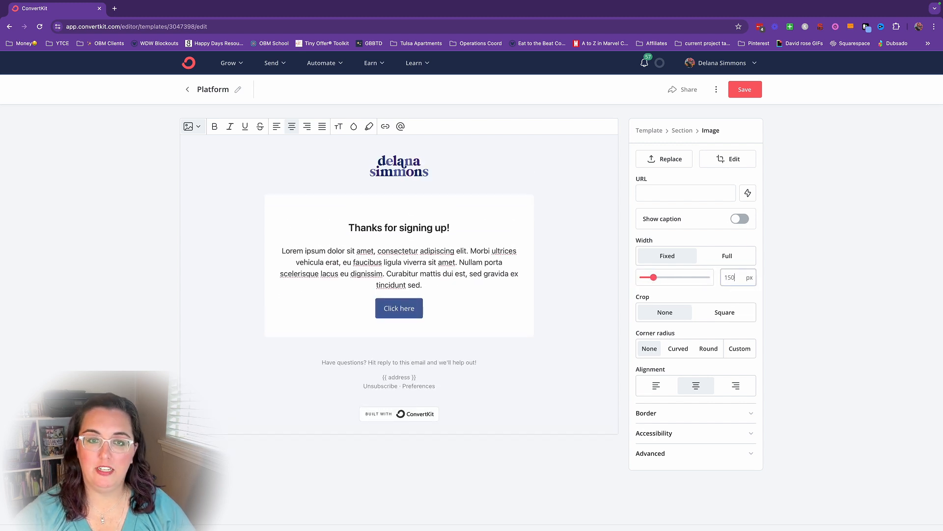
pyautogui.click(839, 293)
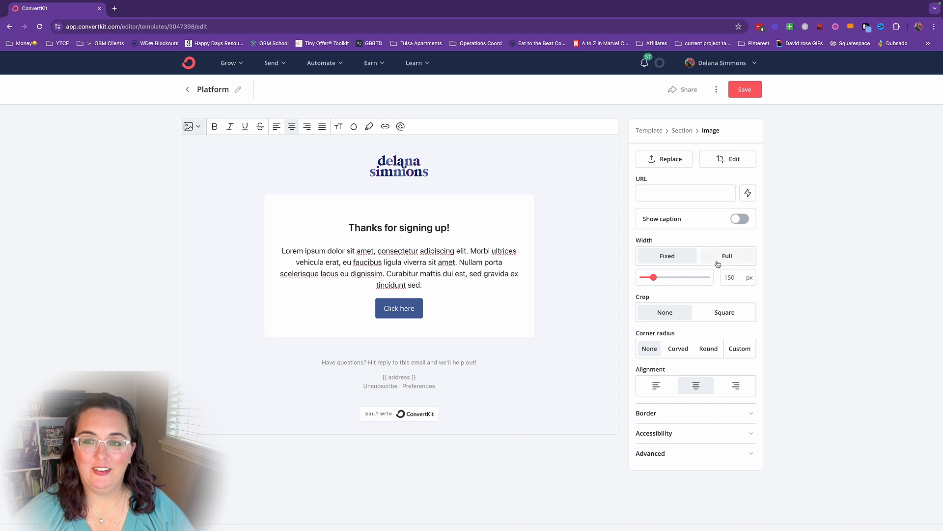
# - Try the header logo at full width, and return it to a fixed width of 180 px
pyautogui.click(731, 259)
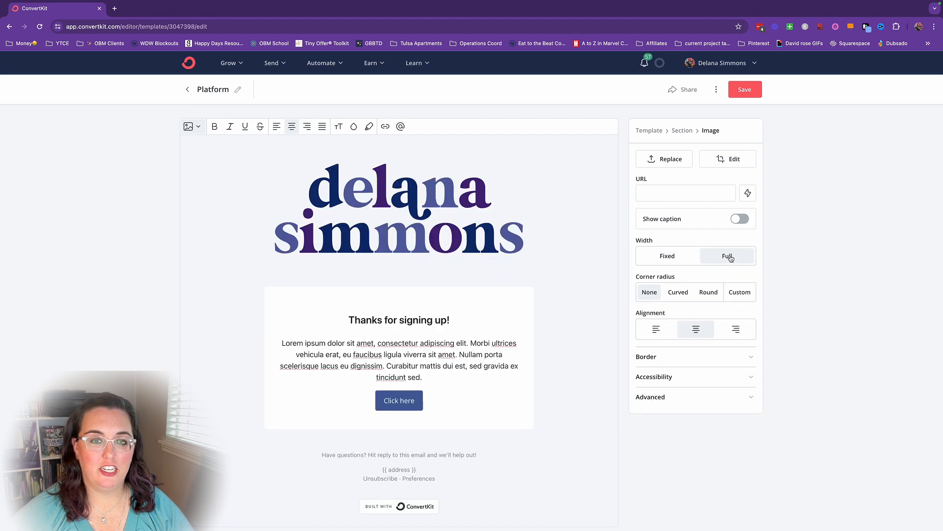
pyautogui.click(677, 258)
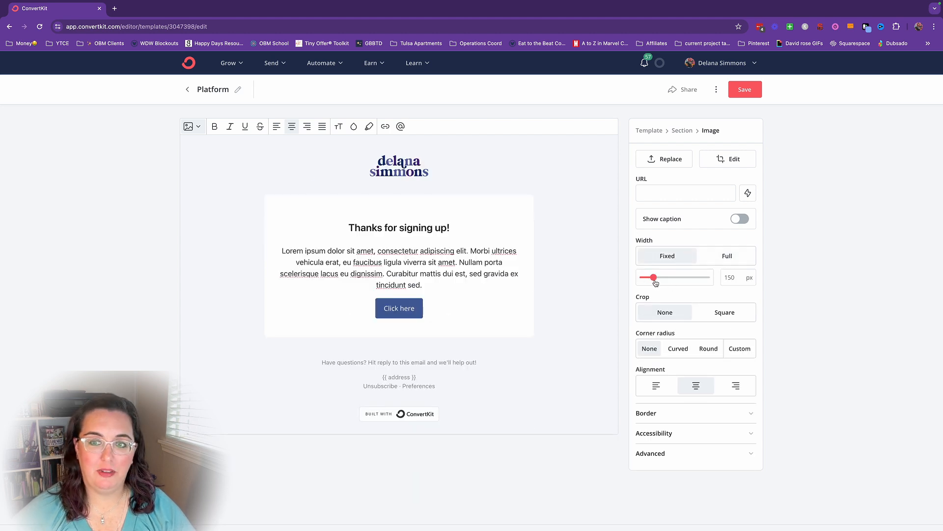
pyautogui.moveTo(655, 282); pyautogui.dragTo(656, 279)
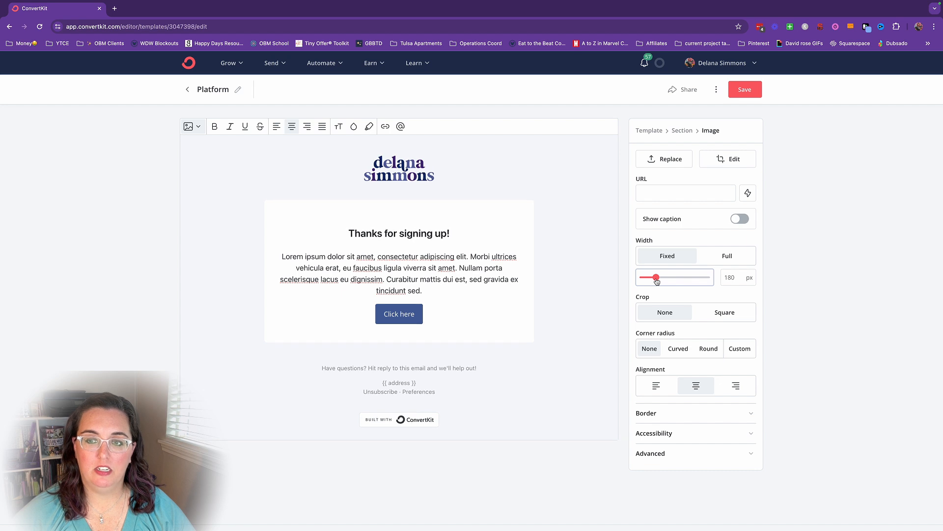
# - Link the header logo image to the brand's own website URL
pyautogui.click(650, 192)
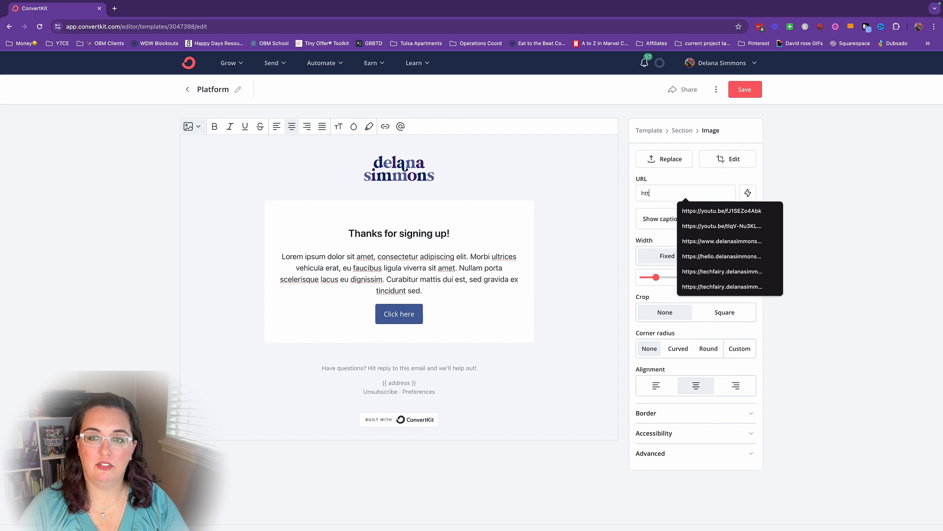
pyautogui.write('https://delanasimmons.com')
pyautogui.click(788, 197)
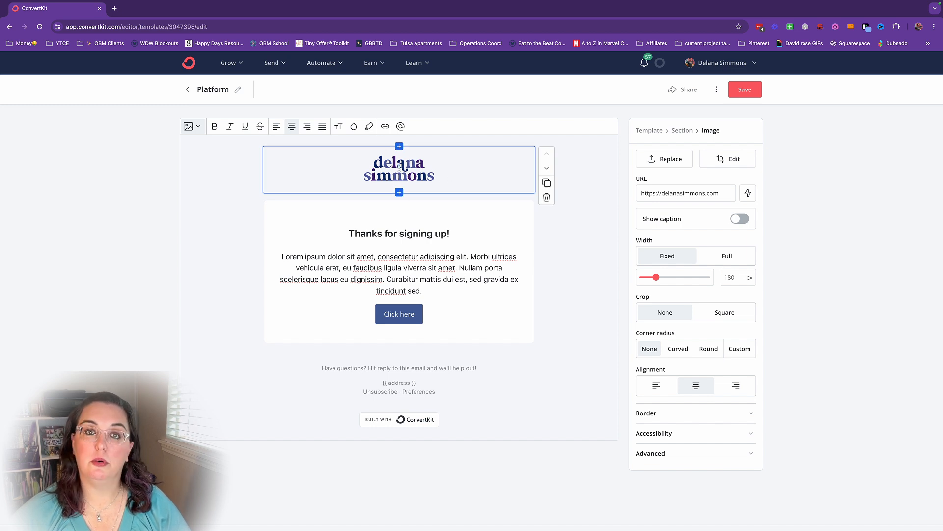
# - Try a caption and a curved corner radius on the header logo, and switch both off again
pyautogui.click(742, 220)
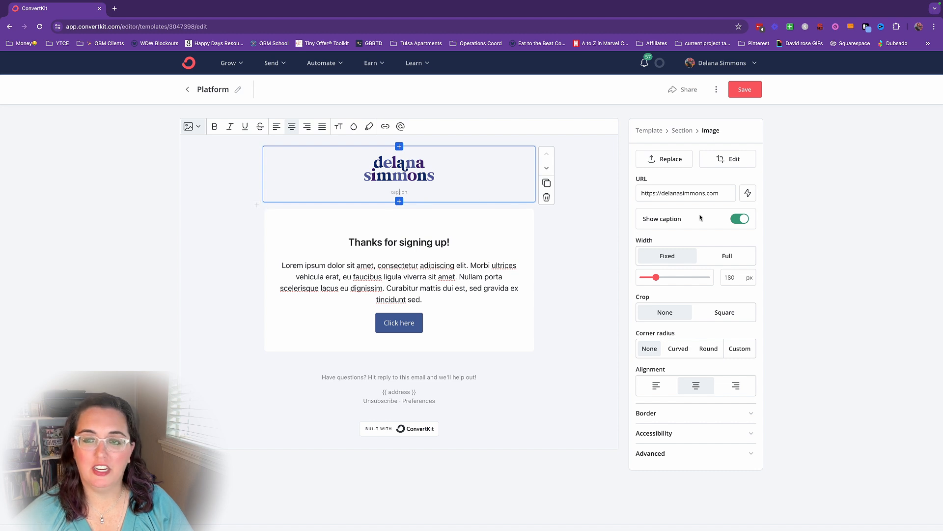
pyautogui.click(739, 218)
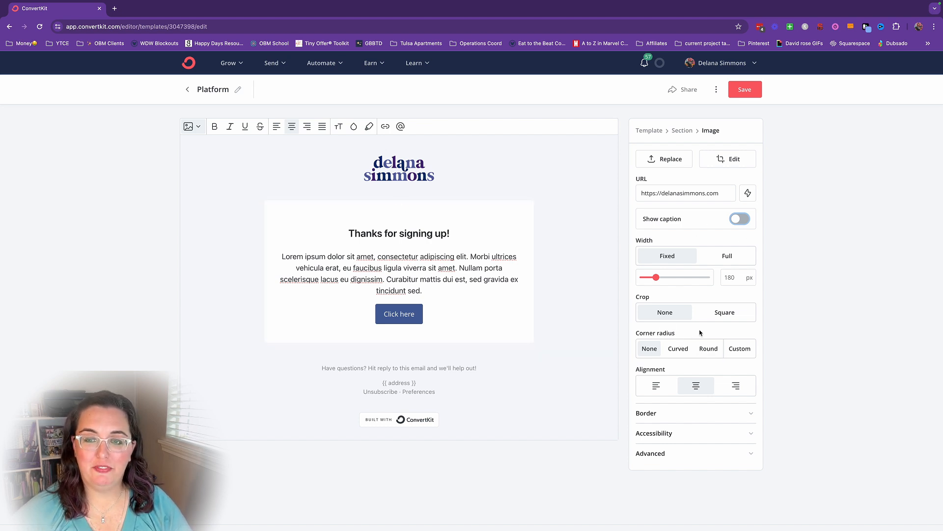
pyautogui.click(678, 349)
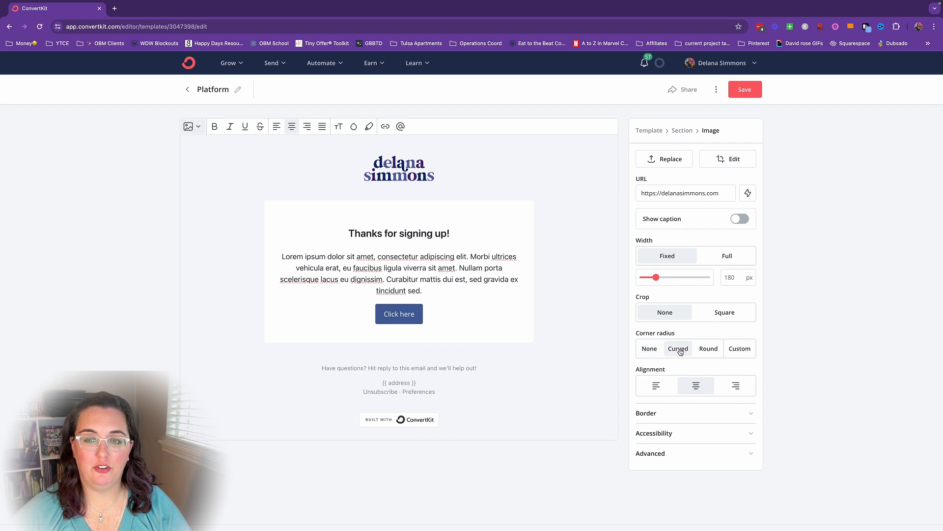
pyautogui.click(654, 349)
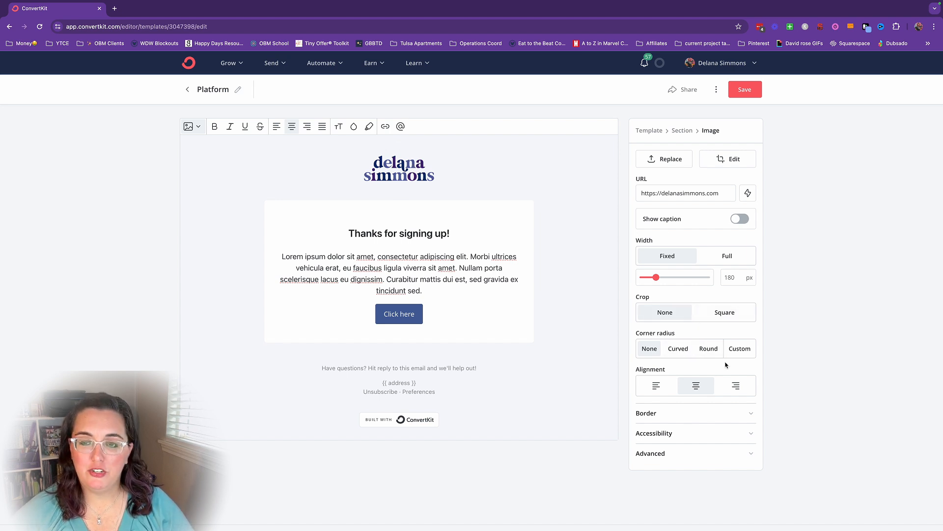
# - Give the header logo a Large border in the saved dark purple colour 46237A
pyautogui.scroll(-1, 739, 341)
pyautogui.click(754, 390)
pyautogui.scroll(-3, 742, 395)
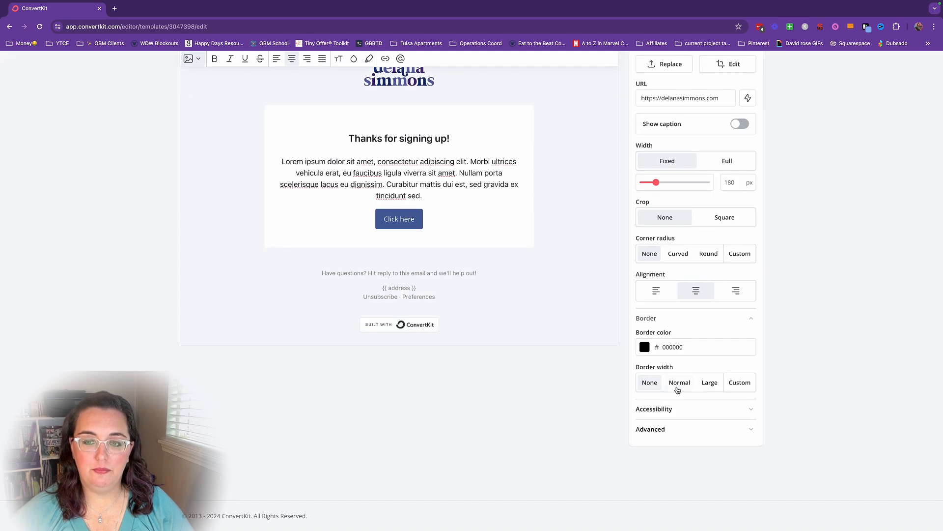
pyautogui.click(710, 383)
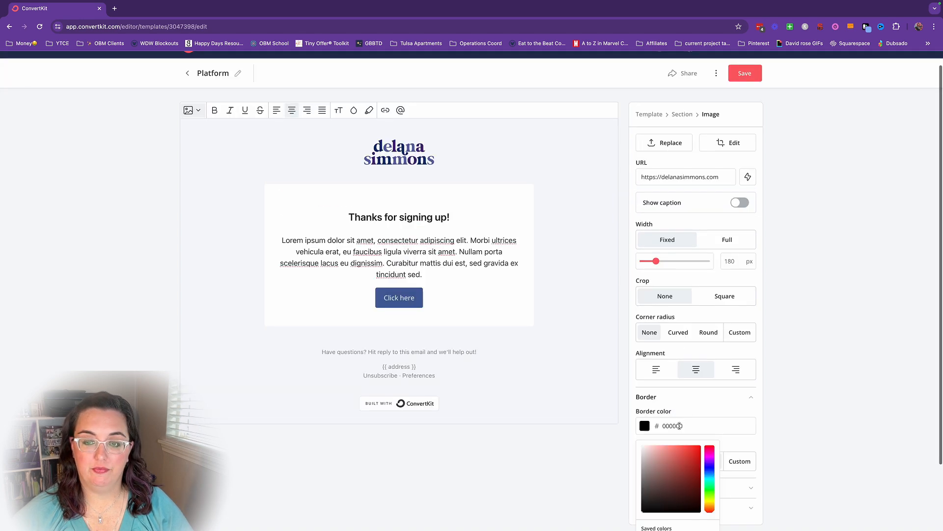
pyautogui.scroll(-2, 692, 482)
pyautogui.click(646, 480)
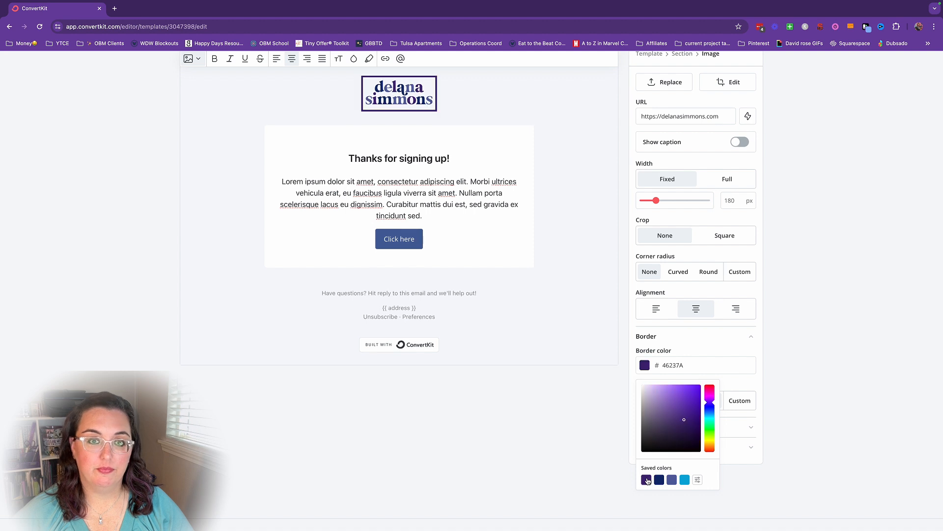
pyautogui.click(762, 383)
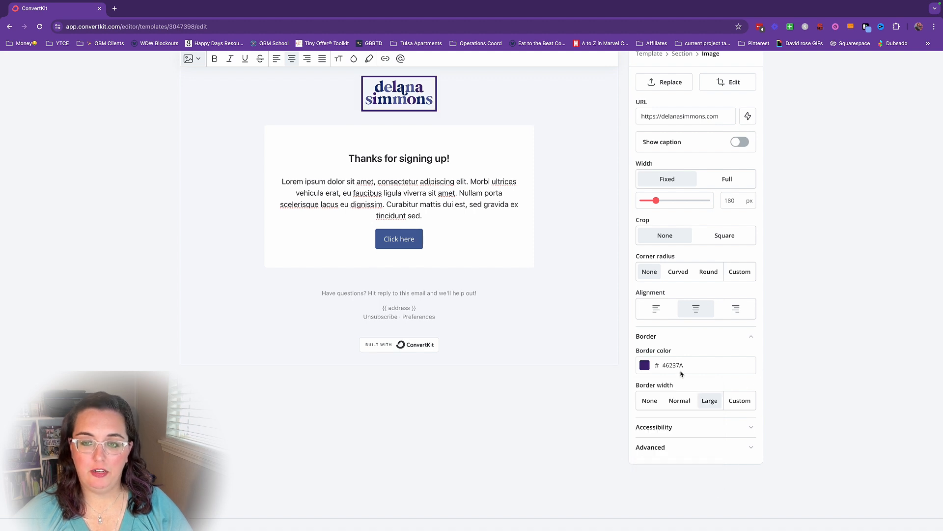
pyautogui.click(645, 366)
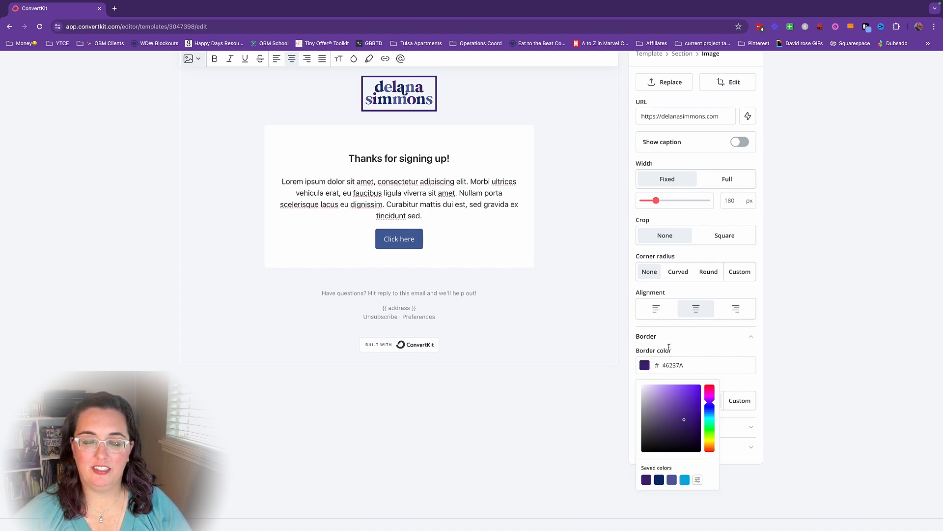
pyautogui.click(756, 375)
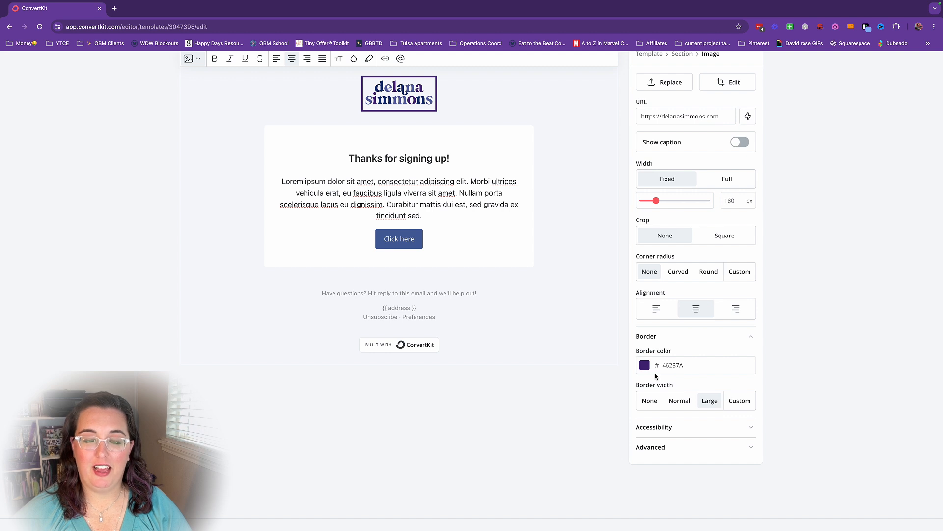
# - Set the header logo's border width to Normal and its border colour to 000000
pyautogui.click(682, 406)
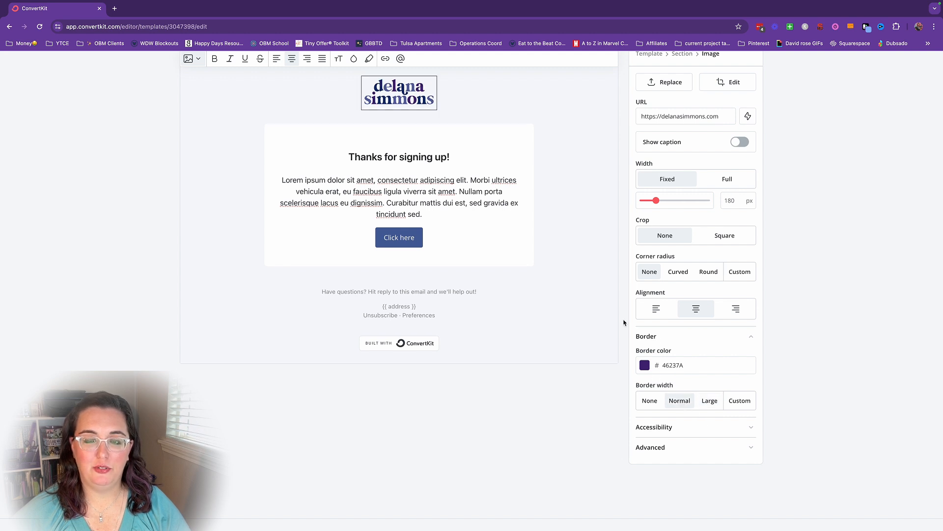
pyautogui.click(645, 366)
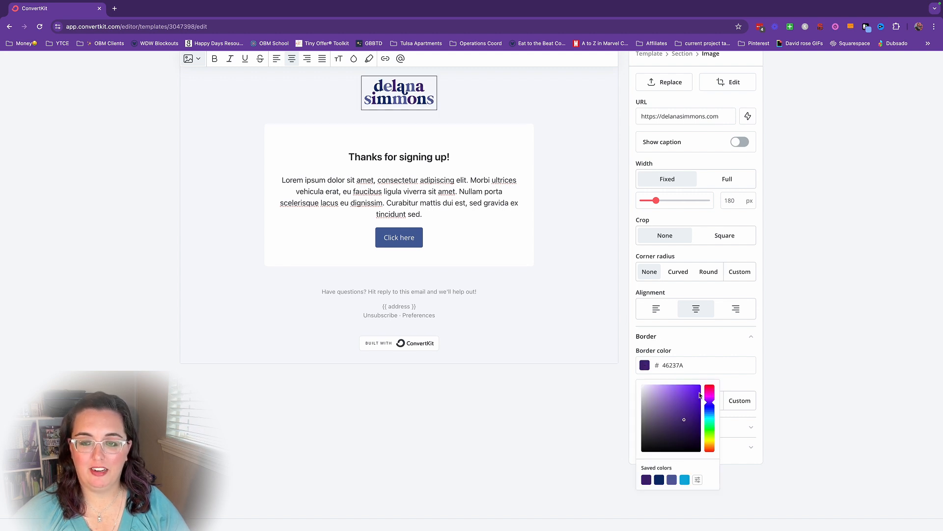
pyautogui.click(689, 368)
pyautogui.write('000000')
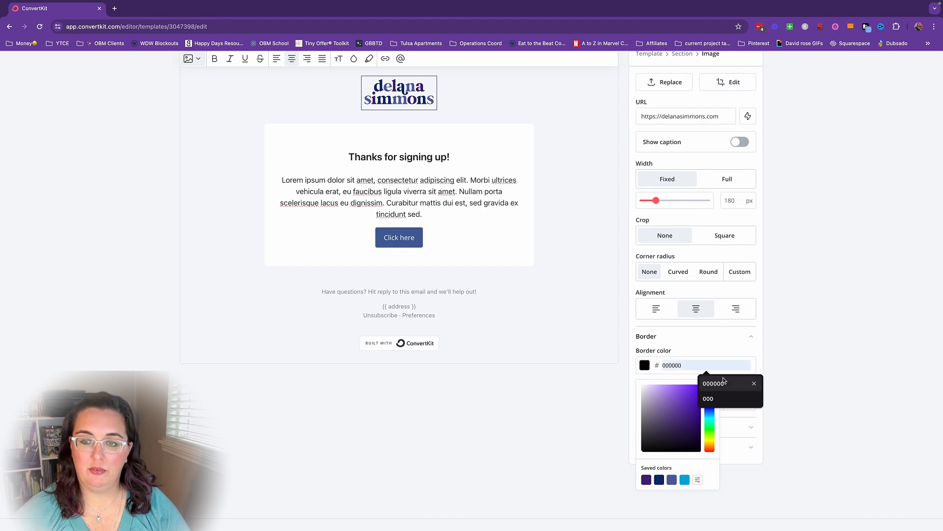
# - Apply the 000000 border color to the header logo, try the Large border width, and set the border width to None
pyautogui.click(716, 384)
pyautogui.click(781, 374)
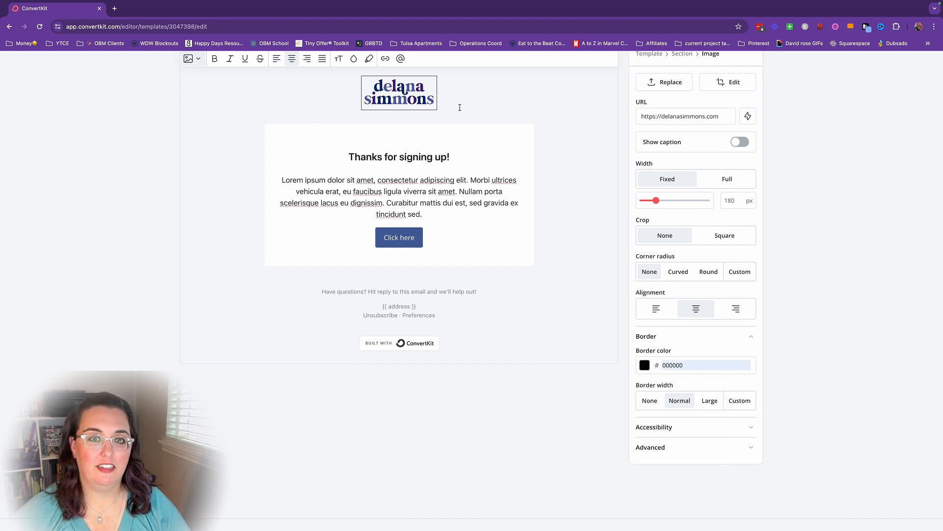
pyautogui.click(708, 404)
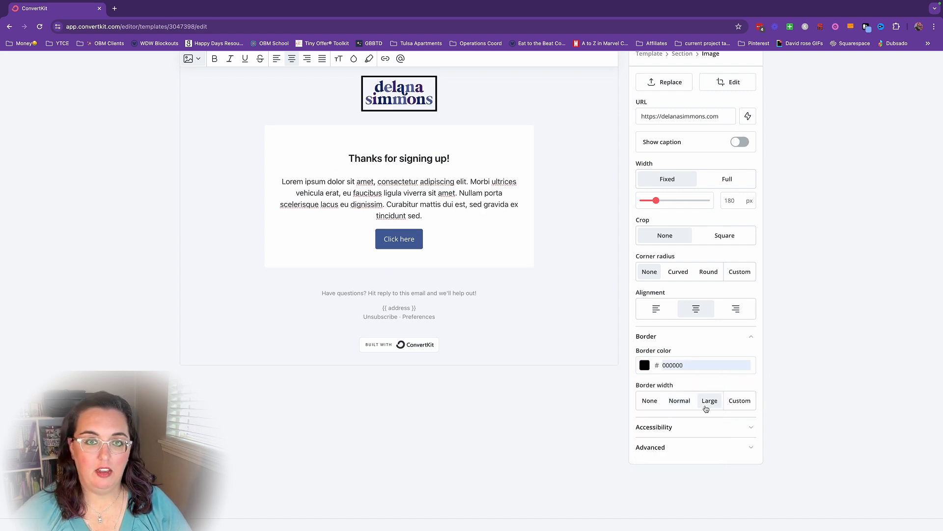
pyautogui.click(647, 401)
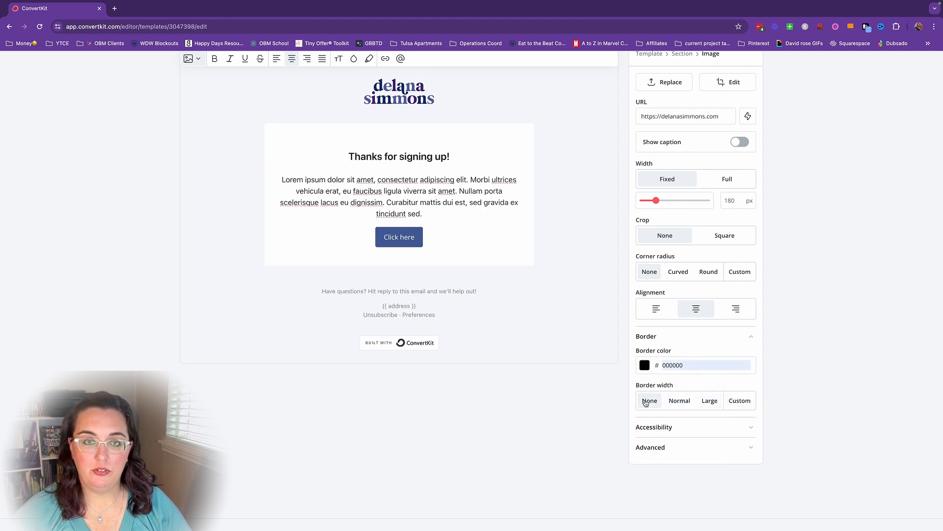
# - Examine the header logo's screen-reader description and its advanced text wrap, image optimization and margin options
pyautogui.click(698, 428)
pyautogui.scroll(-2, 720, 431)
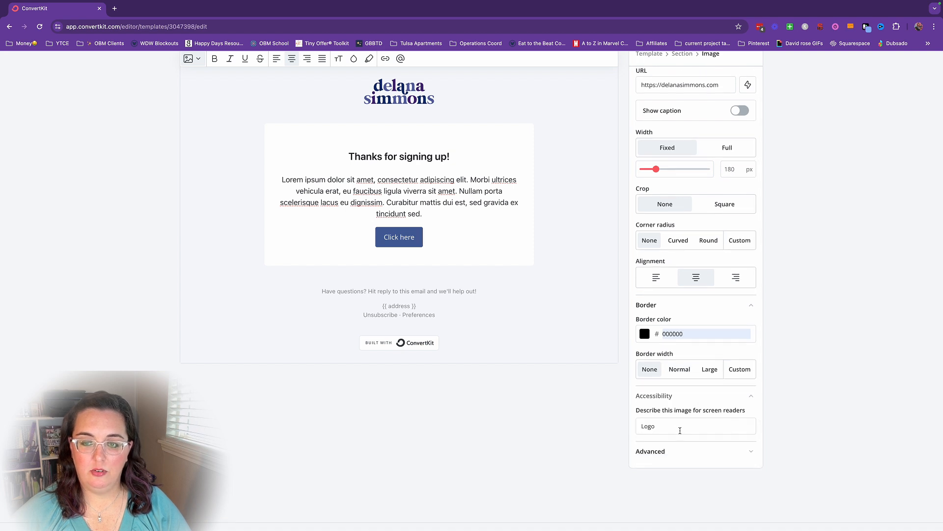
pyautogui.click(710, 396)
pyautogui.click(702, 445)
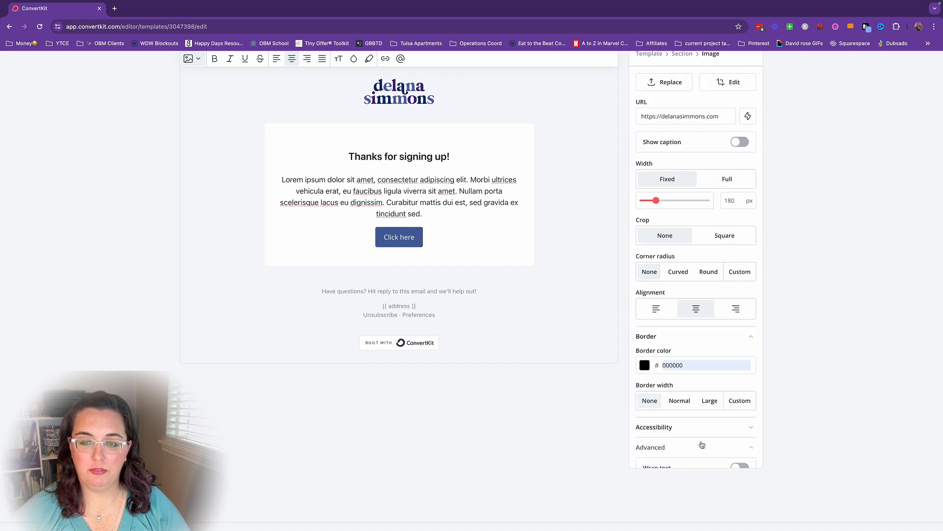
pyautogui.scroll(-3, 693, 432)
pyautogui.scroll(-2, 681, 402)
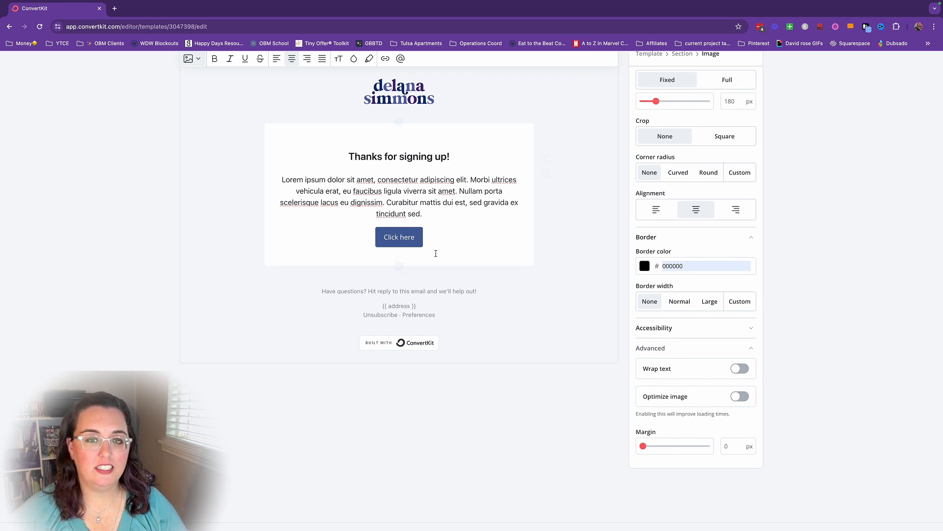
pyautogui.scroll(-1, 615, 260)
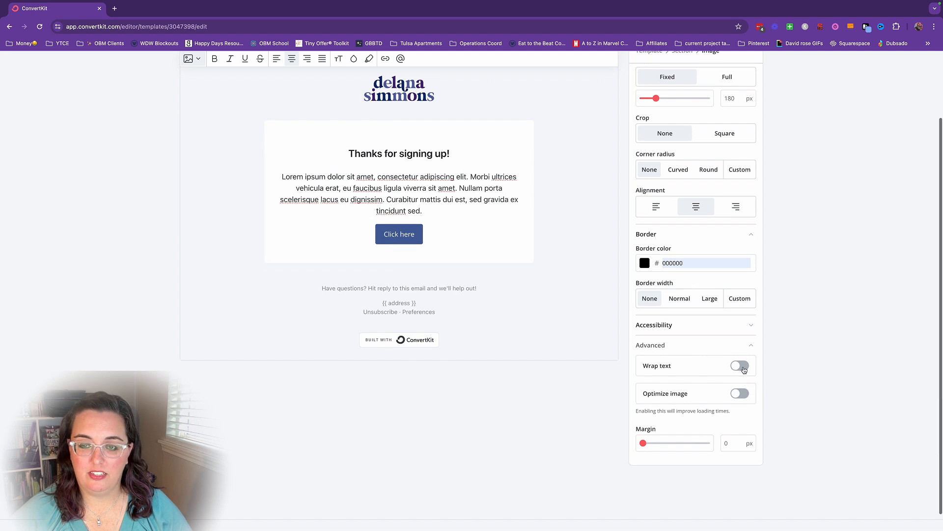
pyautogui.click(725, 397)
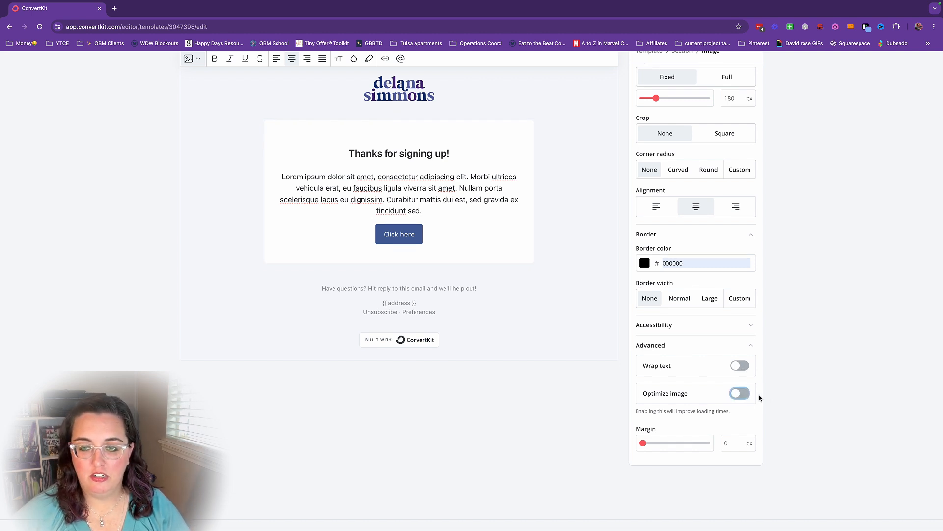
pyautogui.click(748, 345)
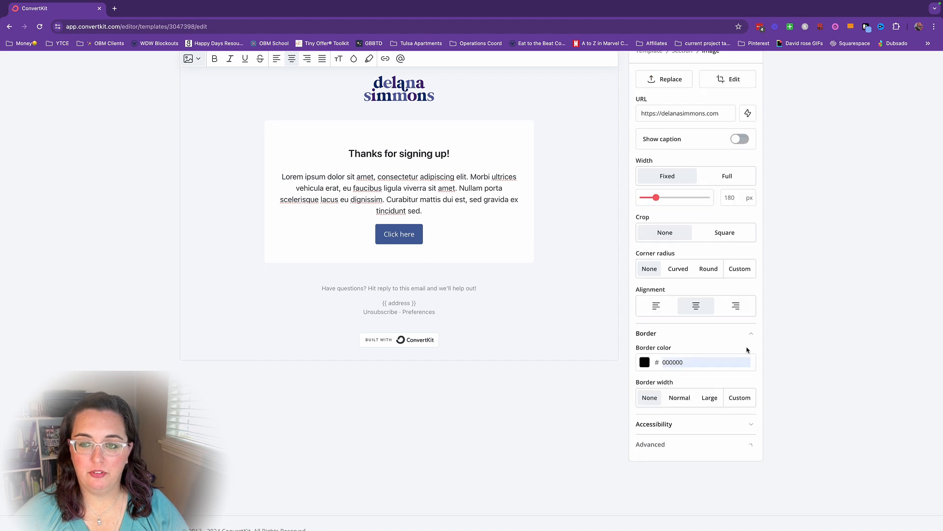
pyautogui.scroll(3, 742, 245)
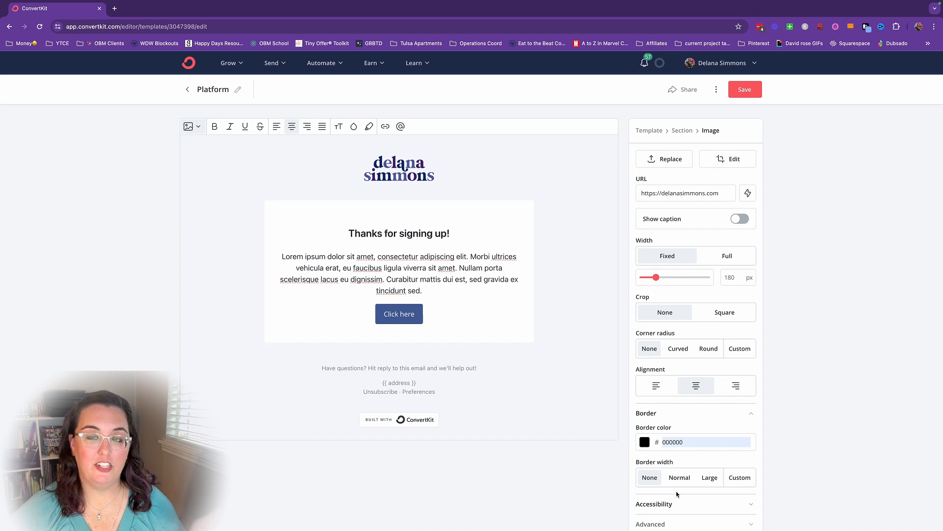
# - Examine the style settings of the content section's body text, button and heading
pyautogui.click(426, 248)
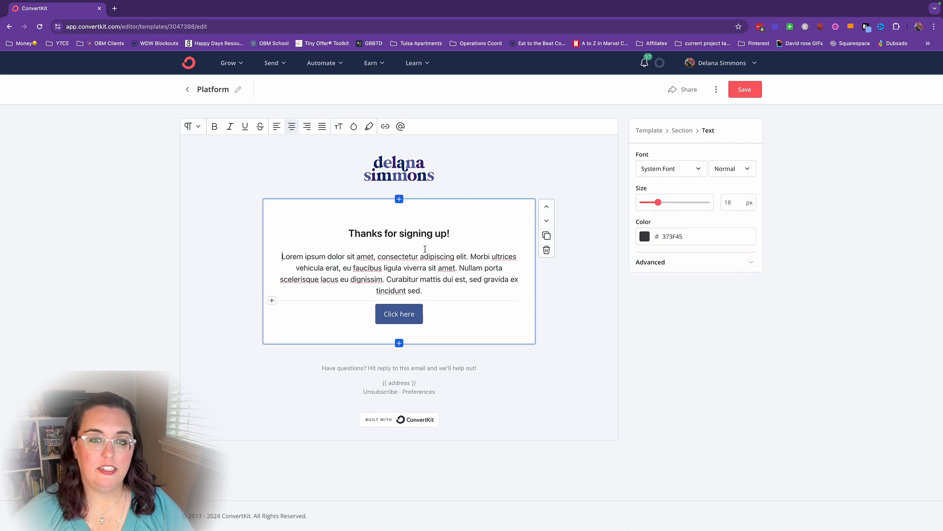
pyautogui.click(388, 313)
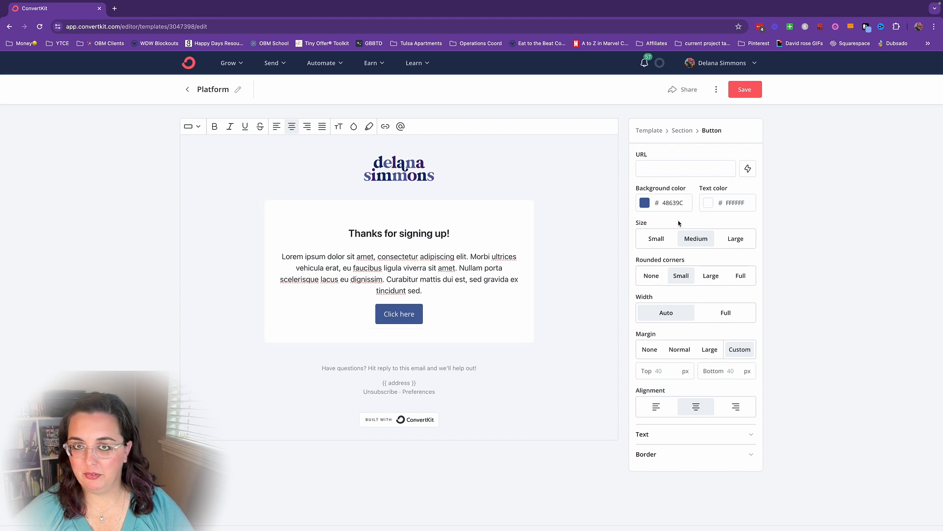
pyautogui.click(467, 284)
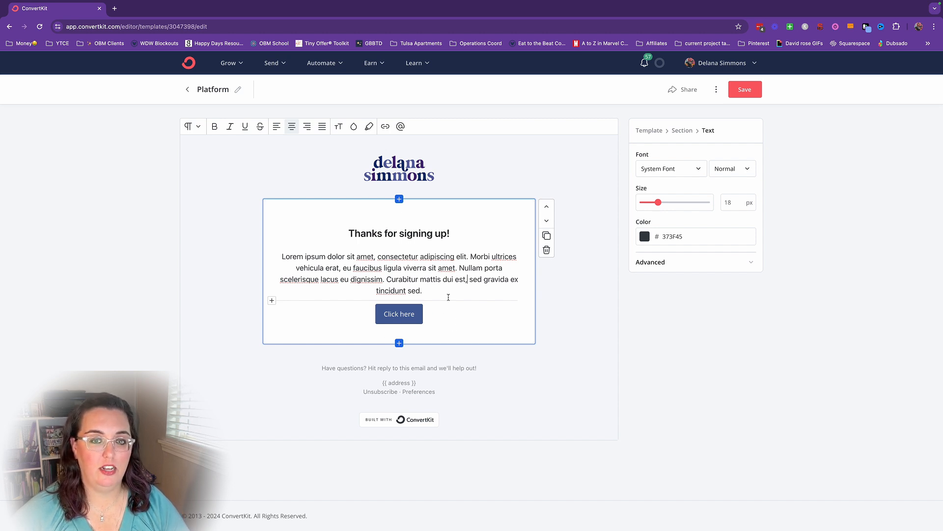
pyautogui.moveTo(442, 320); pyautogui.dragTo(278, 256)
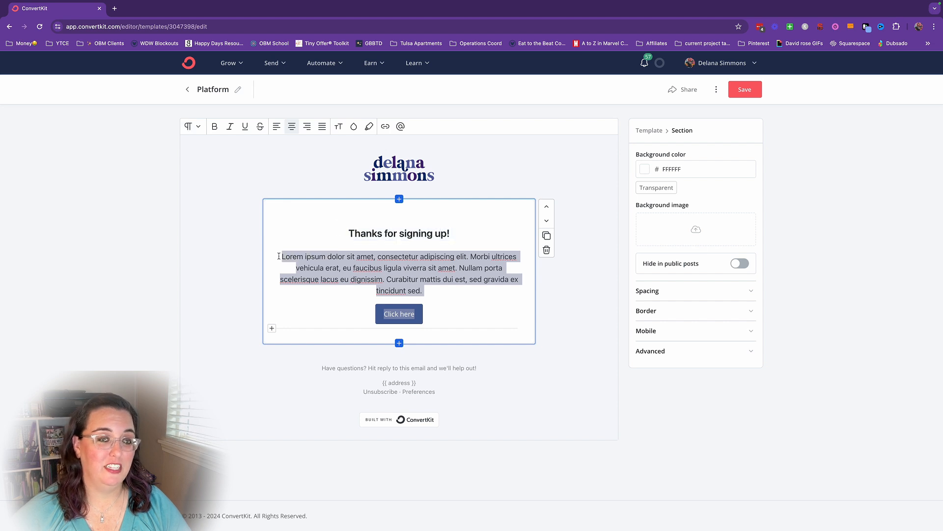
pyautogui.click(399, 269)
pyautogui.click(406, 234)
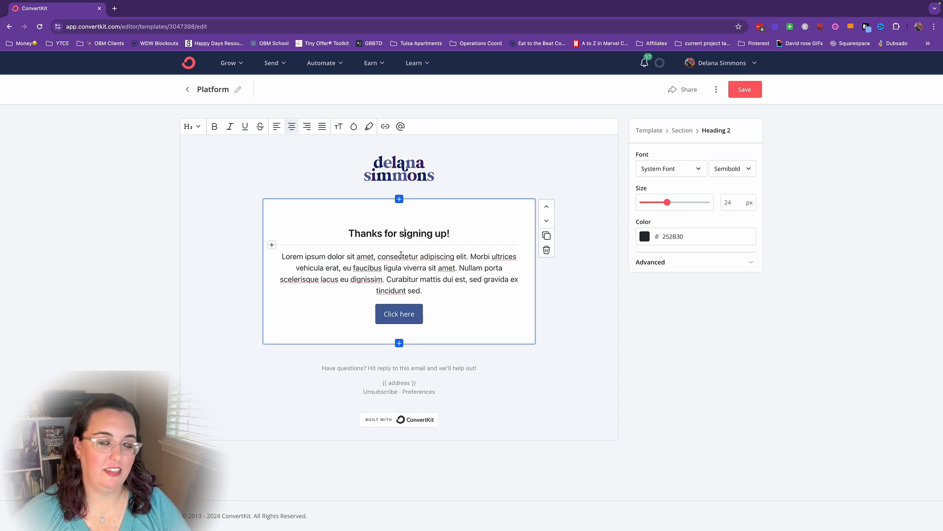
# - Try the saved colors 0B2D6E, 5863A4, 07ADD9 and 46237A as the template's overall background color
pyautogui.click(595, 269)
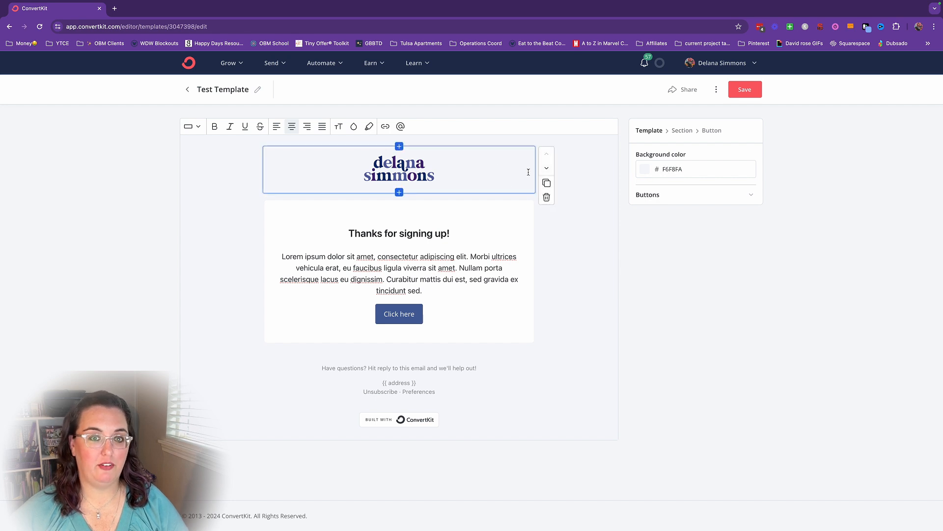
pyautogui.click(644, 172)
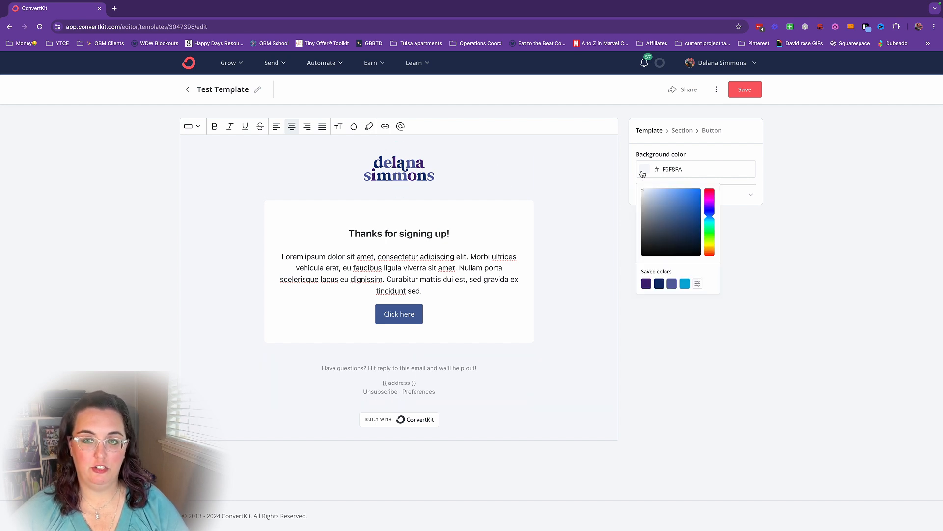
pyautogui.click(660, 283)
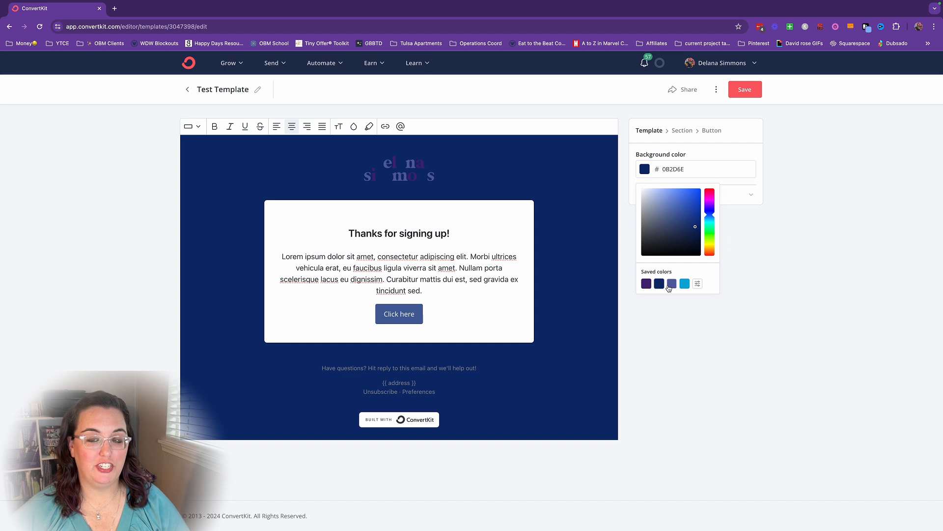
pyautogui.click(671, 285)
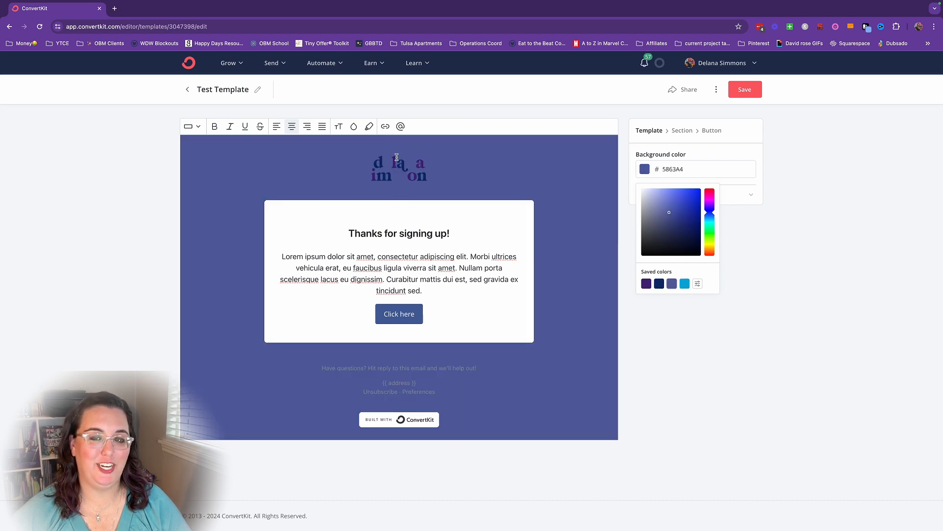
pyautogui.click(685, 283)
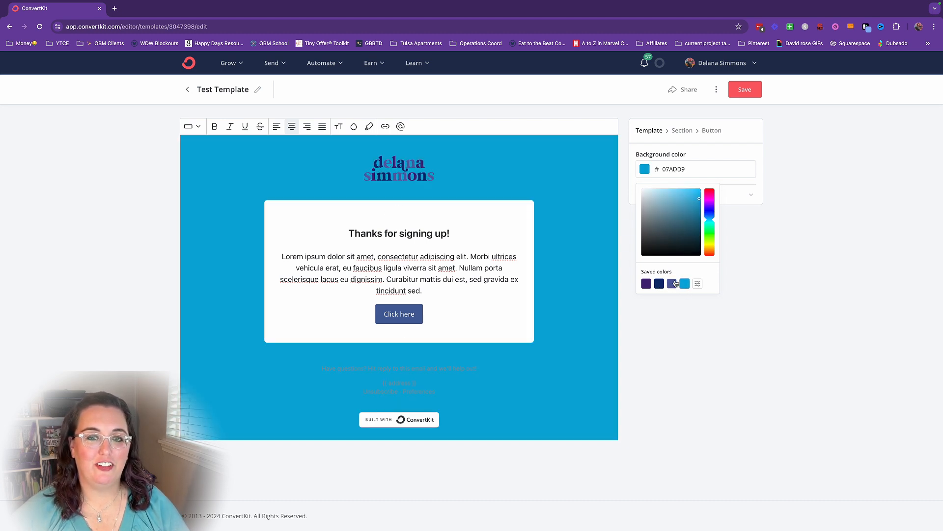
pyautogui.click(647, 283)
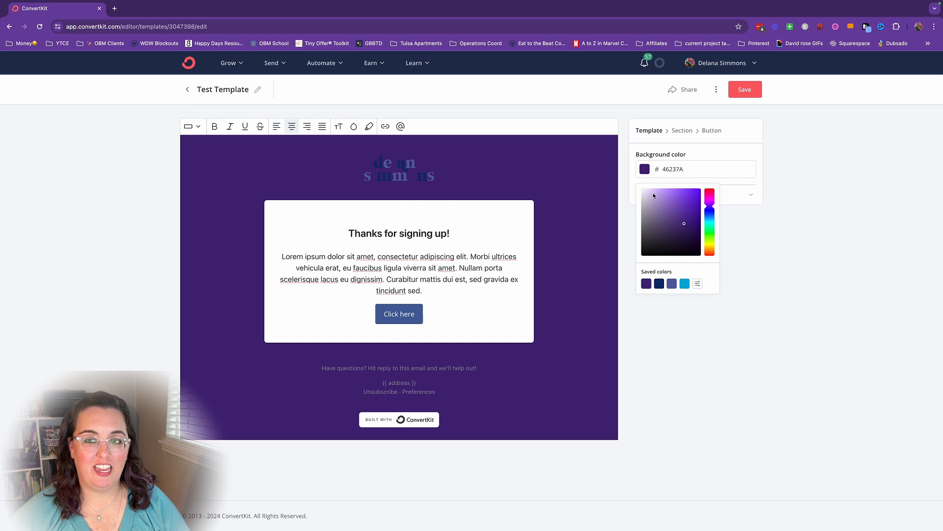
pyautogui.click(775, 265)
# - Try FFFFFF as the template's overall background color
pyautogui.doubleClick(680, 170)
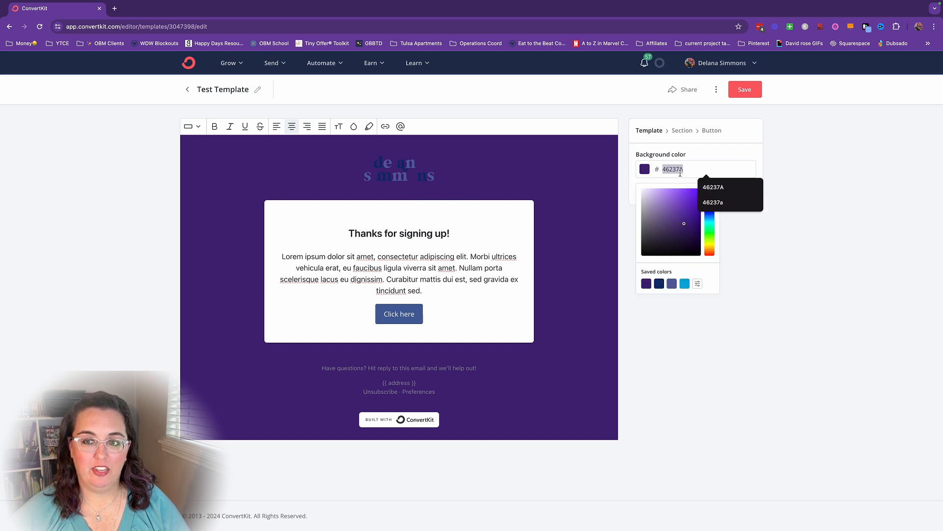
pyautogui.write('0000')
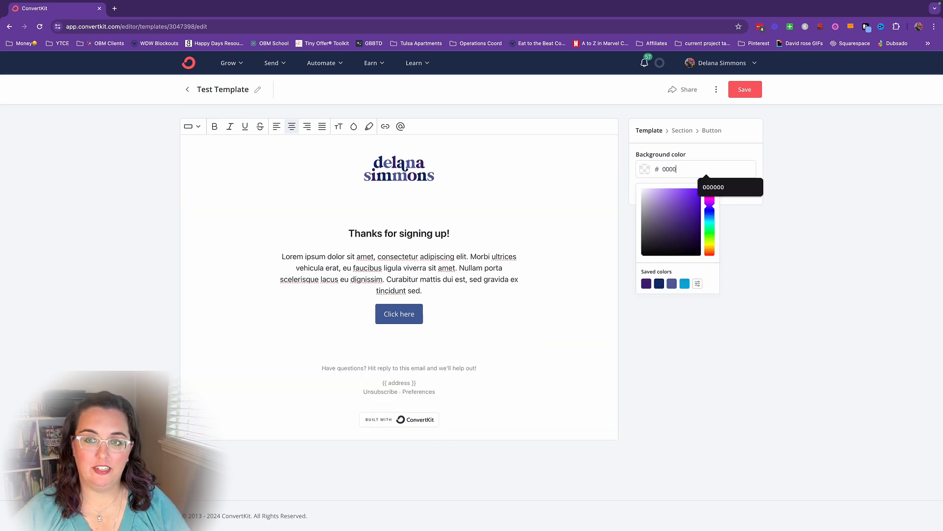
pyautogui.write('0')
pyautogui.press('BackSpace')
pyautogui.press('BackSpace')
pyautogui.press('BackSpace')
pyautogui.press('BackSpace')
pyautogui.press('BackSpace')
pyautogui.write('ff')
pyautogui.click(741, 187)
# - Set the template's overall background color to F6F6F6
pyautogui.doubleClick(671, 169)
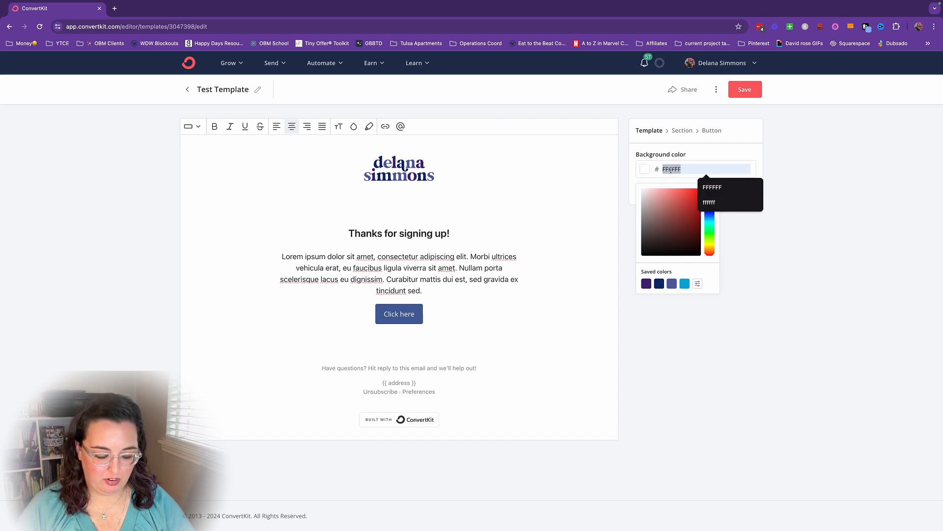
pyautogui.write('f6f6f6')
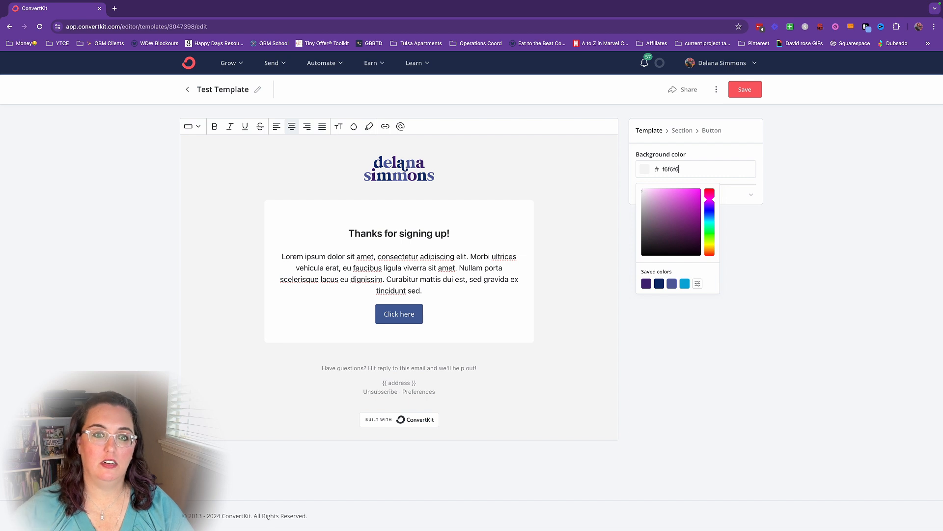
pyautogui.click(790, 241)
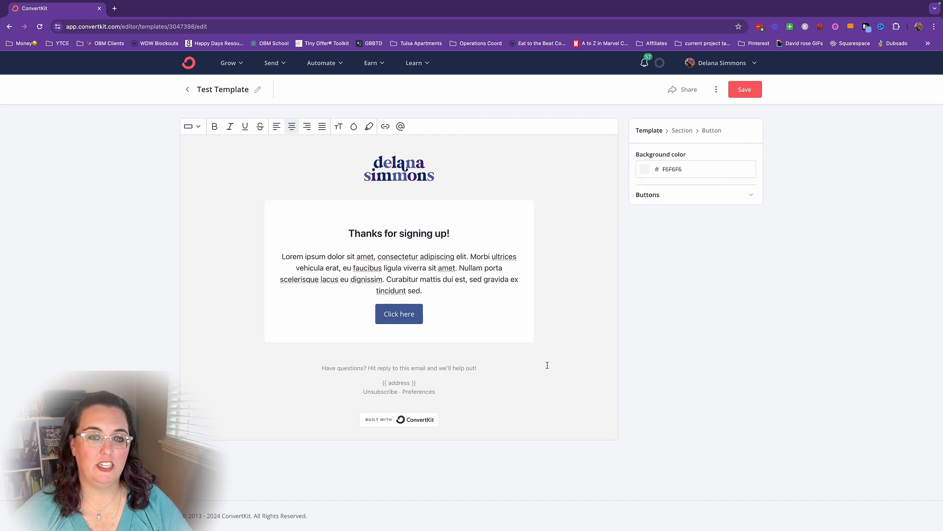
# - Set the template's default button background to the saved dark purple 46237A
pyautogui.click(749, 197)
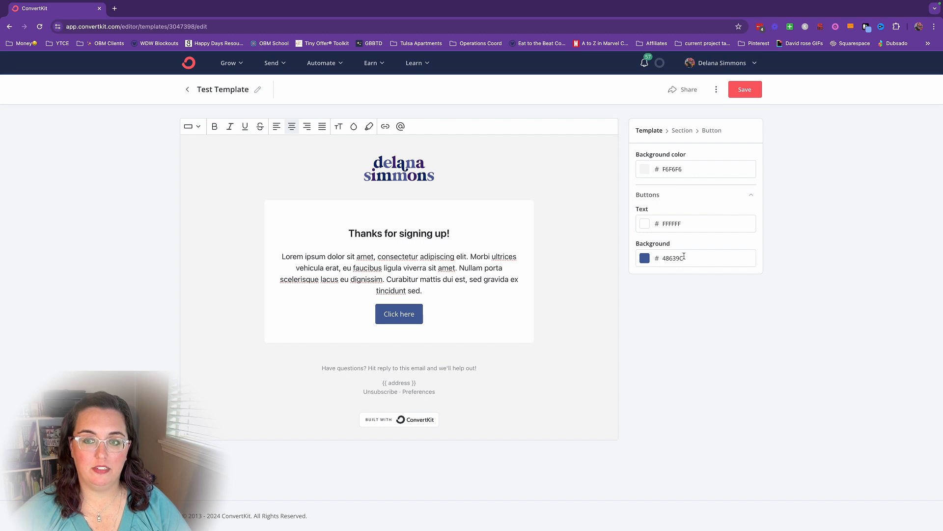
pyautogui.click(668, 259)
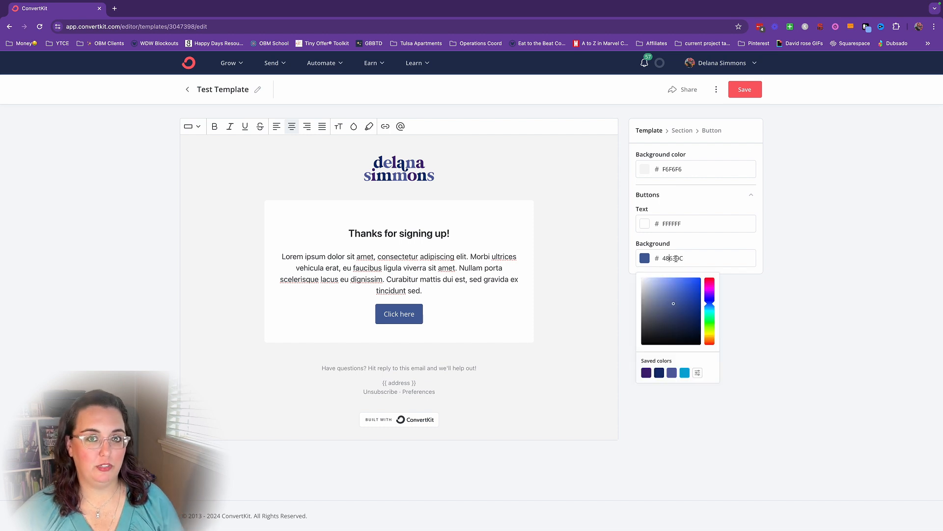
pyautogui.click(647, 373)
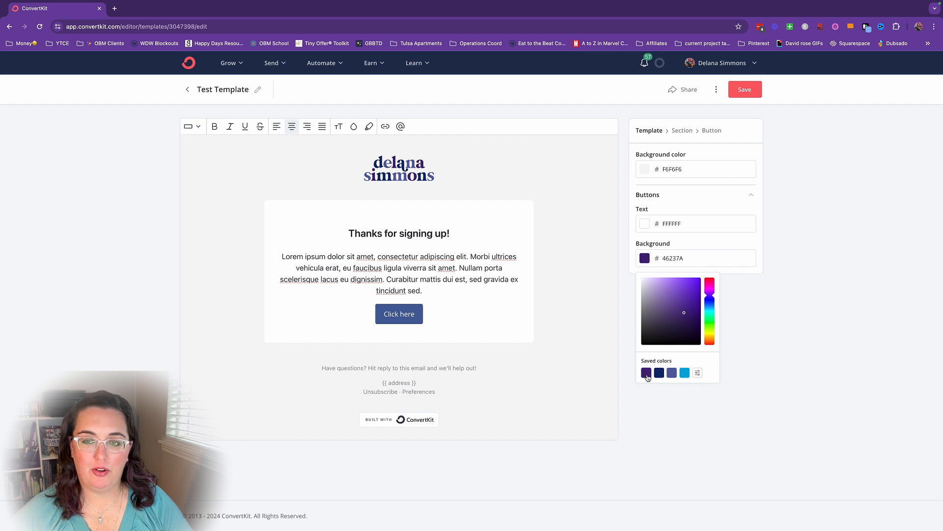
pyautogui.click(762, 321)
# - Replace the "Click here" button below the body text with a new button labelled "Add a button", and return to the template-level settings
pyautogui.moveTo(469, 314); pyautogui.dragTo(355, 314)
pyautogui.press('BackSpace')
pyautogui.press('BackSpace')
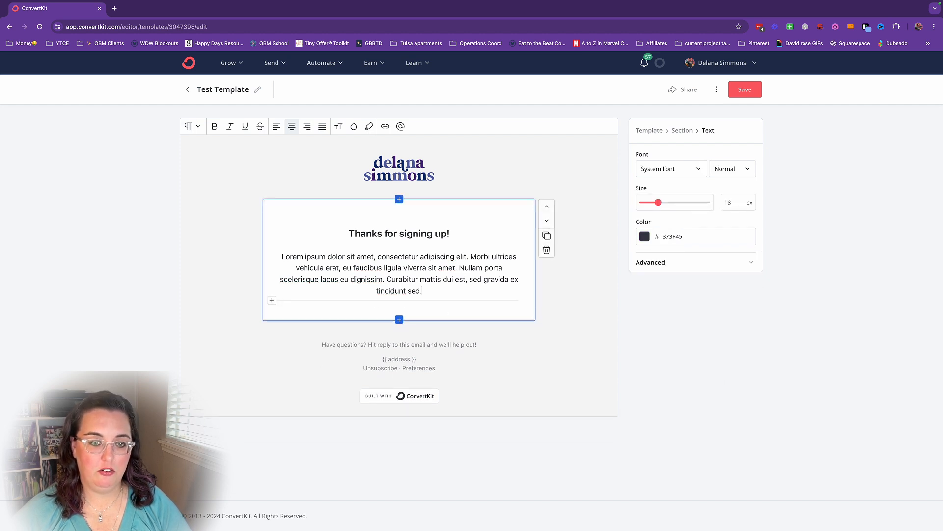
pyautogui.write('/button')
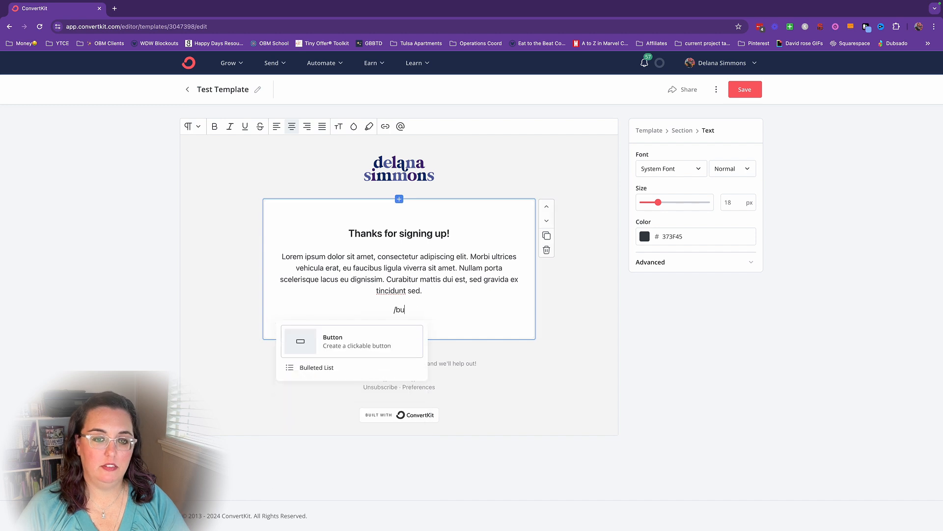
pyautogui.press('Return')
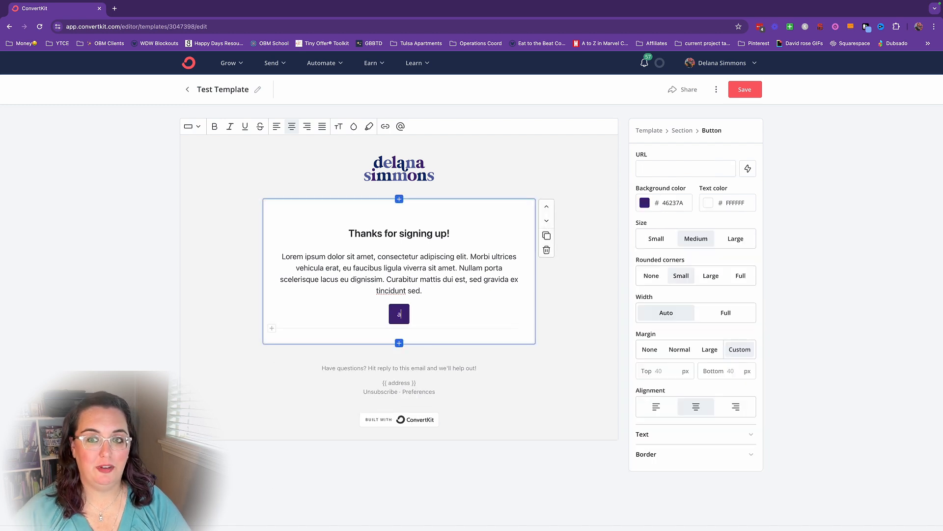
pyautogui.write('Add a button')
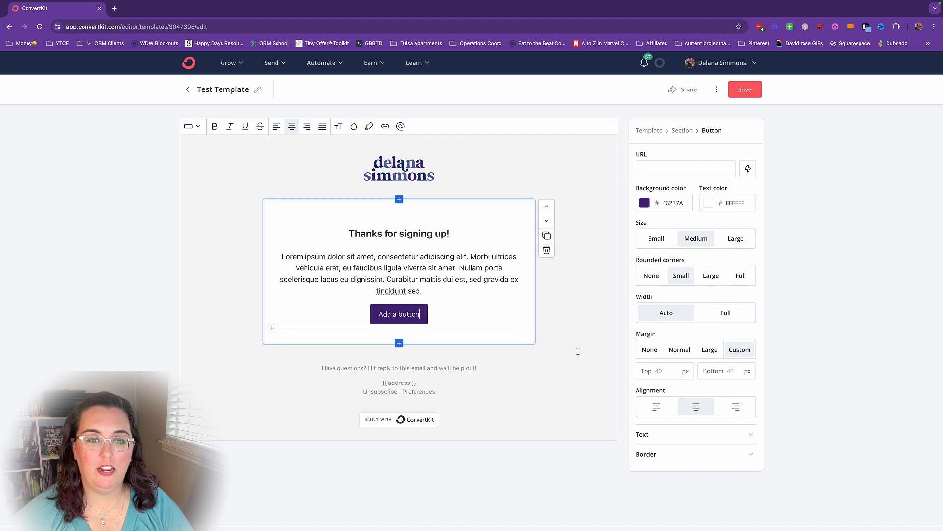
pyautogui.click(588, 402)
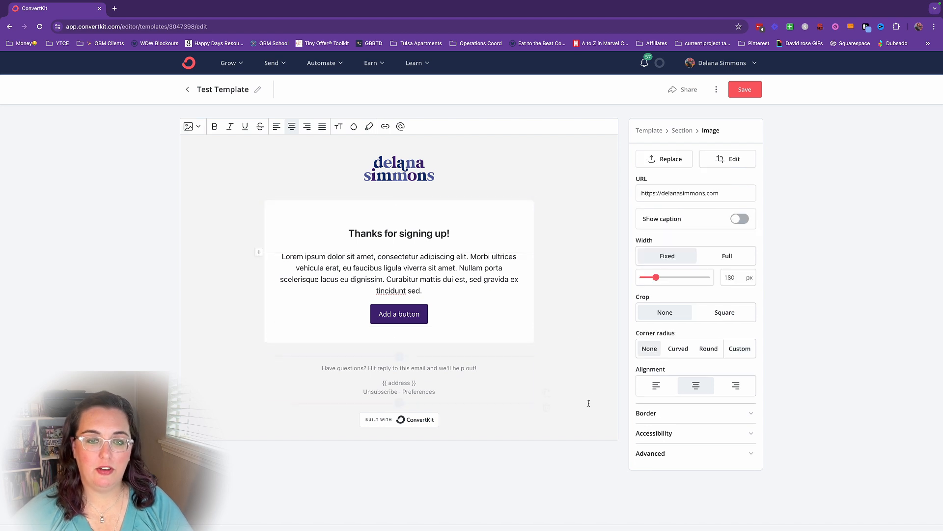
pyautogui.click(540, 314)
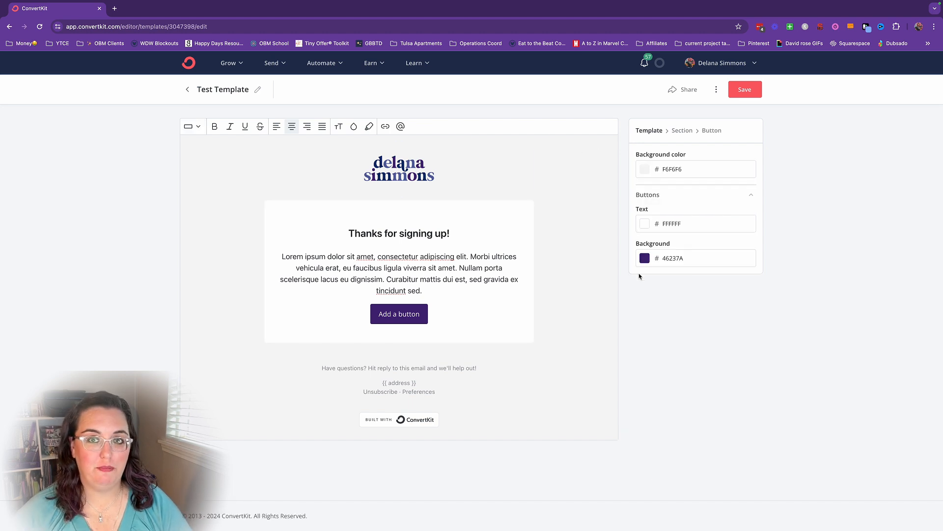
# - Try the saved dark purple 46237A and blue 07ADD9 as the background color of the "Thanks for signing up!" section
pyautogui.click(682, 130)
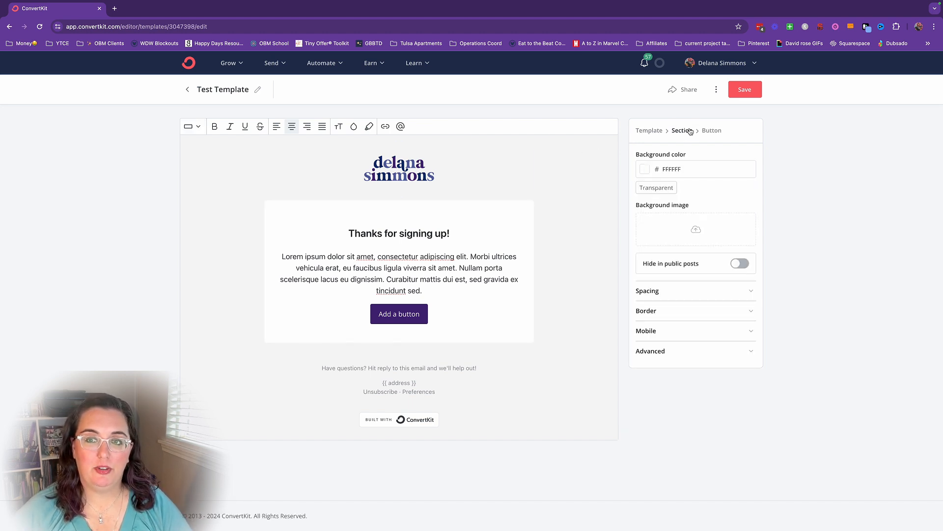
pyautogui.click(523, 219)
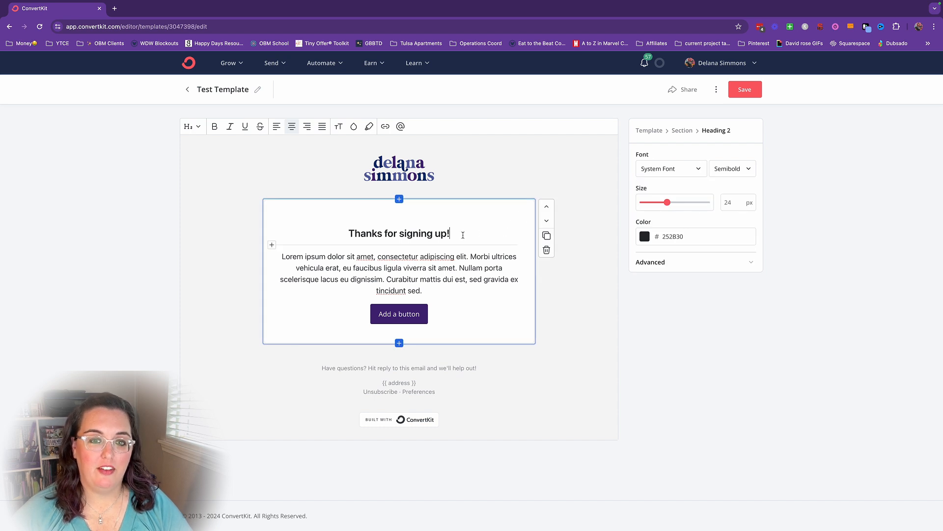
pyautogui.click(682, 131)
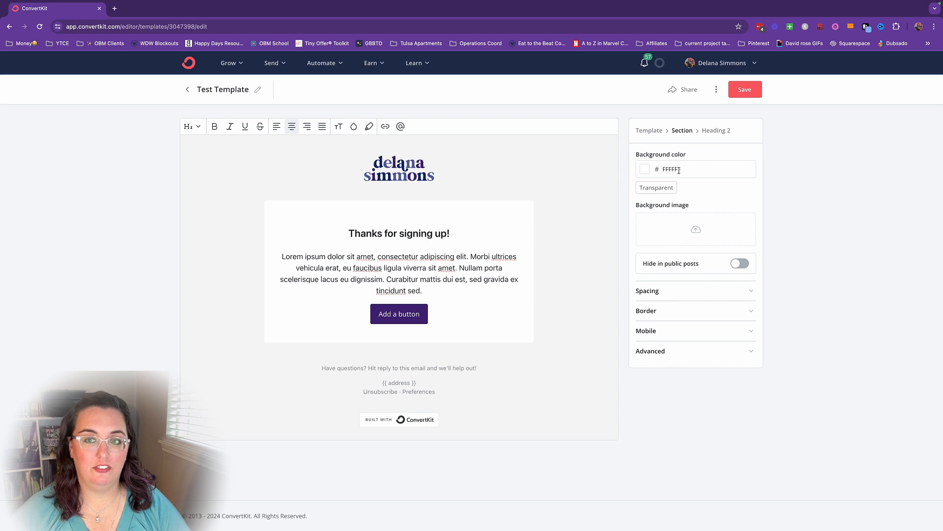
pyautogui.click(645, 169)
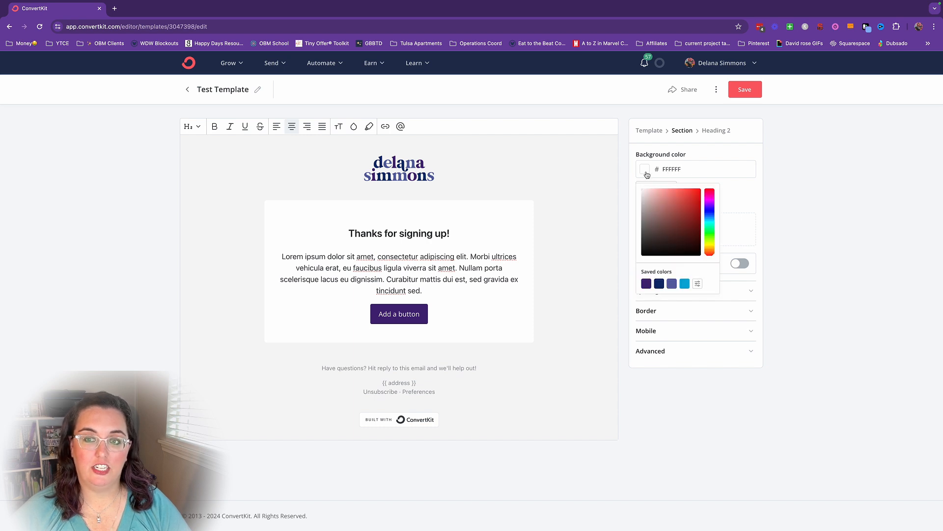
pyautogui.click(646, 284)
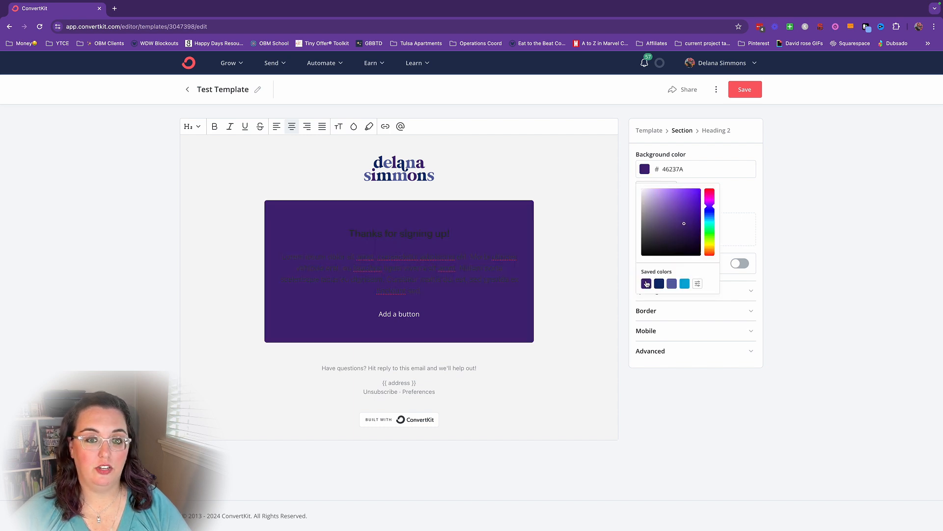
pyautogui.click(684, 285)
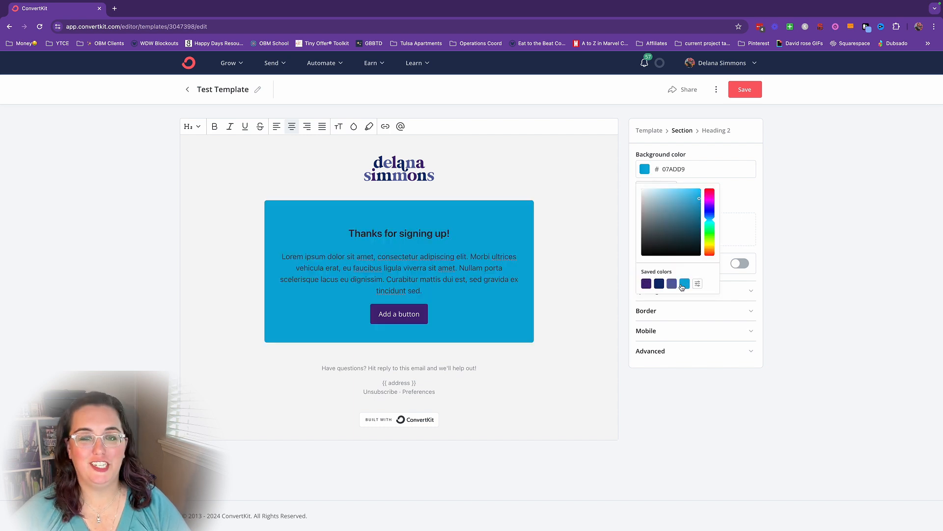
pyautogui.click(646, 284)
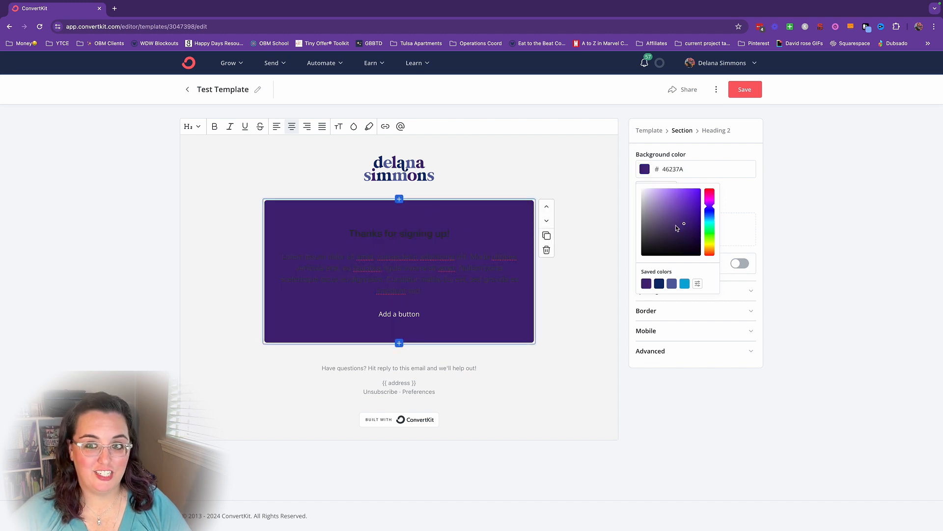
# - Set the background color of the "Thanks for signing up!" section back to FFFFFF
pyautogui.doubleClick(679, 170)
pyautogui.write('ffffff')
pyautogui.click(759, 155)
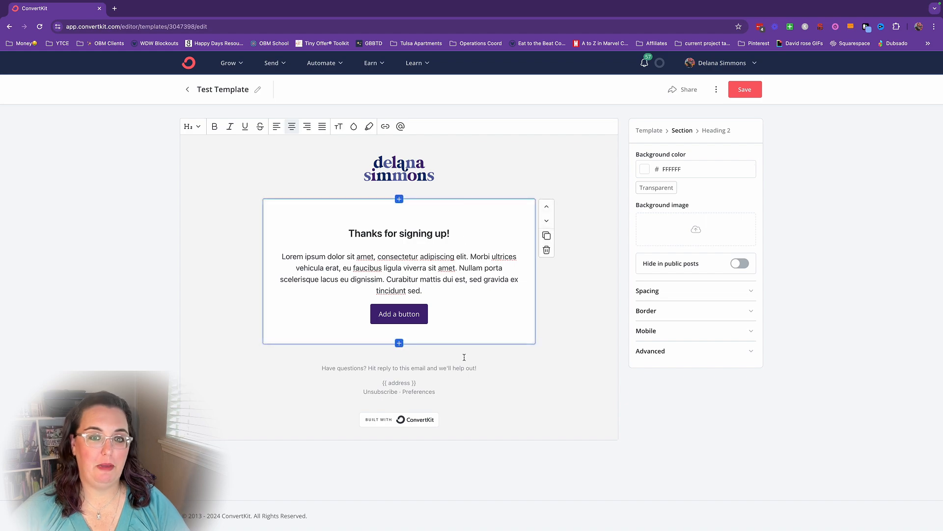
# - Try the Route 66 road sign photo as the section's background image, and remove it again
pyautogui.click(696, 231)
pyautogui.scroll(-6, 610, 342)
pyautogui.scroll(-10, 611, 343)
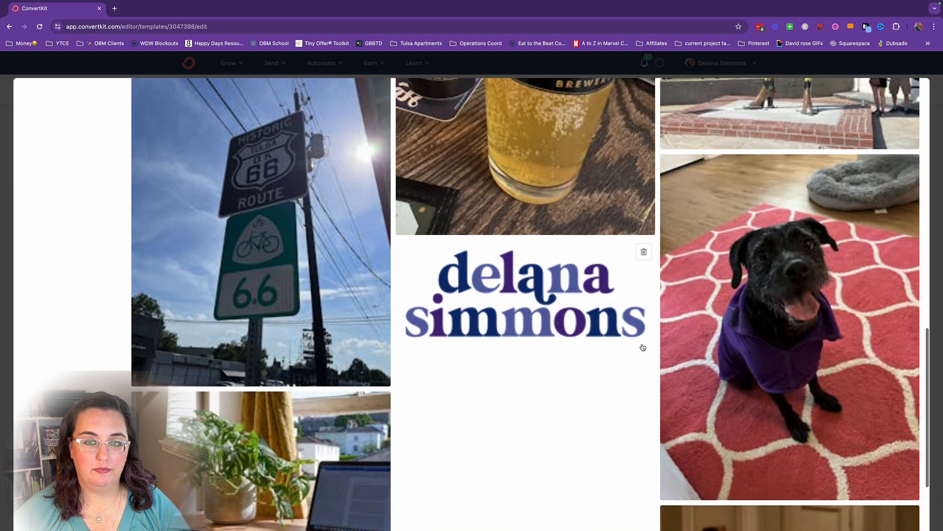
pyautogui.click(240, 247)
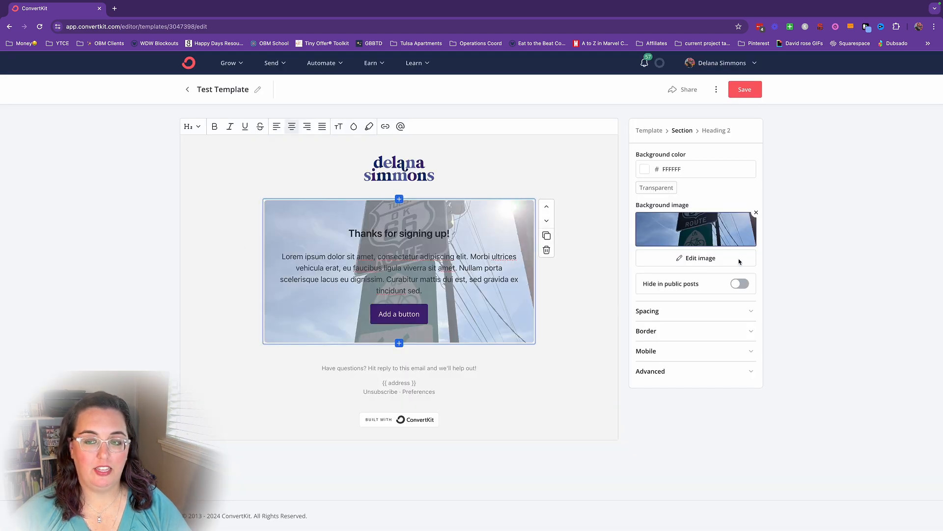
pyautogui.click(756, 212)
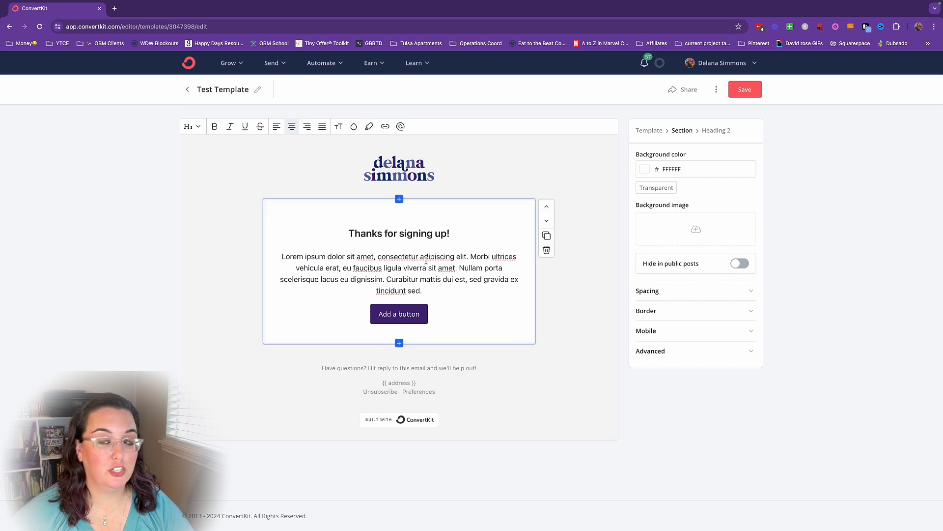
# - Try a Large margin on the "Thanks for signing up!" section, and set the margin to None
pyautogui.click(748, 290)
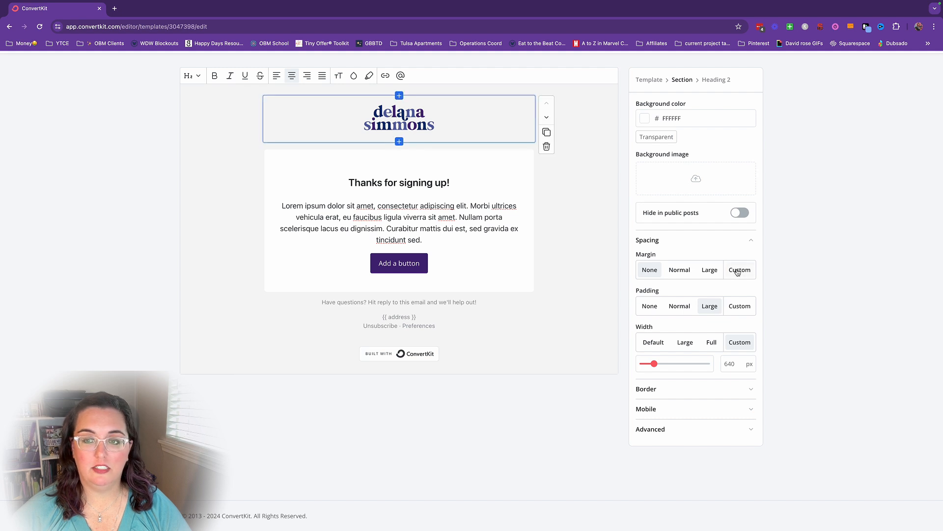
pyautogui.click(710, 269)
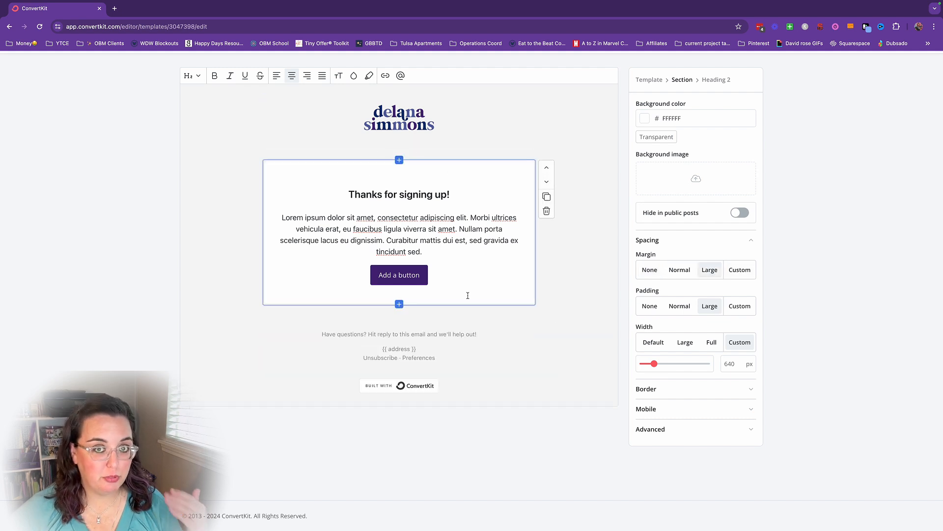
pyautogui.click(650, 271)
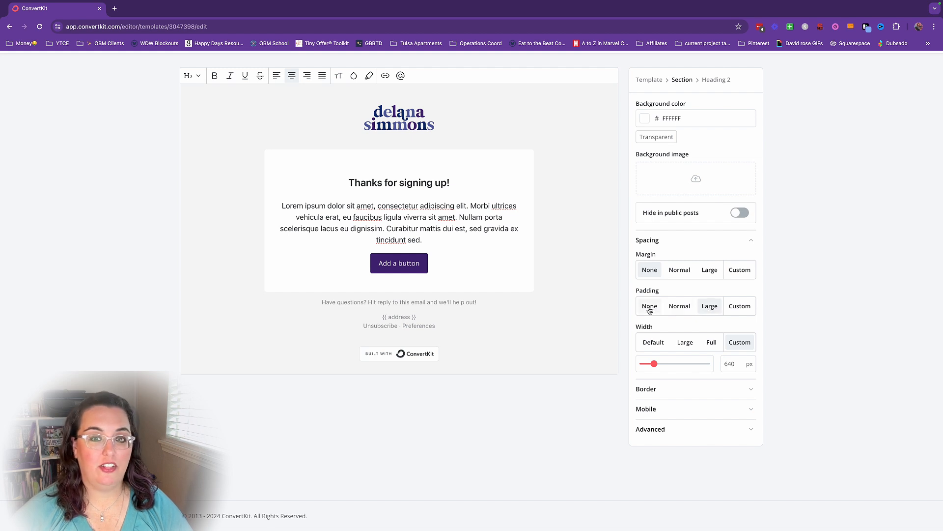
# - Try no padding and a 520 px width on the section, restoring Large padding and the 640 px width
pyautogui.click(648, 308)
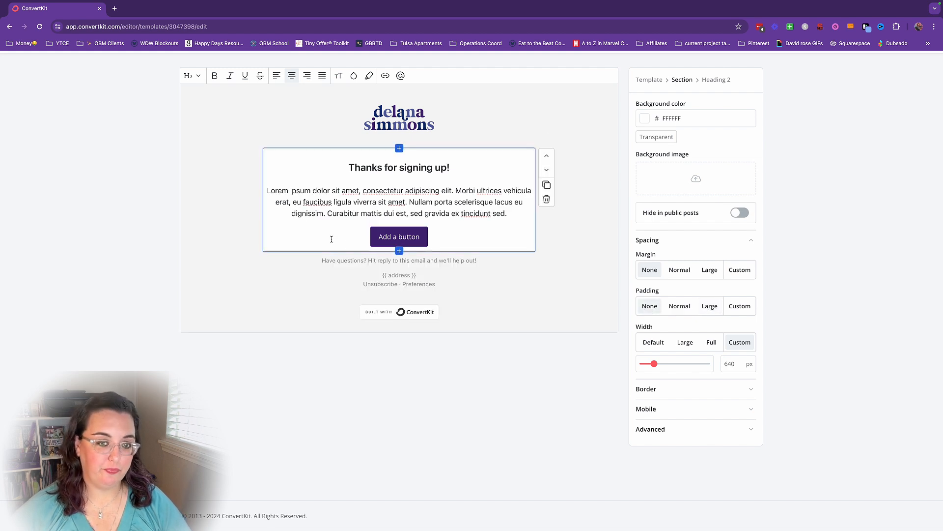
pyautogui.click(710, 306)
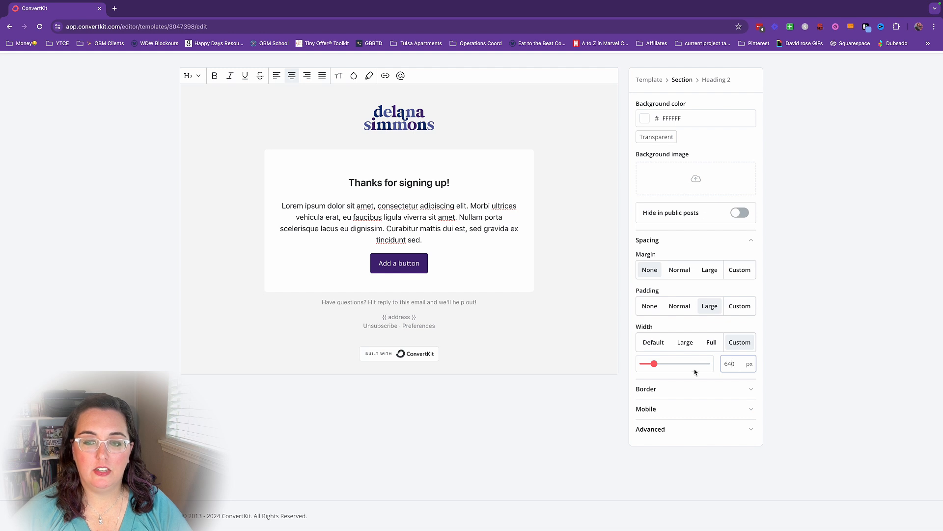
pyautogui.click(692, 374)
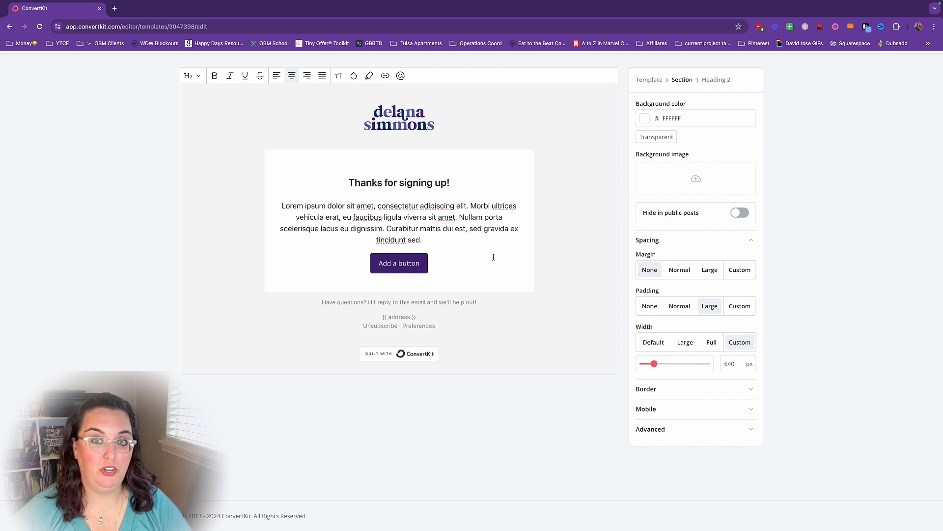
pyautogui.moveTo(655, 367); pyautogui.dragTo(631, 368)
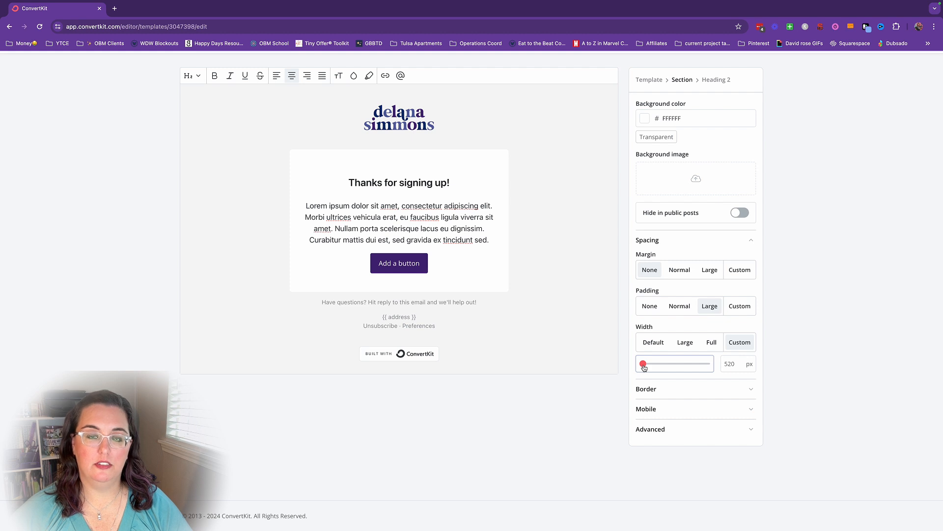
pyautogui.moveTo(643, 368)
pyautogui.mouseDown()
pyautogui.moveTo(669, 368)
pyautogui.moveTo(655, 370)
pyautogui.mouseUp()
# - Give the "Thanks for signing up!" section a Normal-width border in the saved dark purple 46237A
pyautogui.click(668, 389)
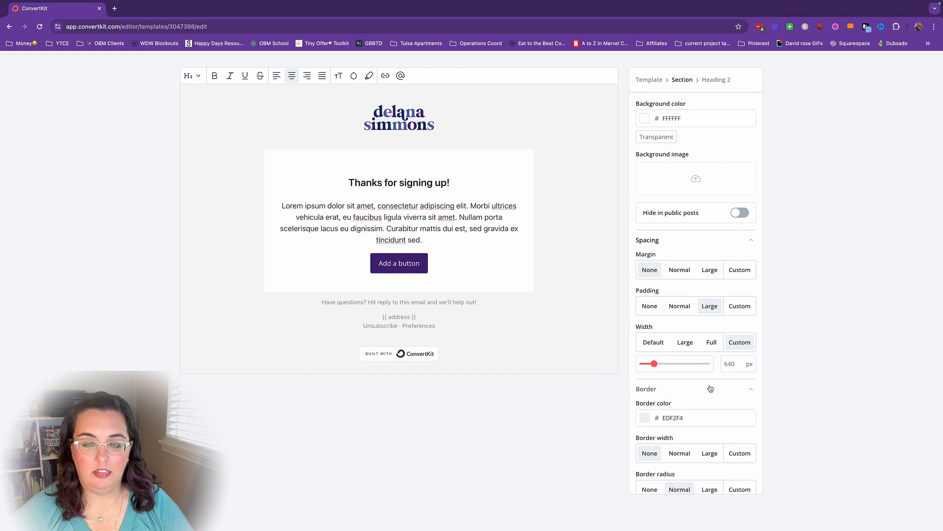
pyautogui.scroll(-2, 696, 393)
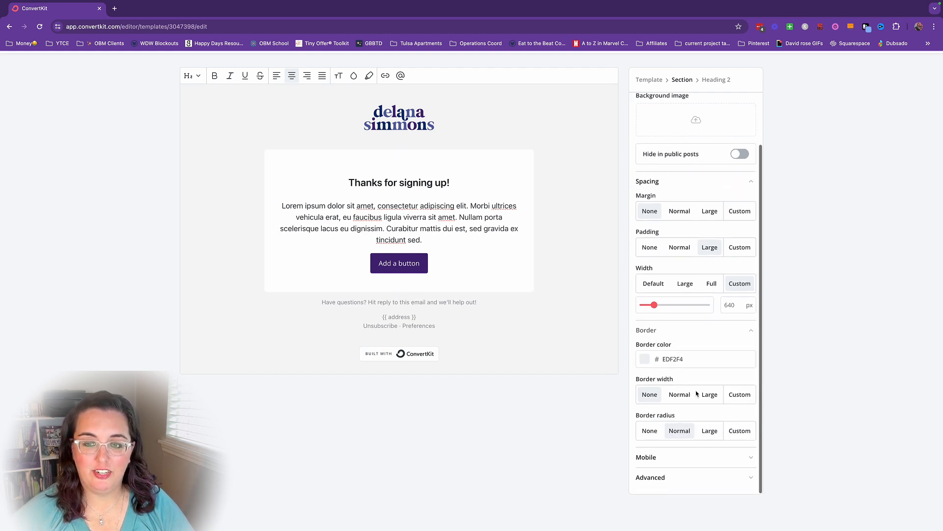
pyautogui.click(645, 359)
pyautogui.click(646, 473)
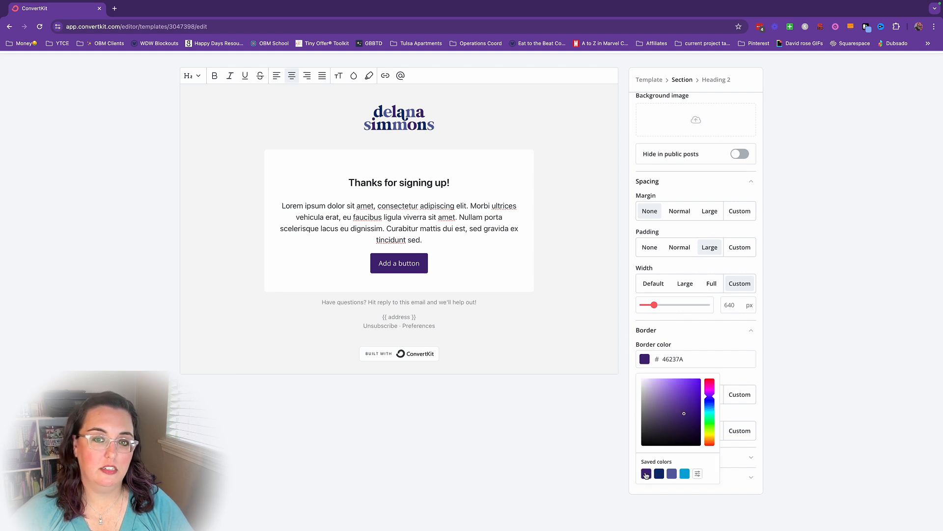
pyautogui.click(754, 367)
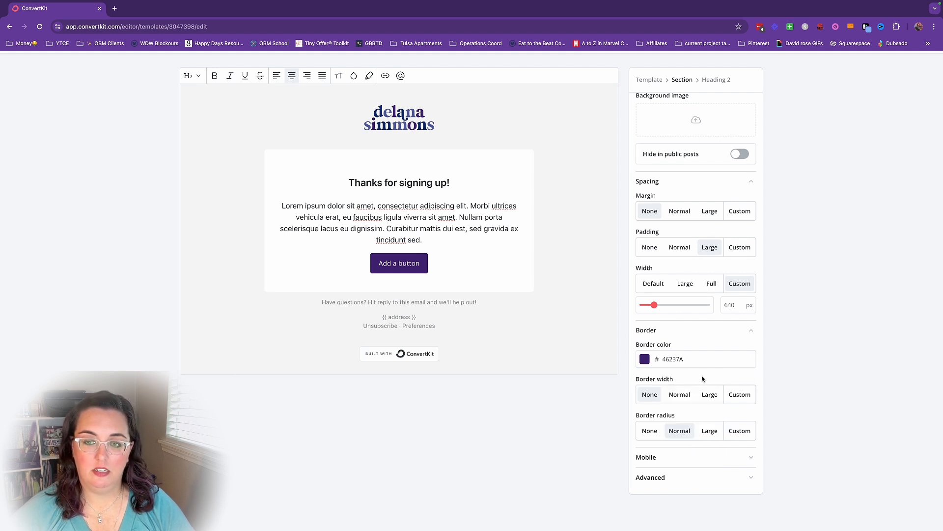
pyautogui.click(680, 396)
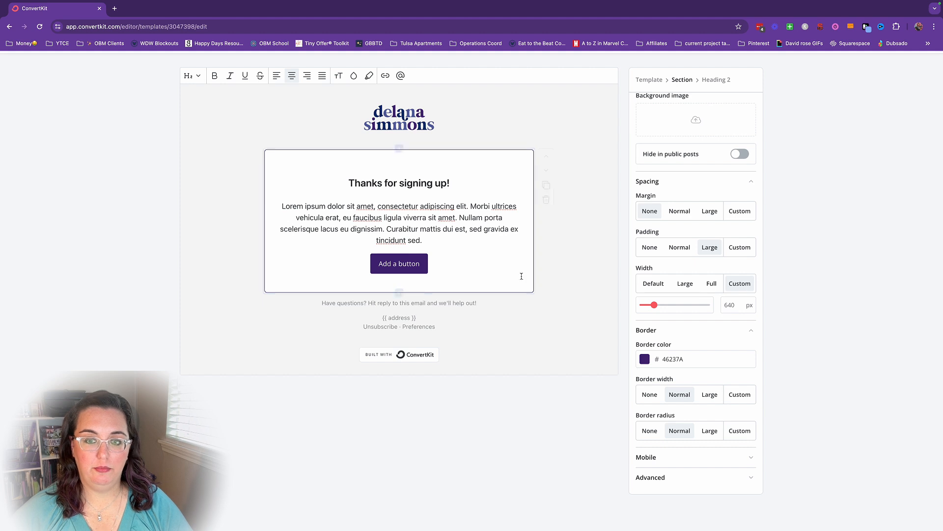
# - Compare the Large, Normal and None border radius on the section, and switch to a Custom radius of 12 px per corner
pyautogui.click(710, 430)
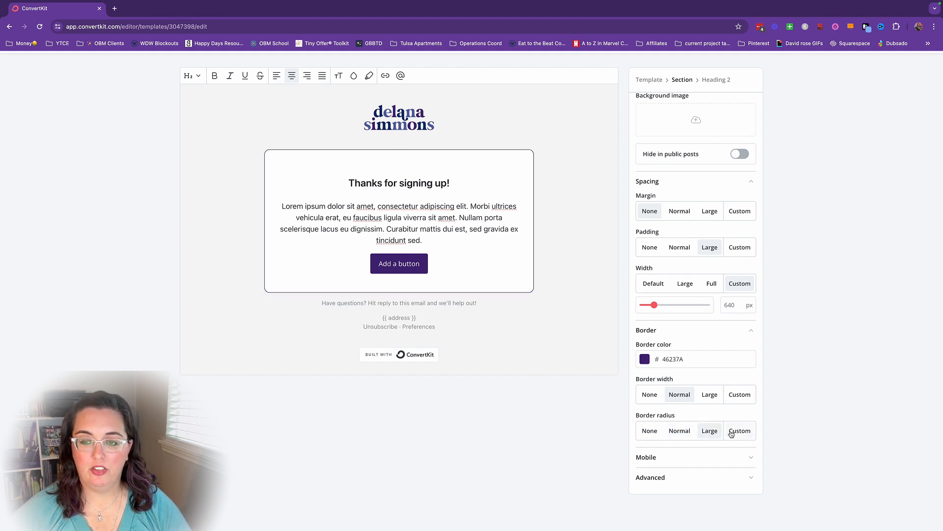
pyautogui.click(680, 431)
pyautogui.click(650, 431)
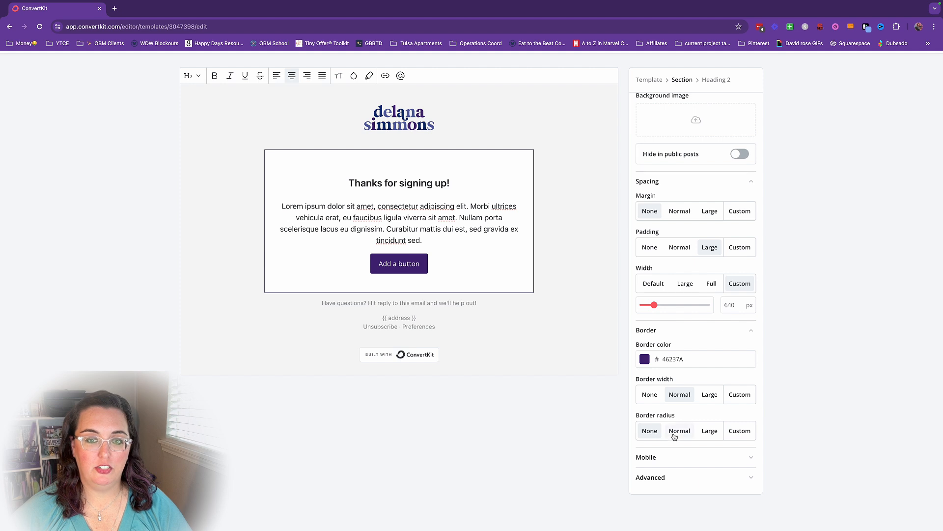
pyautogui.click(709, 431)
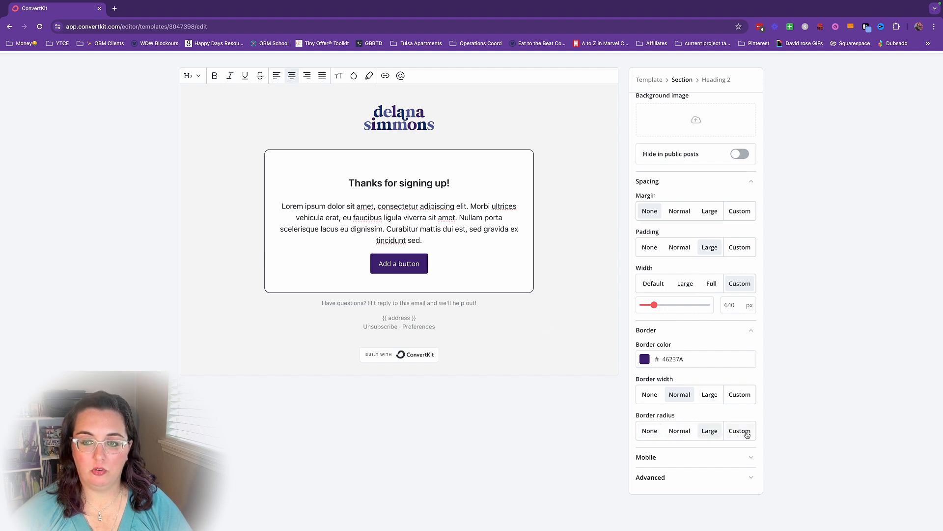
pyautogui.click(727, 433)
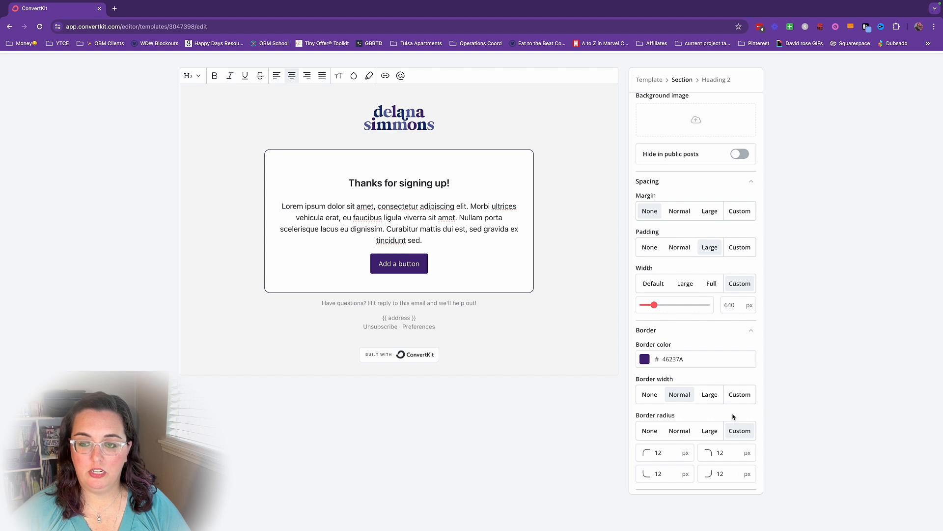
# - Examine the section's mobile padding option and its advanced CSS class name setting
pyautogui.scroll(-3, 779, 423)
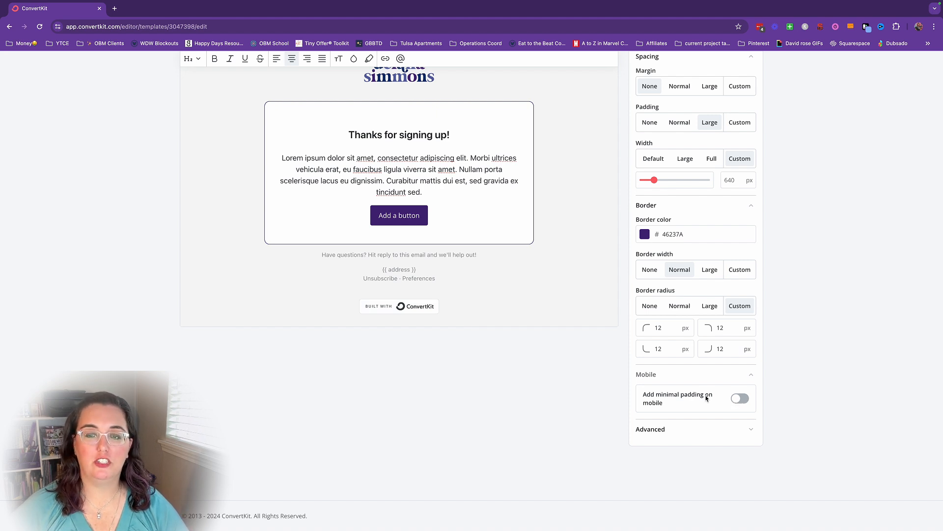
pyautogui.click(731, 429)
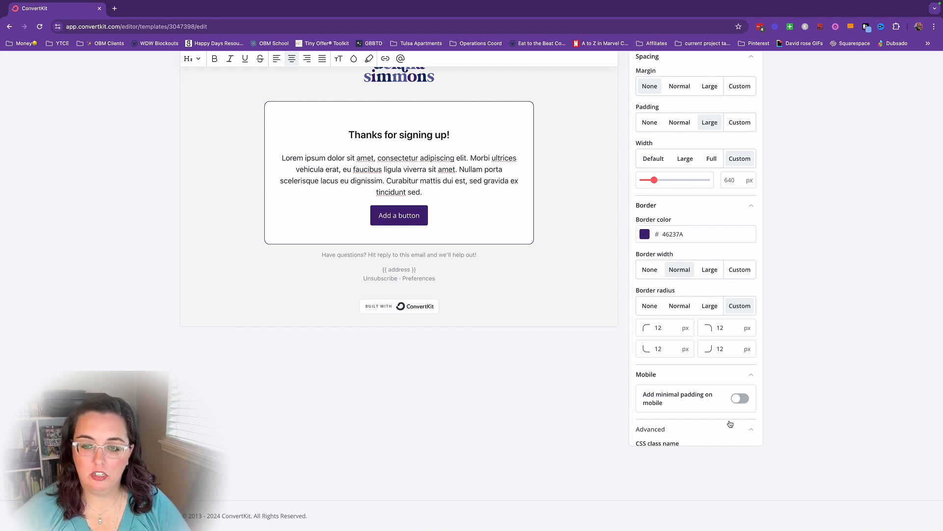
pyautogui.click(687, 422)
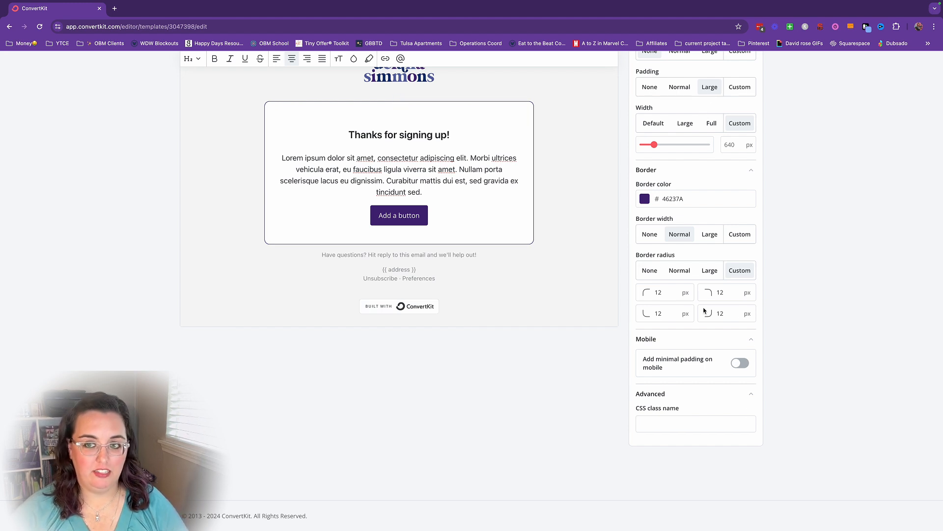
pyautogui.scroll(4, 704, 306)
pyautogui.scroll(-4, 703, 305)
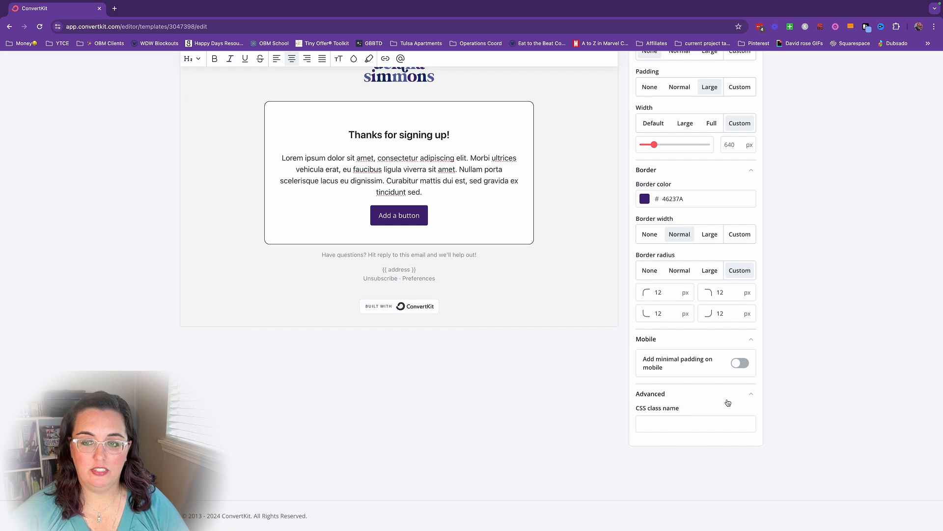
pyautogui.click(747, 394)
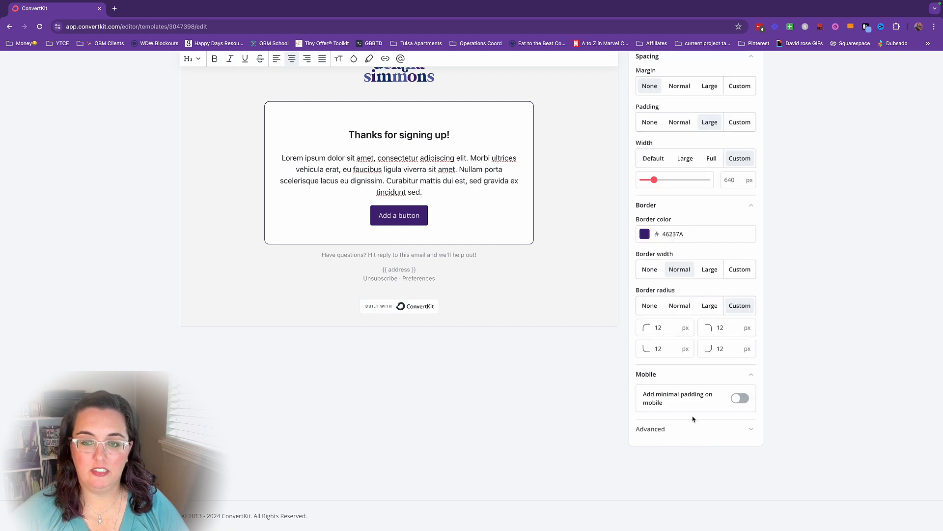
pyautogui.click(751, 377)
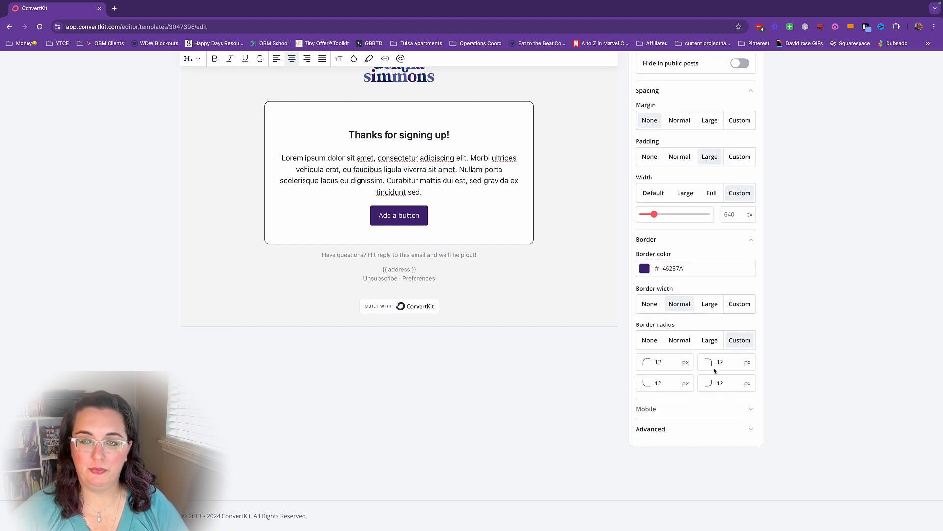
# - Set the color of the "Thanks for signing up!" Heading 2 to the saved navy 0B2D6E
pyautogui.scroll(5, 720, 380)
pyautogui.scroll(3, 715, 369)
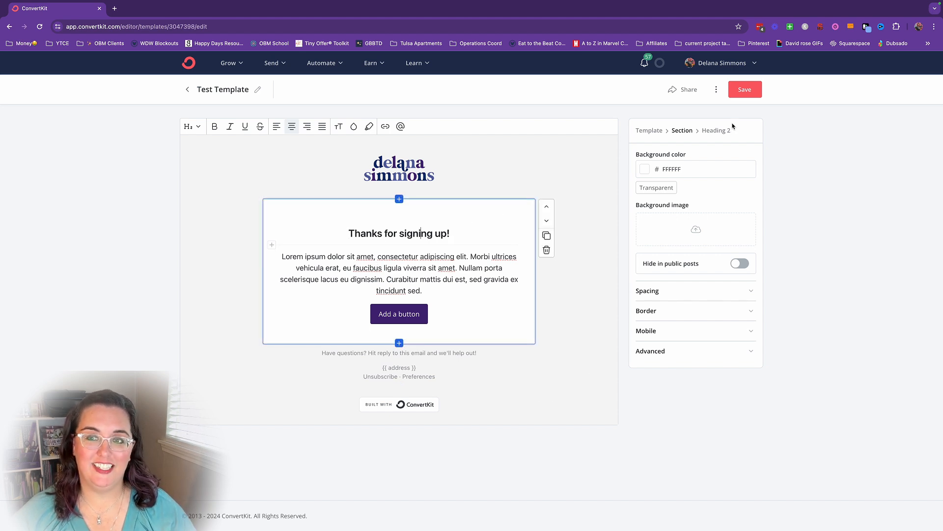
pyautogui.click(715, 130)
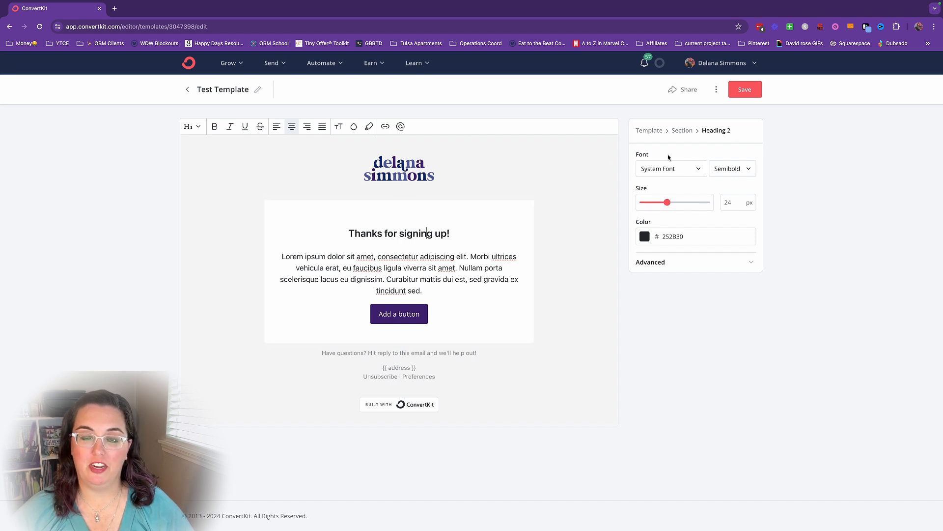
pyautogui.click(645, 237)
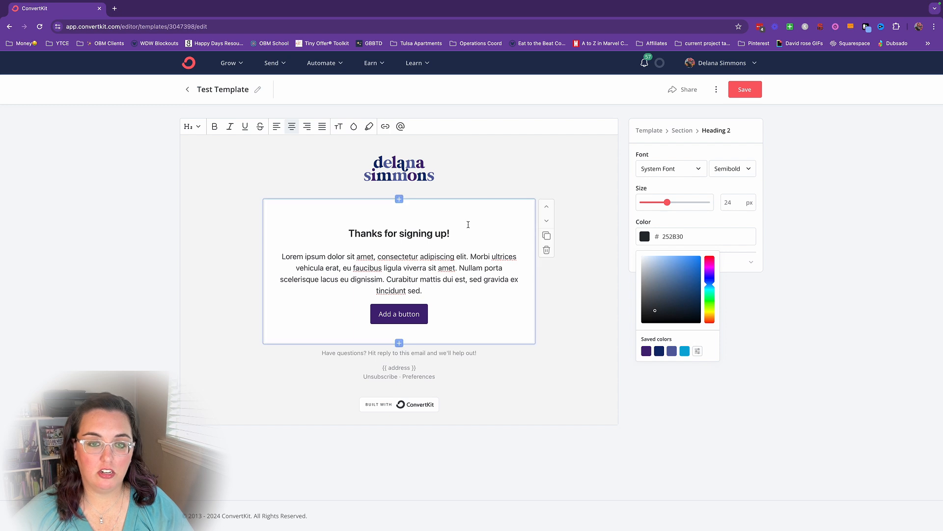
pyautogui.click(659, 351)
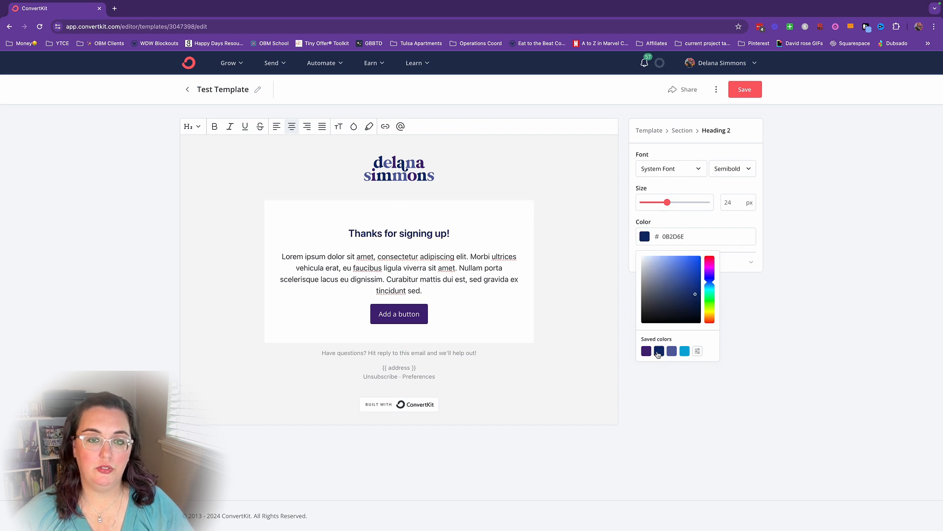
pyautogui.click(623, 252)
# - Add an empty text line below the section's lorem ipsum paragraph and examine the fonts and weights available for text
pyautogui.click(468, 294)
pyautogui.press('Return')
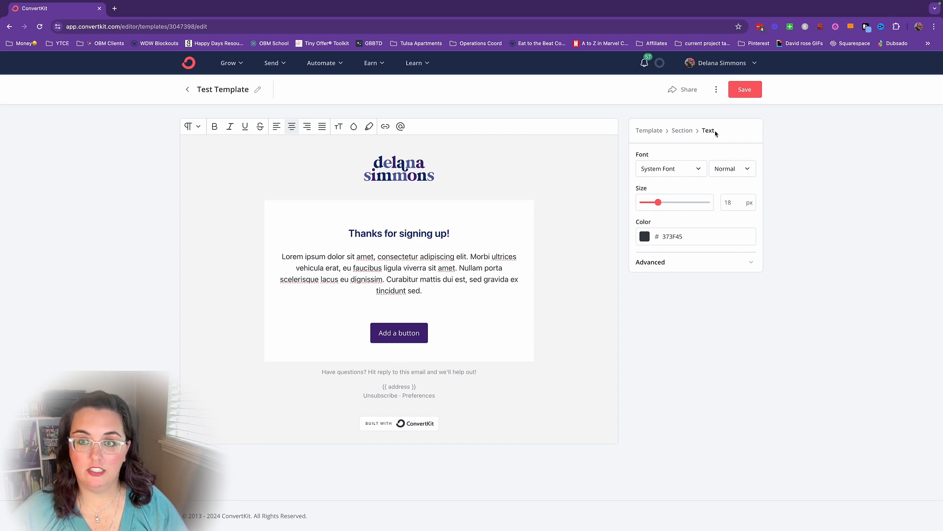
pyautogui.click(690, 173)
pyautogui.scroll(-3, 663, 266)
pyautogui.scroll(-1, 662, 272)
pyautogui.scroll(3, 661, 270)
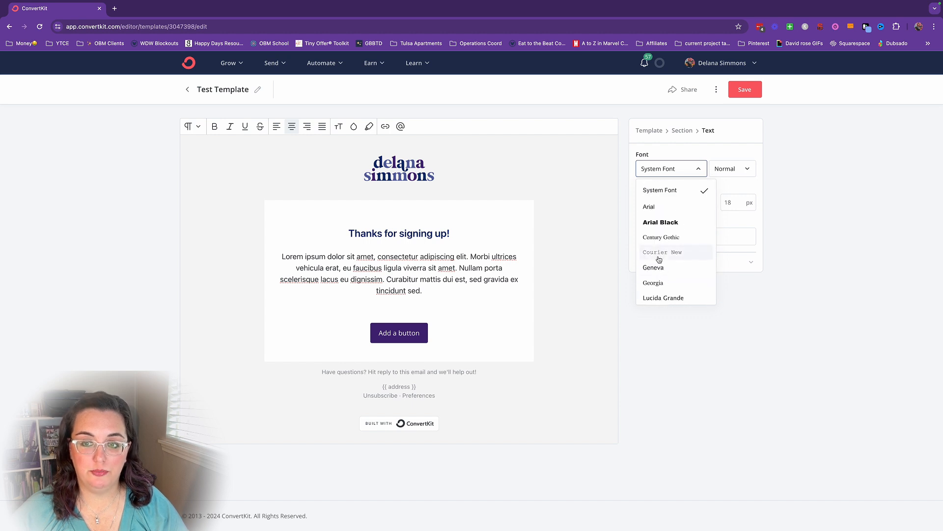
pyautogui.scroll(-3, 668, 276)
pyautogui.scroll(5, 673, 268)
pyautogui.click(731, 169)
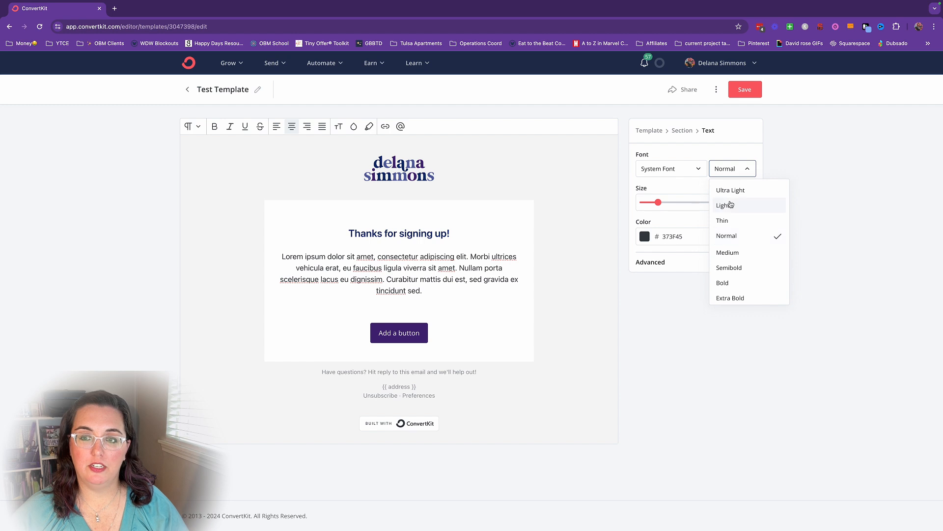
pyautogui.click(673, 172)
pyautogui.click(673, 173)
pyautogui.click(673, 172)
pyautogui.click(729, 173)
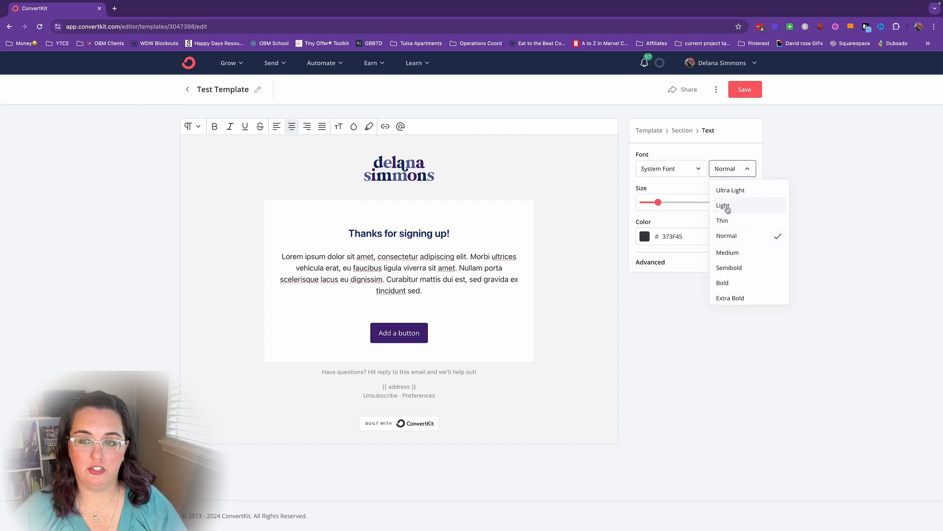
pyautogui.click(686, 195)
# - Set the section's text size to 14 px and its link color to the saved light blue 07ADD9
pyautogui.moveTo(660, 206)
pyautogui.mouseDown()
pyautogui.moveTo(674, 207)
pyautogui.moveTo(652, 208)
pyautogui.mouseUp()
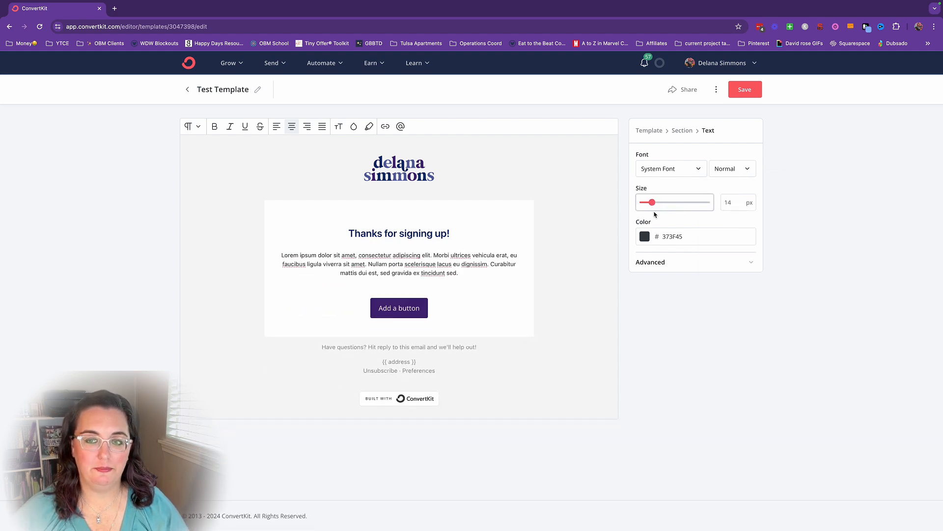
pyautogui.click(645, 242)
pyautogui.click(645, 243)
pyautogui.click(649, 263)
pyautogui.click(645, 291)
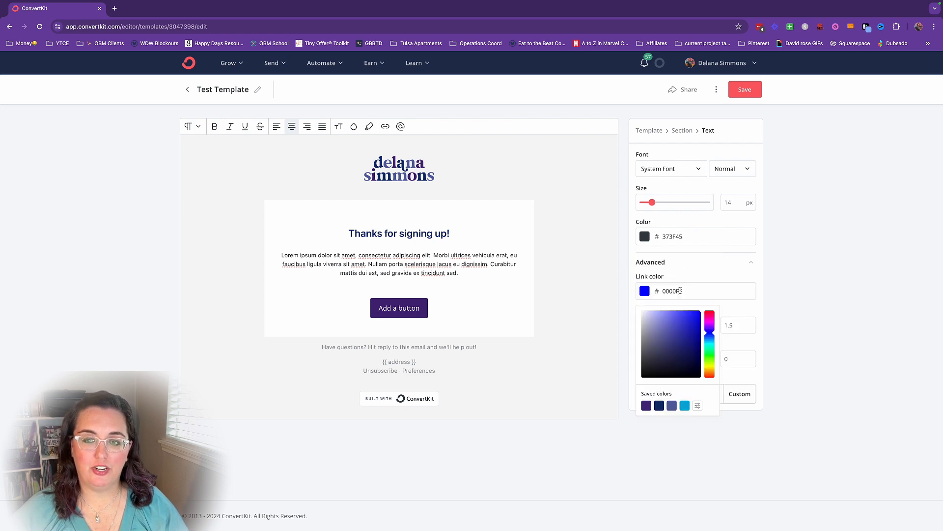
pyautogui.click(684, 405)
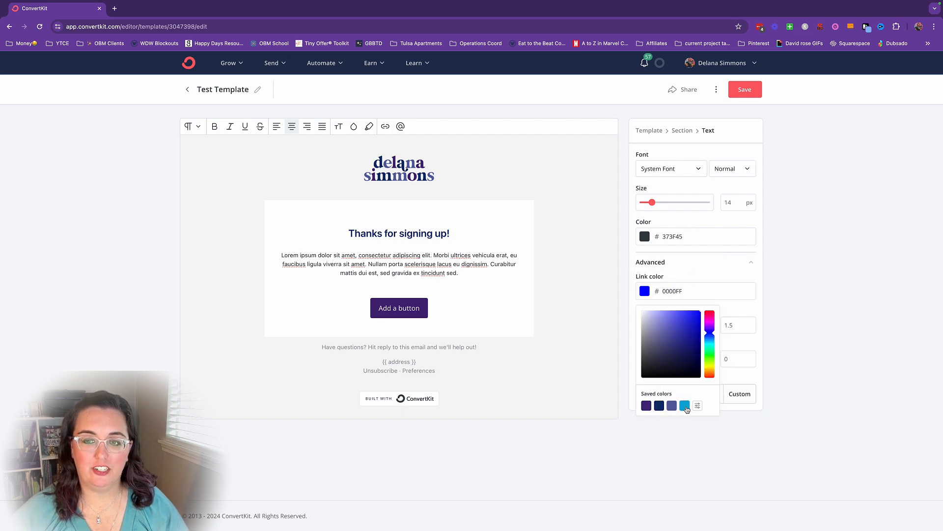
pyautogui.click(678, 280)
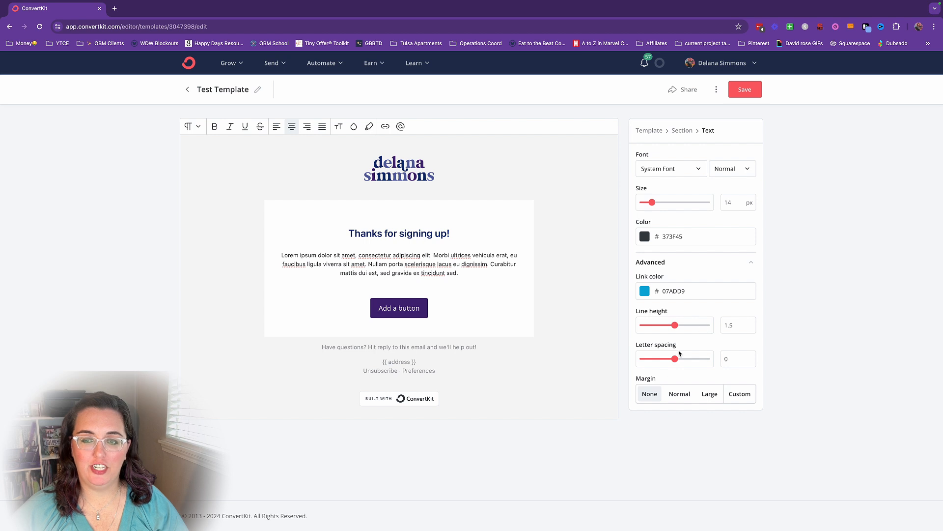
# - Compare the Normal and Large margins on the section's text, restoring the margin to None
pyautogui.click(680, 400)
pyautogui.click(654, 399)
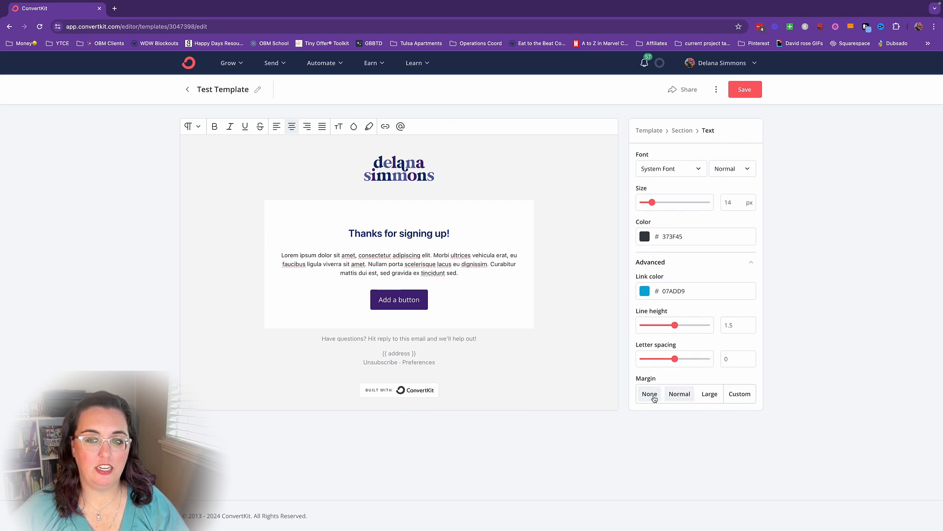
pyautogui.click(681, 396)
pyautogui.click(656, 400)
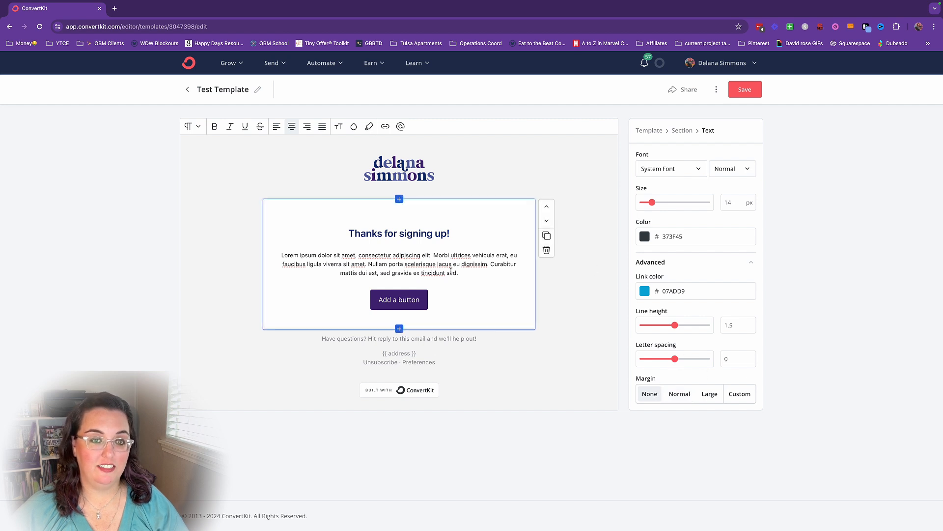
pyautogui.click(709, 395)
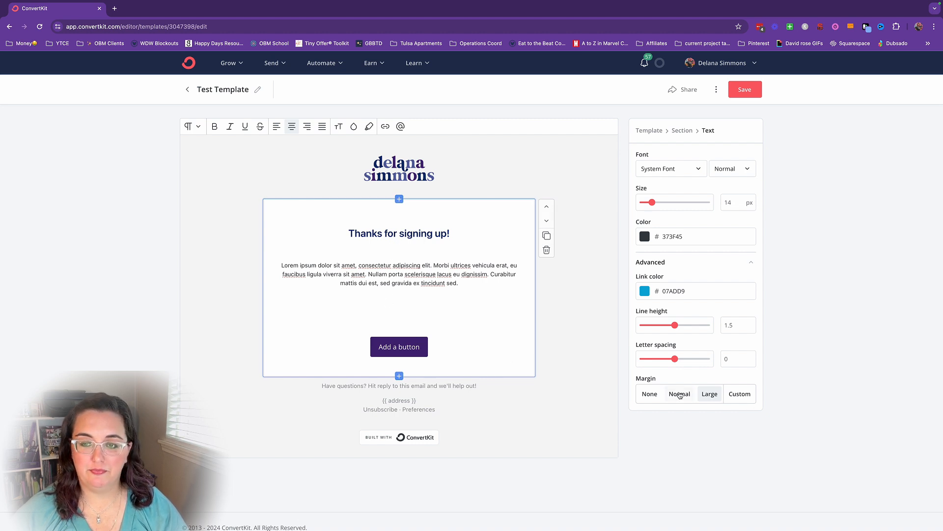
pyautogui.click(647, 395)
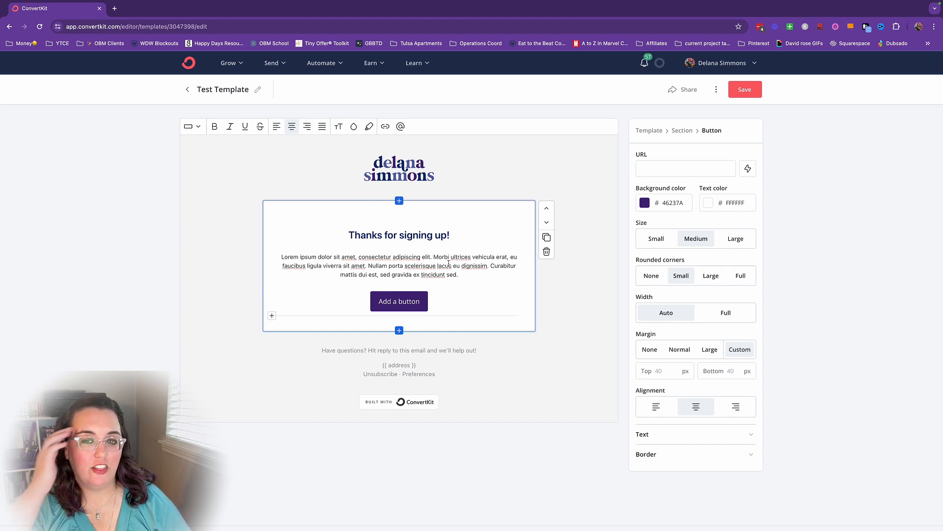
# - Add a new section below "Thanks for signing up!" and give it the saved dark purple 46237A background
pyautogui.click(400, 331)
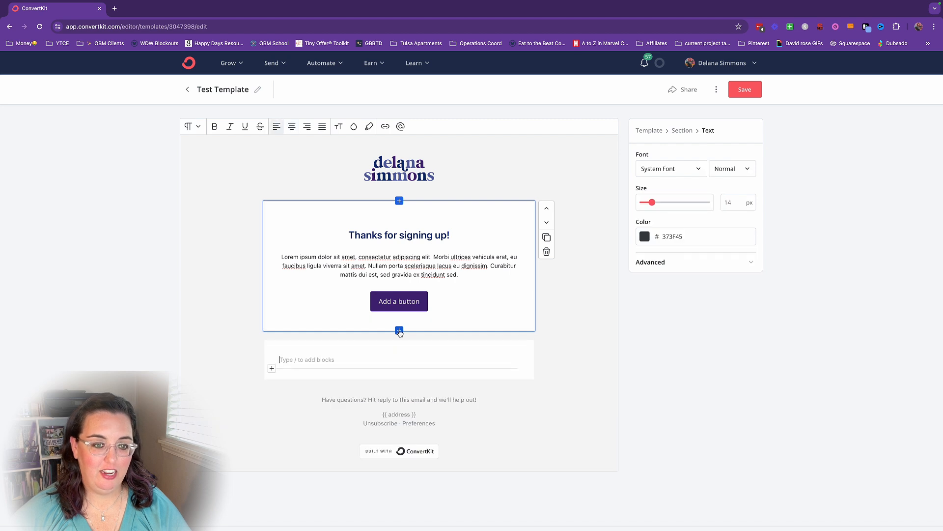
pyautogui.scroll(-1, 472, 349)
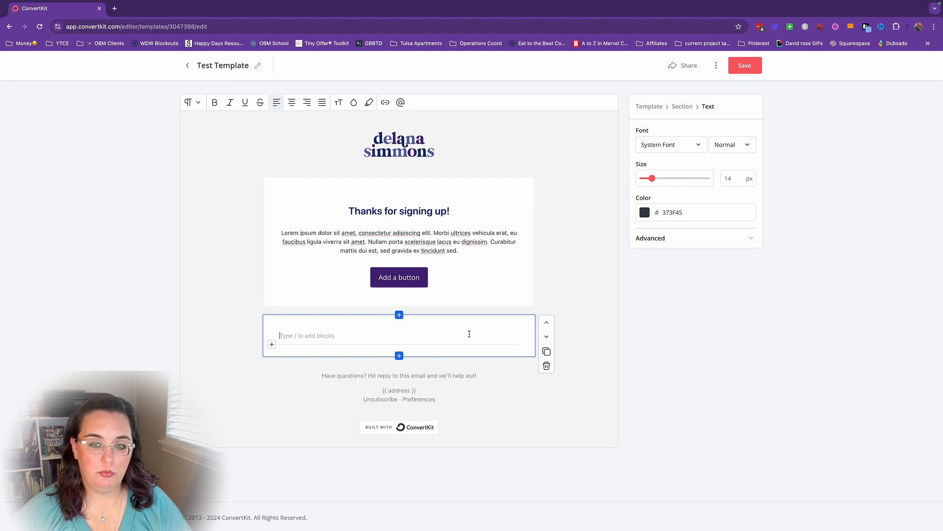
pyautogui.click(682, 108)
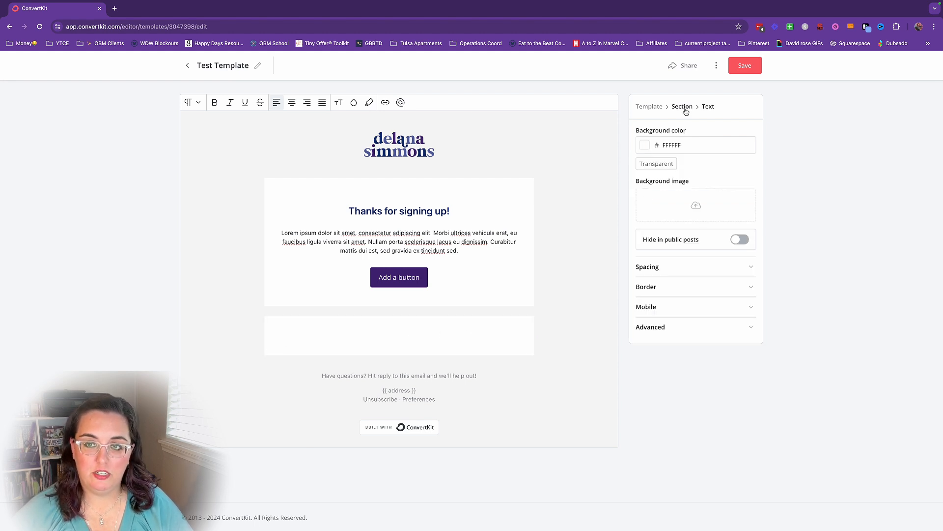
pyautogui.click(492, 332)
pyautogui.click(682, 107)
pyautogui.click(645, 147)
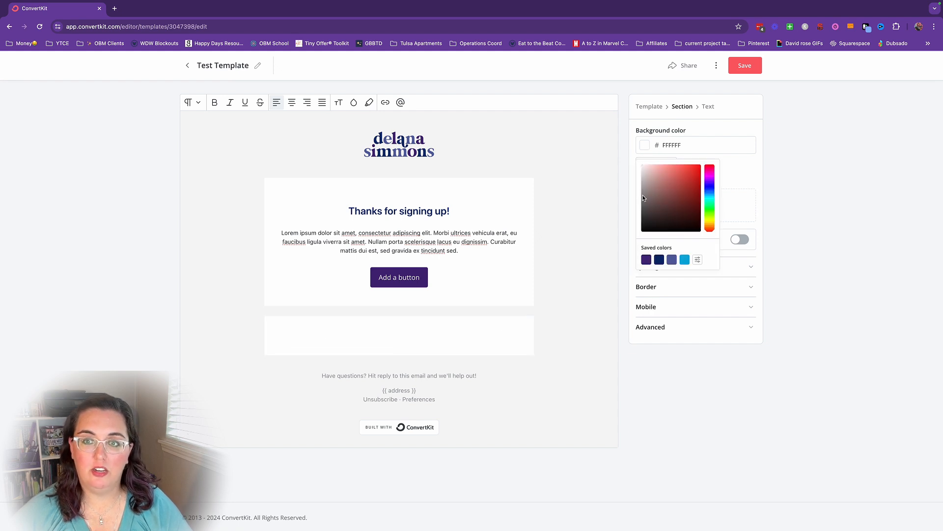
pyautogui.click(685, 260)
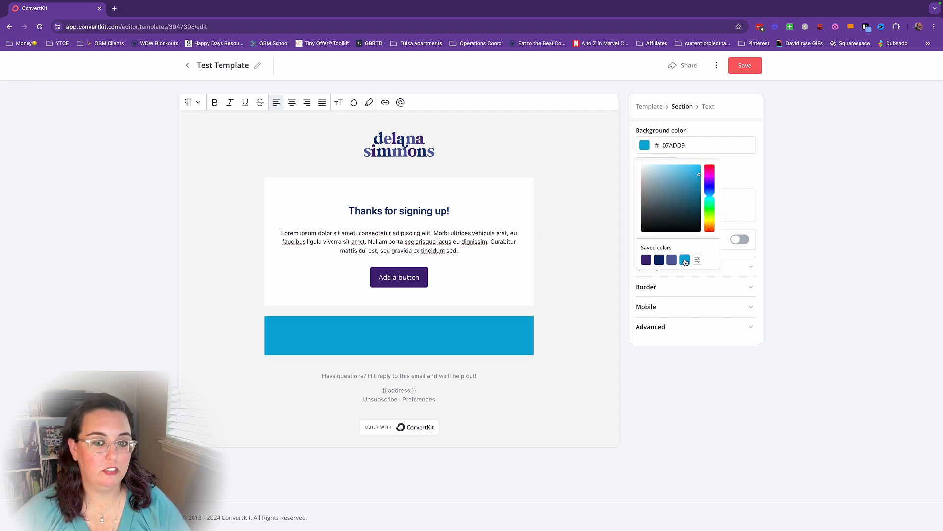
pyautogui.click(647, 261)
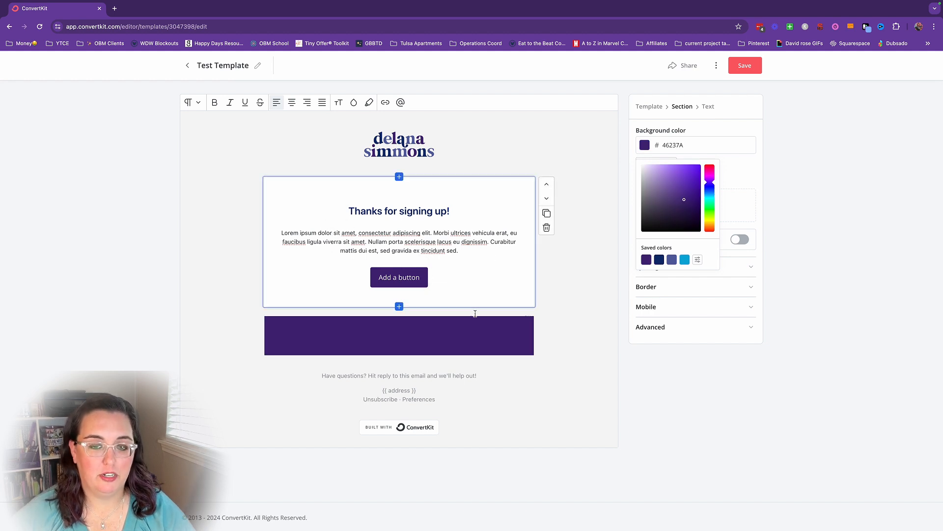
pyautogui.click(495, 316)
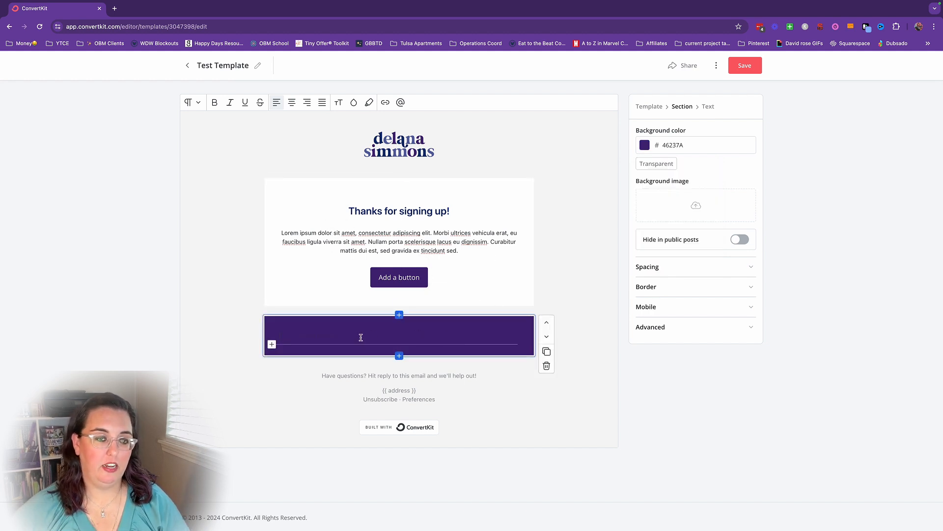
# - Insert a two-column layout with heading, text and button beside an image placeholder into the purple section
pyautogui.click(271, 344)
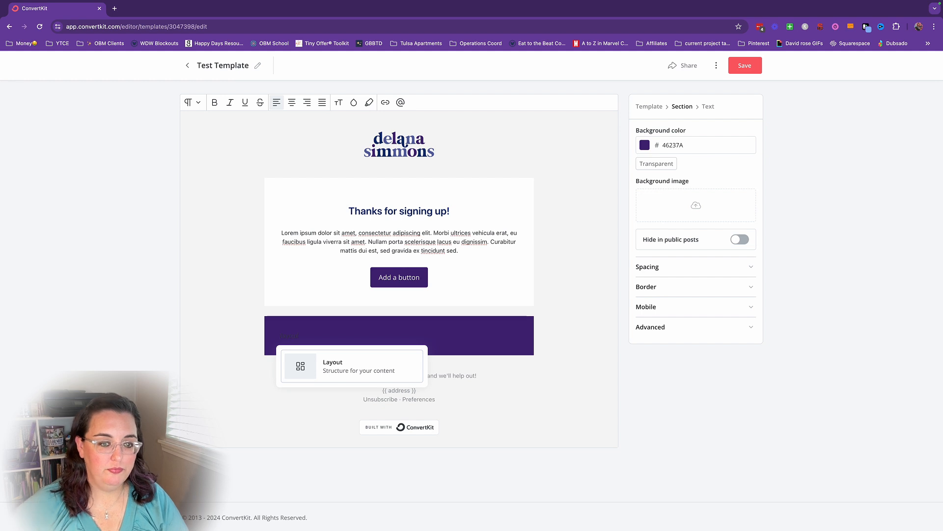
pyautogui.click(344, 365)
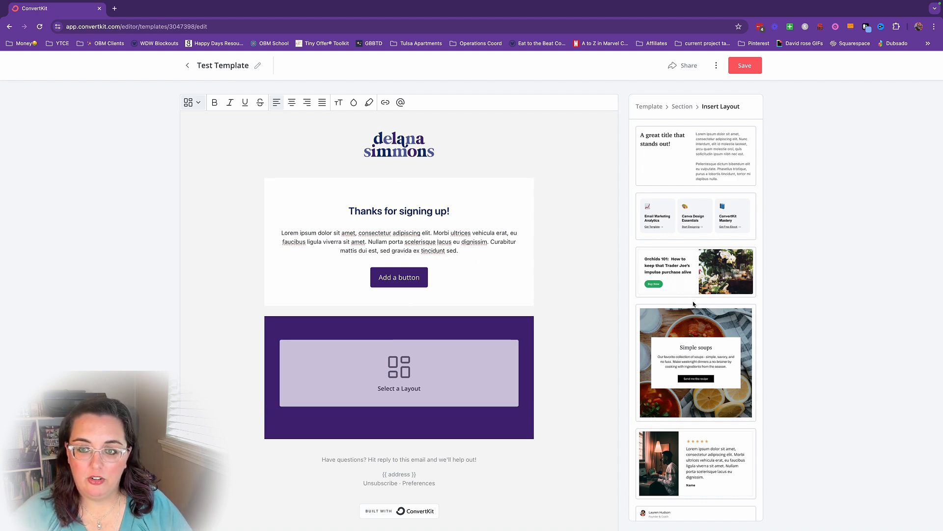
pyautogui.scroll(-7, 684, 300)
pyautogui.click(700, 330)
pyautogui.scroll(-2, 543, 349)
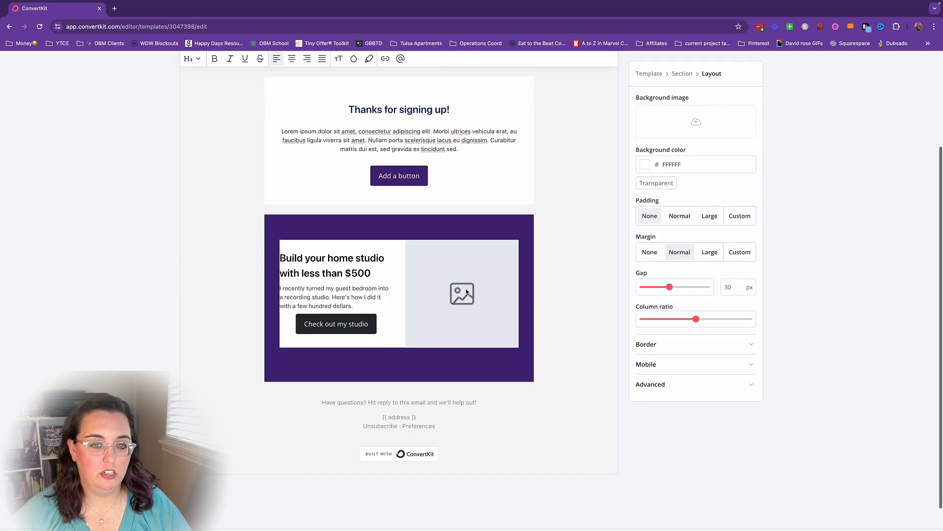
# - Try the Normal margin on the layout's "I recently turned my guest bedroom" paragraph and set it to None
pyautogui.click(365, 285)
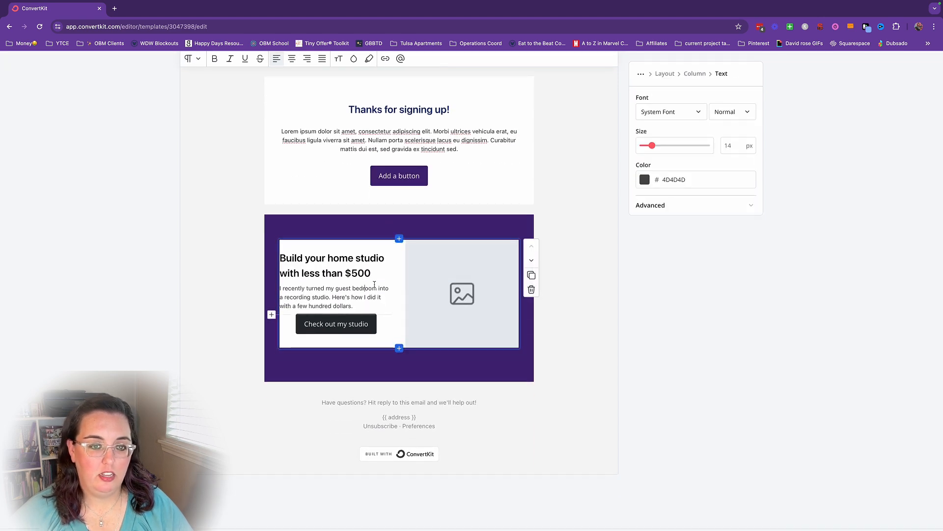
pyautogui.click(663, 206)
pyautogui.click(677, 339)
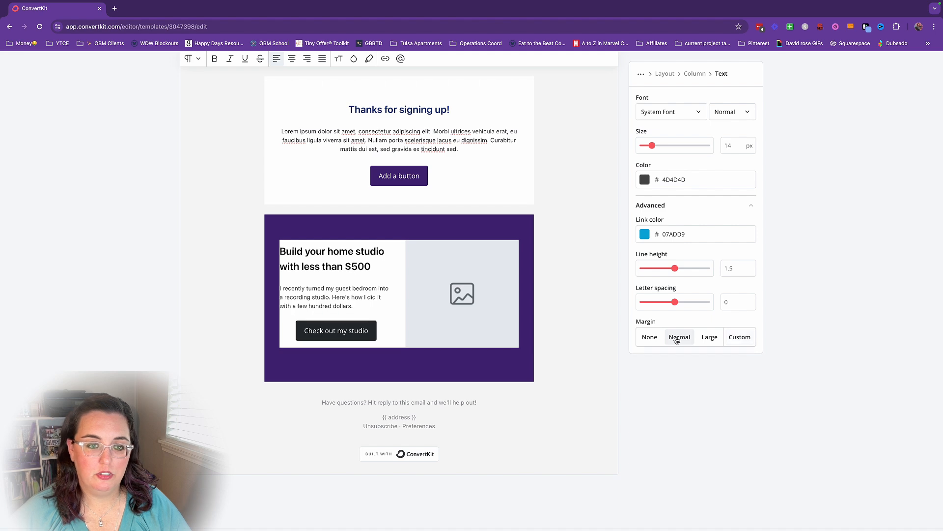
pyautogui.click(650, 338)
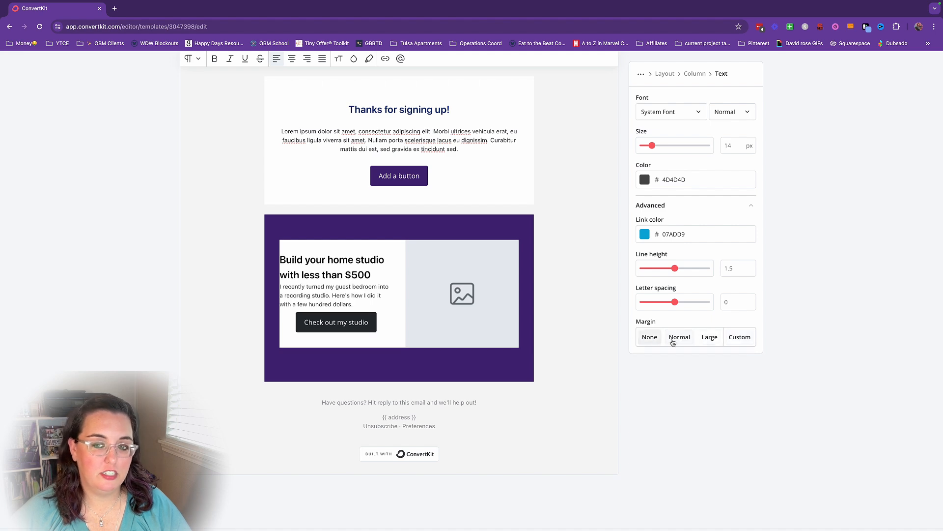
# - Set the padding of the layout's text column to Normal
pyautogui.scroll(5, 718, 337)
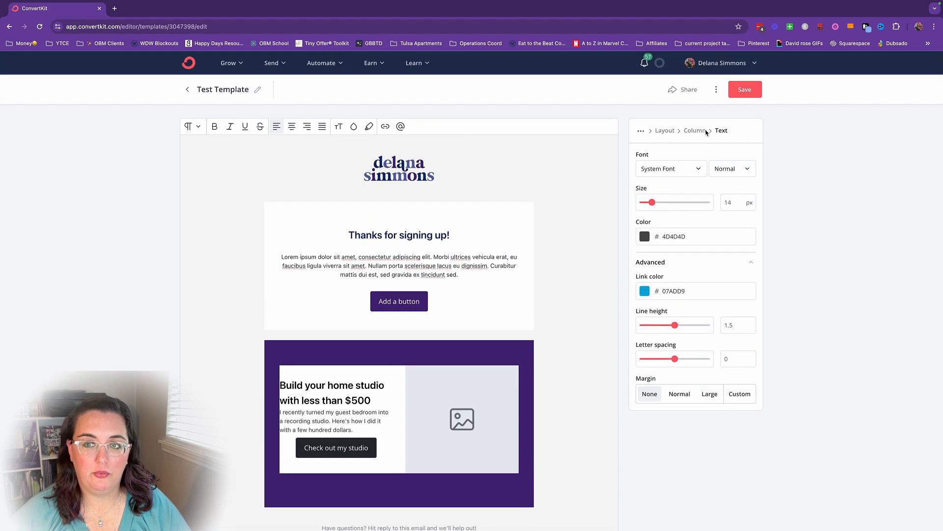
pyautogui.click(704, 132)
pyautogui.click(395, 344)
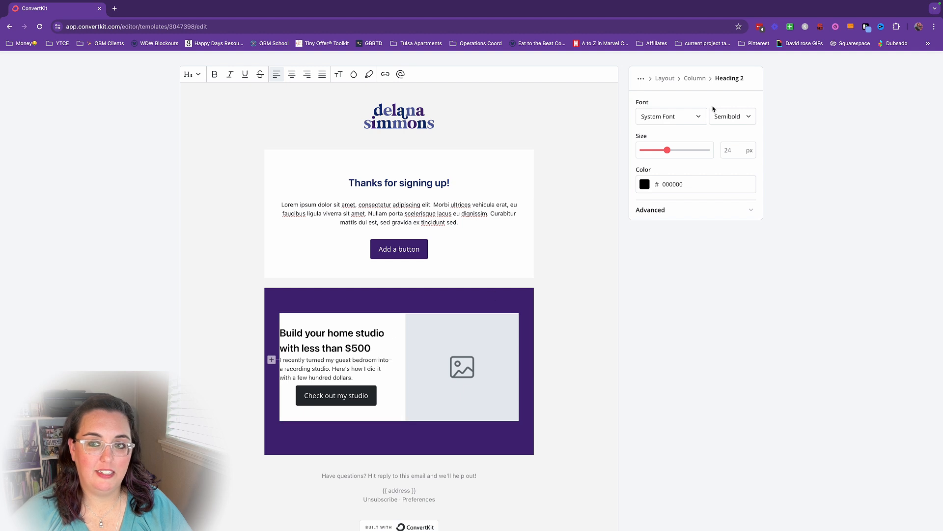
pyautogui.click(393, 405)
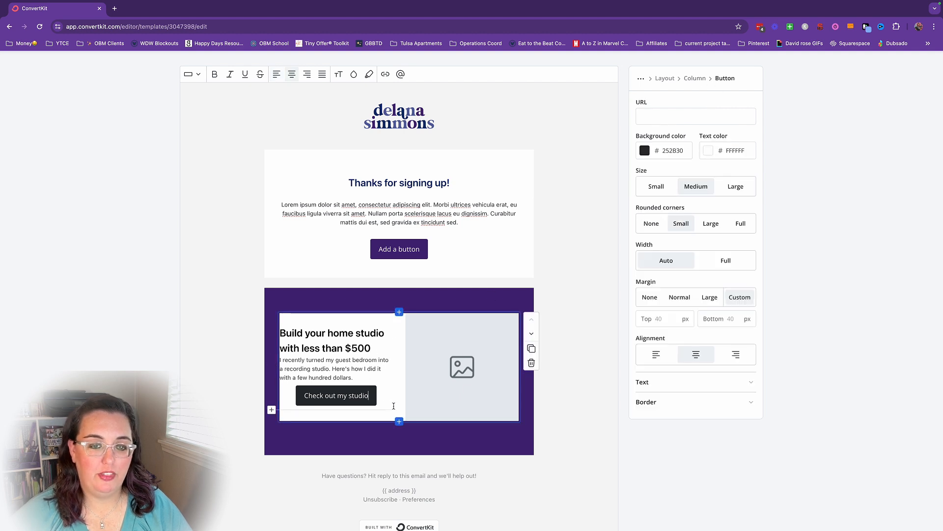
pyautogui.click(695, 79)
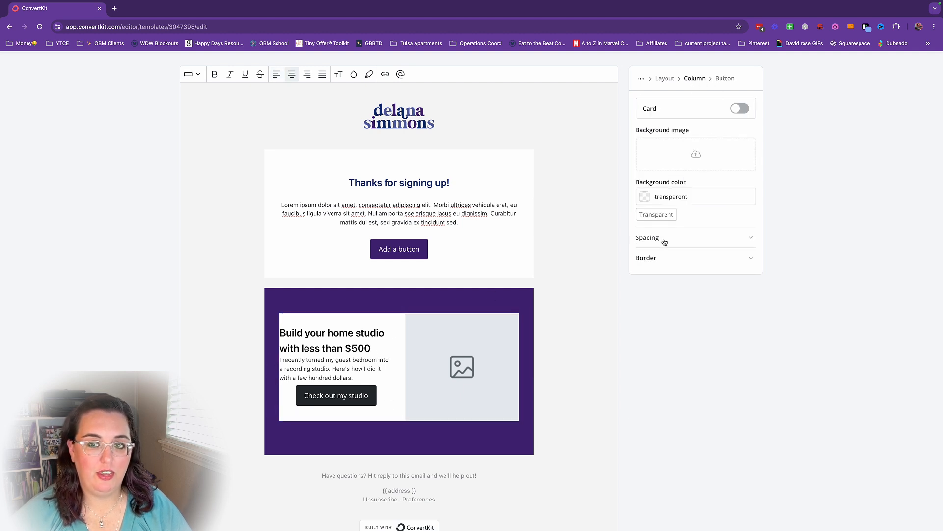
pyautogui.click(678, 244)
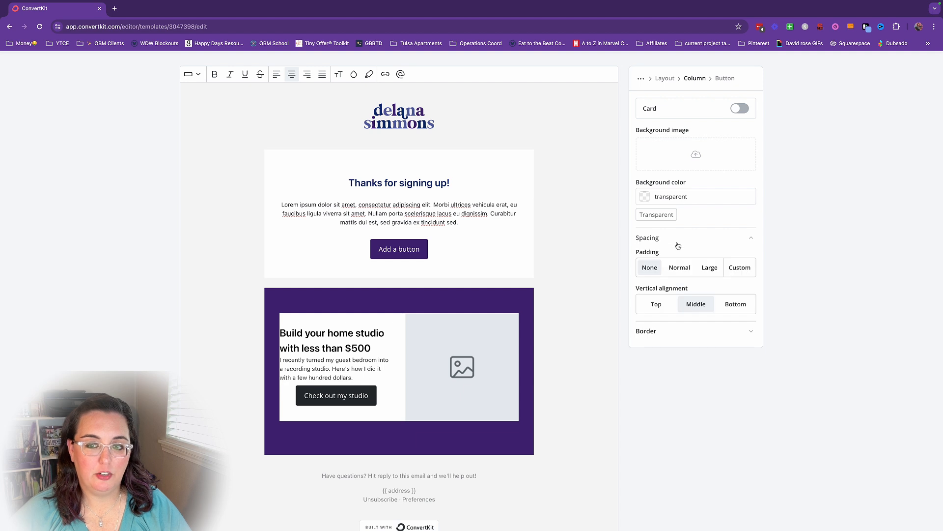
pyautogui.click(679, 270)
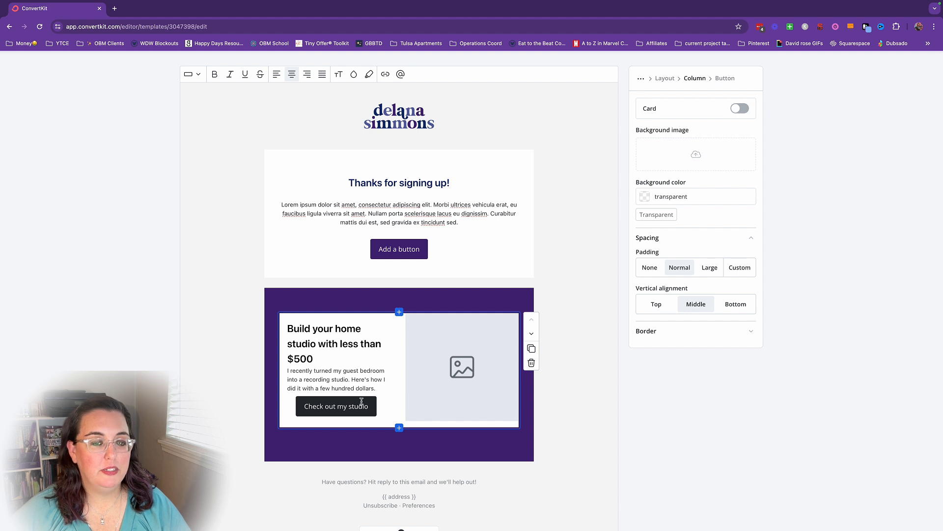
# - Try None as the padding of the layout's text column, set it back to Normal, and open the column's border settings
pyautogui.click(352, 379)
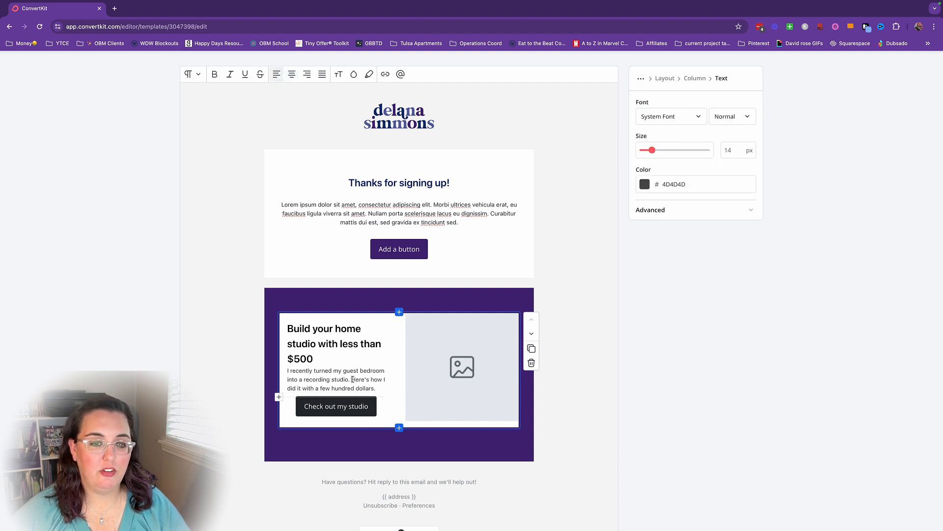
pyautogui.scroll(1, 352, 379)
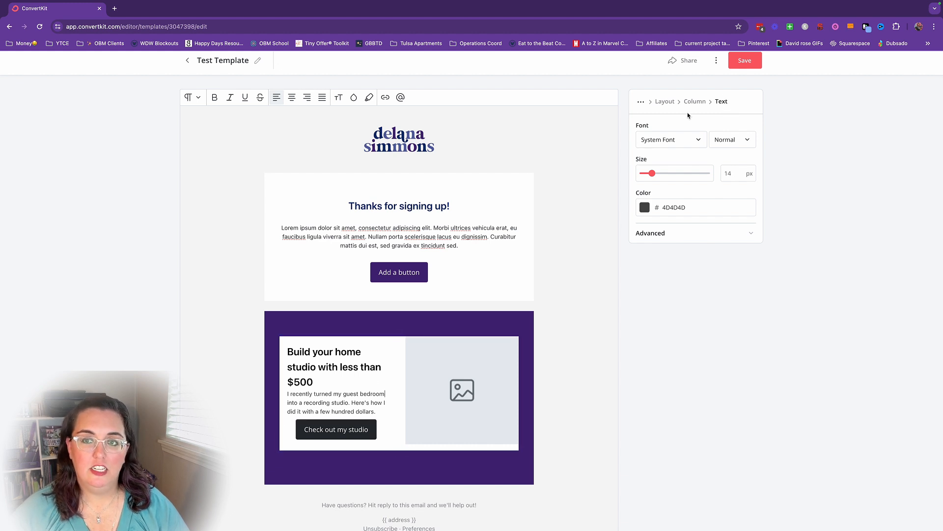
pyautogui.click(697, 104)
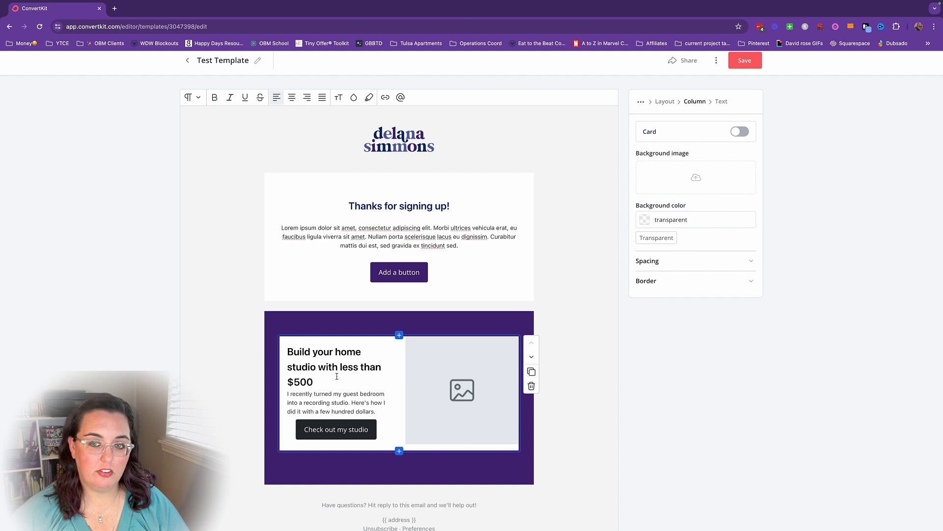
pyautogui.click(645, 264)
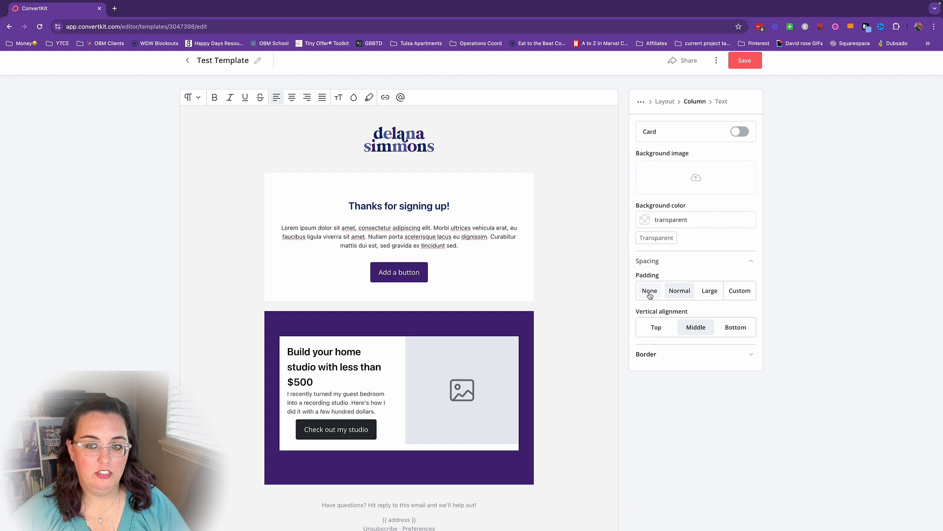
pyautogui.click(650, 293)
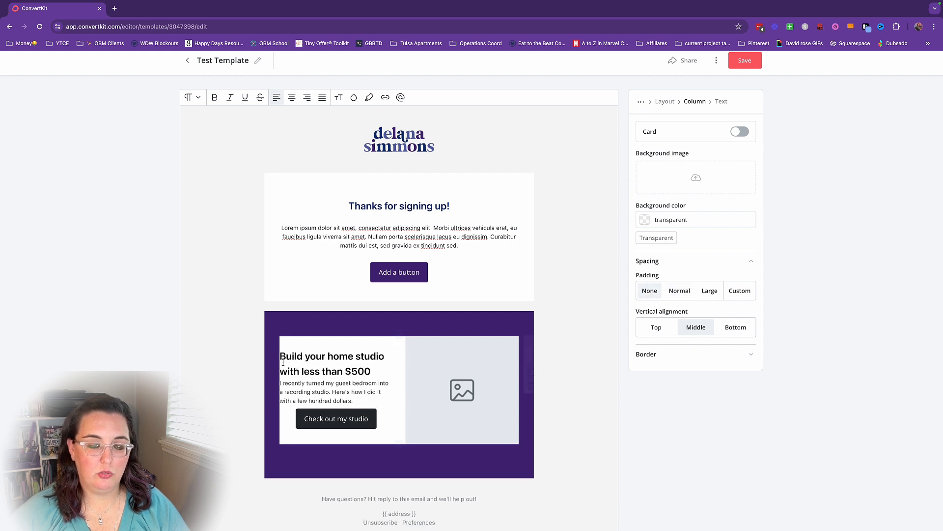
pyautogui.click(678, 290)
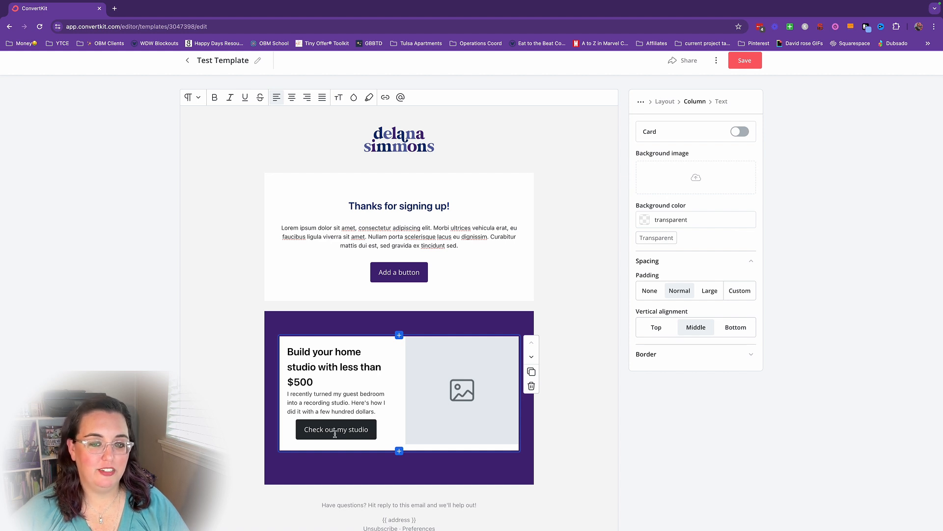
pyautogui.click(663, 360)
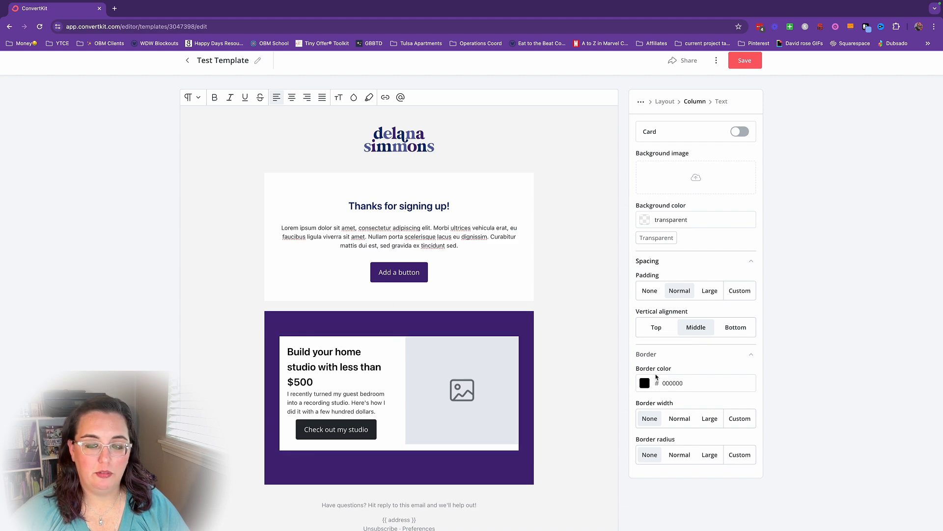
pyautogui.scroll(-1, 657, 376)
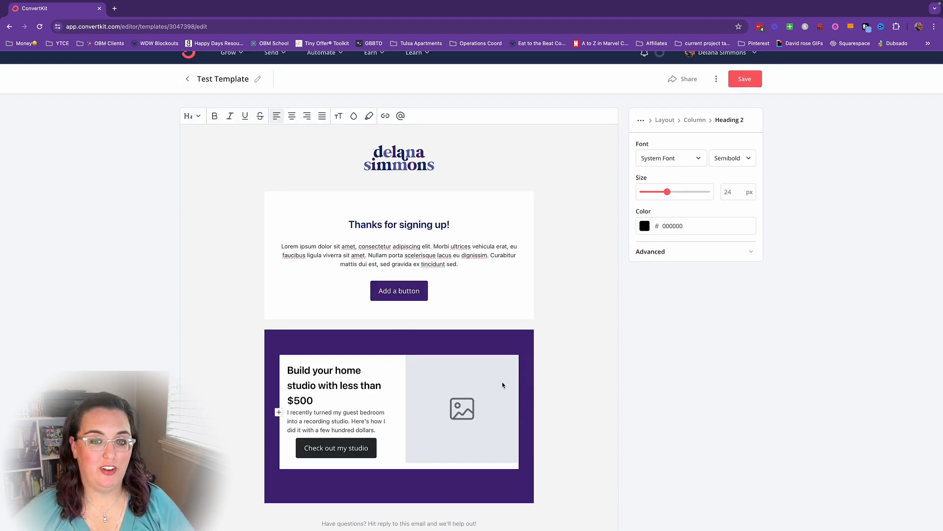
# - Set the background color of the layout's text column to the saved light blue 07ADD9
pyautogui.click(421, 424)
pyautogui.click(412, 419)
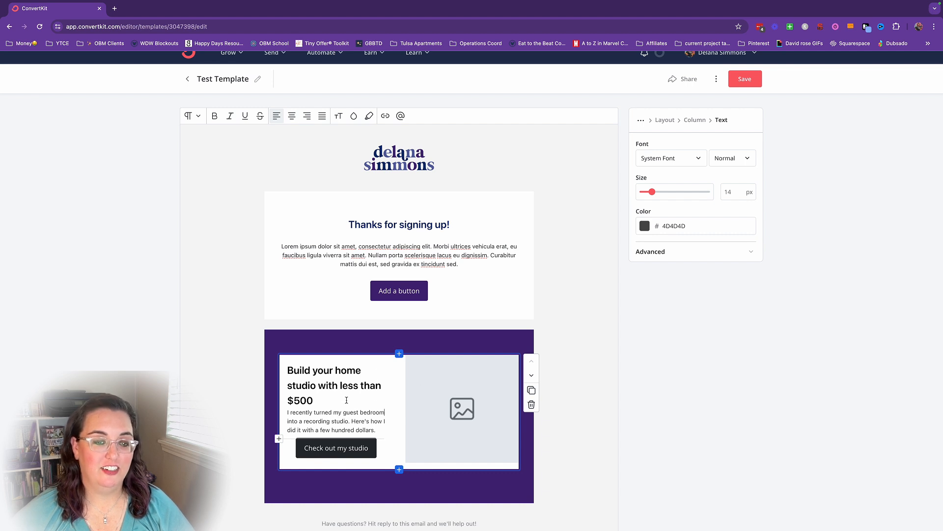
pyautogui.click(695, 122)
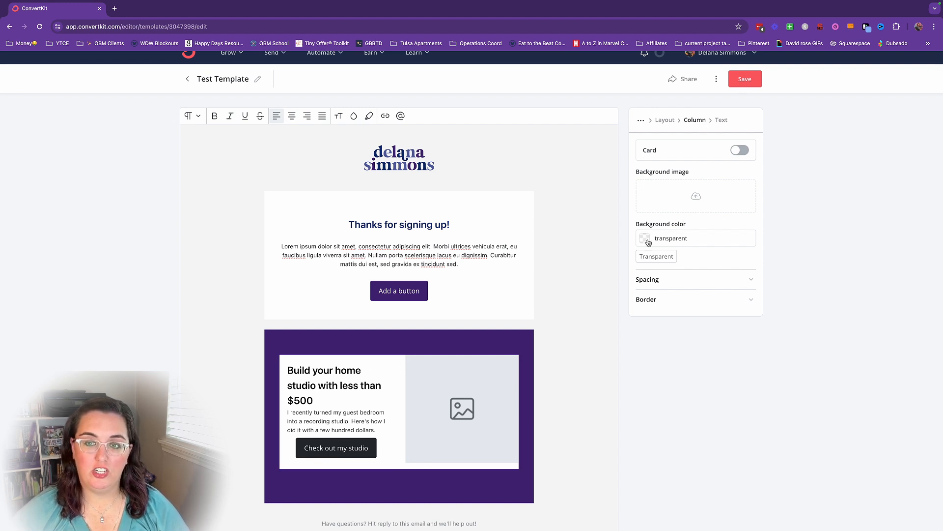
pyautogui.click(645, 239)
pyautogui.click(684, 351)
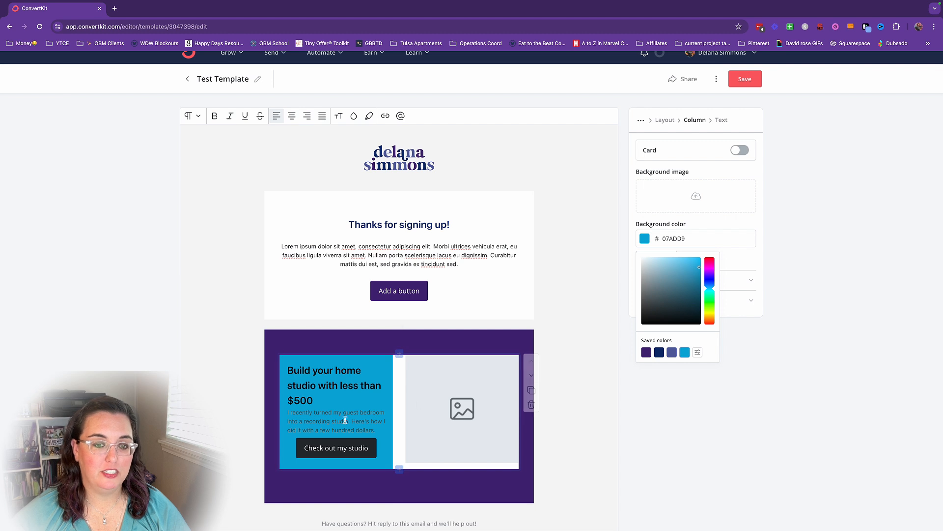
# - Delete the two-column layout and the purple section that contains it
pyautogui.click(414, 380)
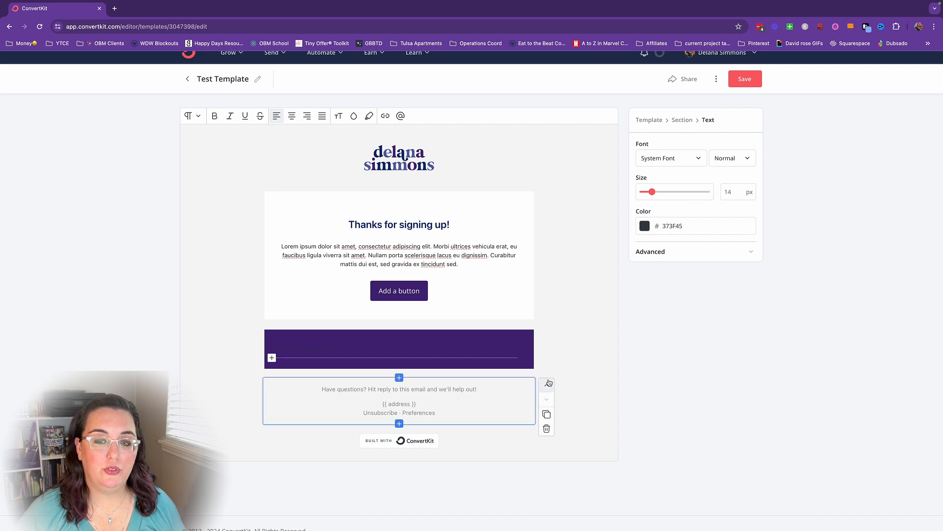
pyautogui.click(547, 379)
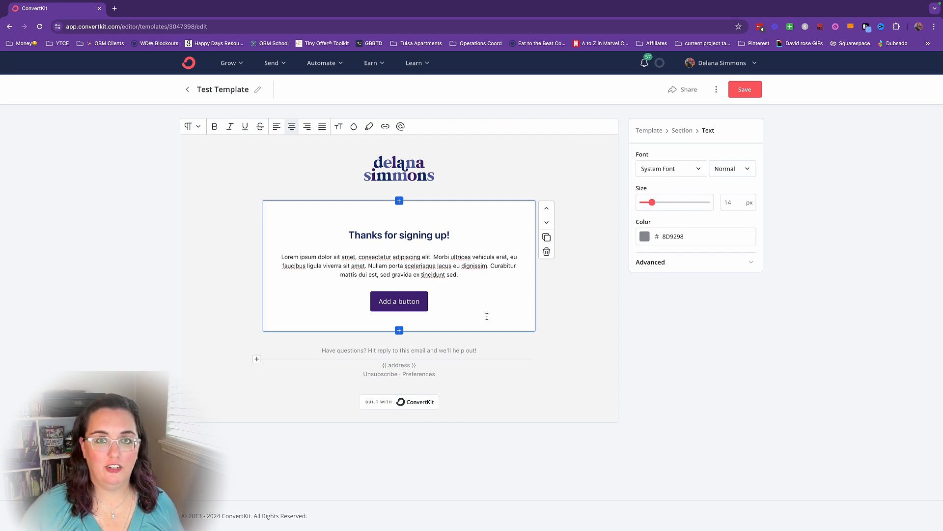
# - Delete the "Add a button" button from the white section
pyautogui.click(437, 298)
pyautogui.moveTo(467, 299); pyautogui.dragTo(331, 298)
pyautogui.scroll(-1, 334, 295)
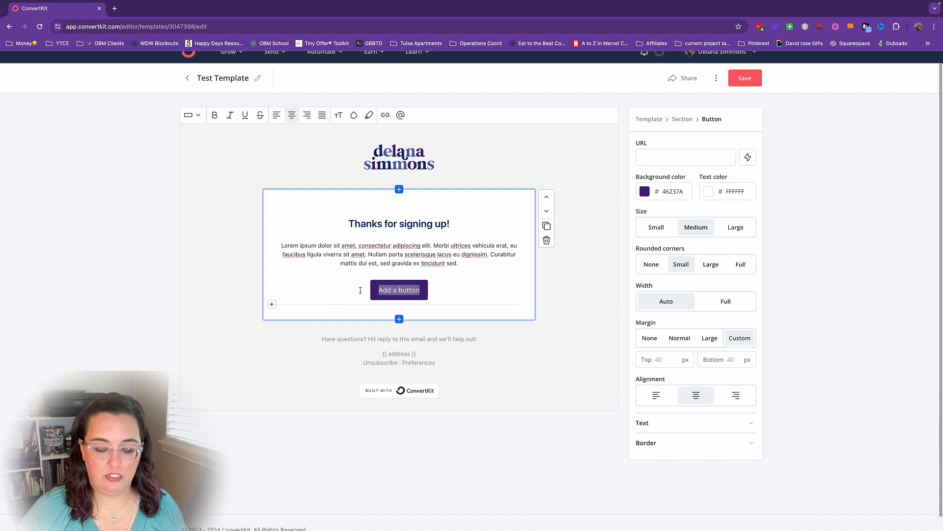
pyautogui.press('BackSpace')
# - Delete the placeholder paragraph and the "Thanks for signing up!" heading, leaving the white section empty
pyautogui.click(395, 275)
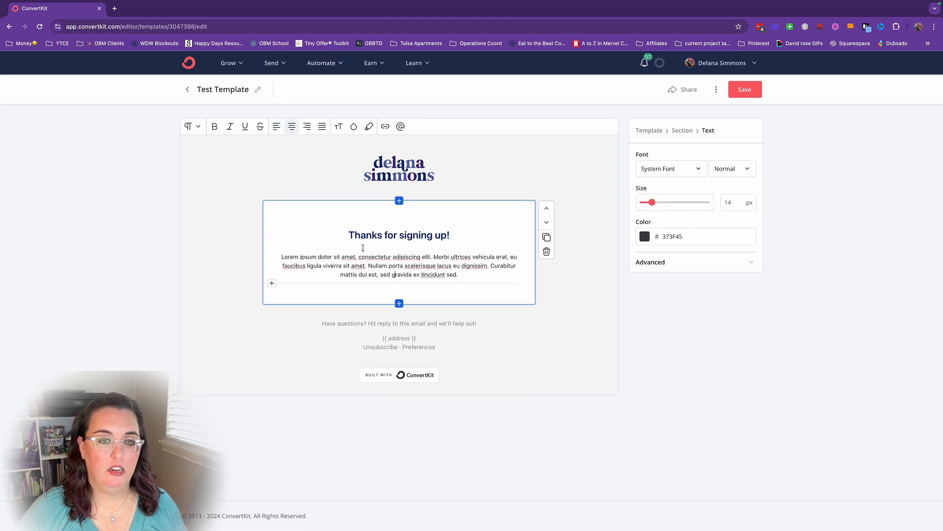
pyautogui.moveTo(350, 235); pyautogui.dragTo(460, 237)
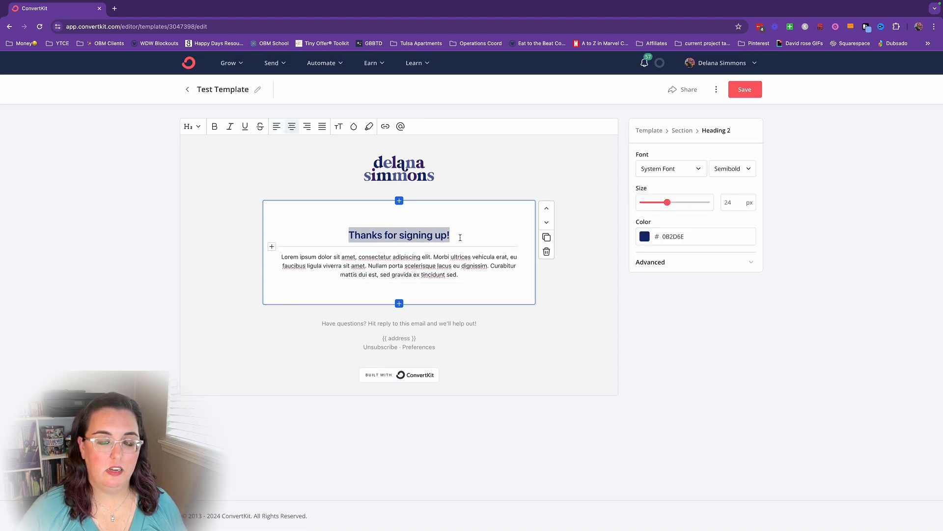
pyautogui.click(466, 274)
pyautogui.moveTo(452, 235); pyautogui.dragTo(331, 235)
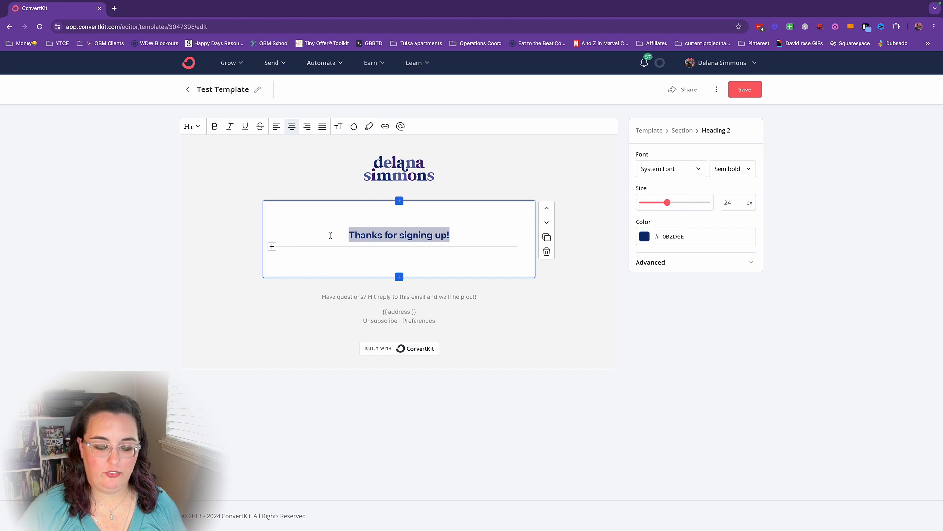
pyautogui.press('BackSpace')
pyautogui.press('BackSpace')
pyautogui.press('BackSpace')
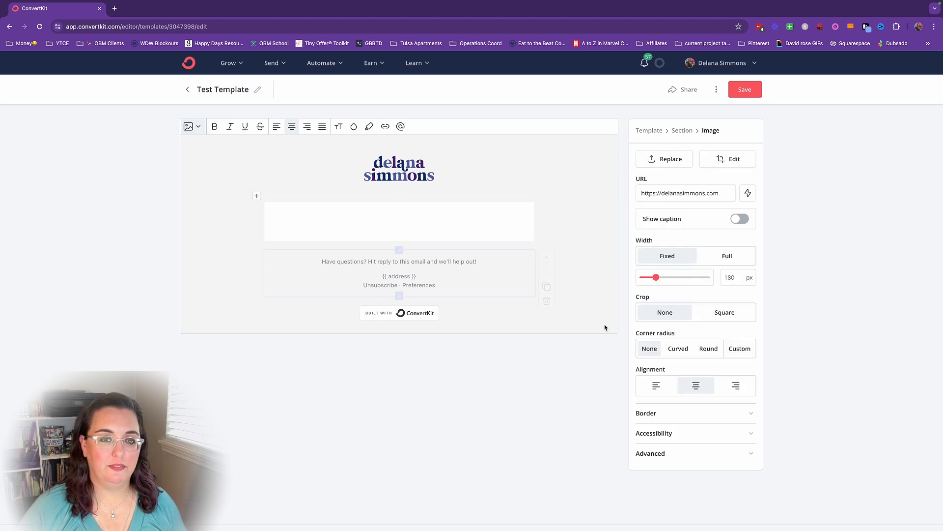
# - Turn off the "Built with ConvertKit" badge below the footer
pyautogui.click(569, 311)
pyautogui.click(466, 283)
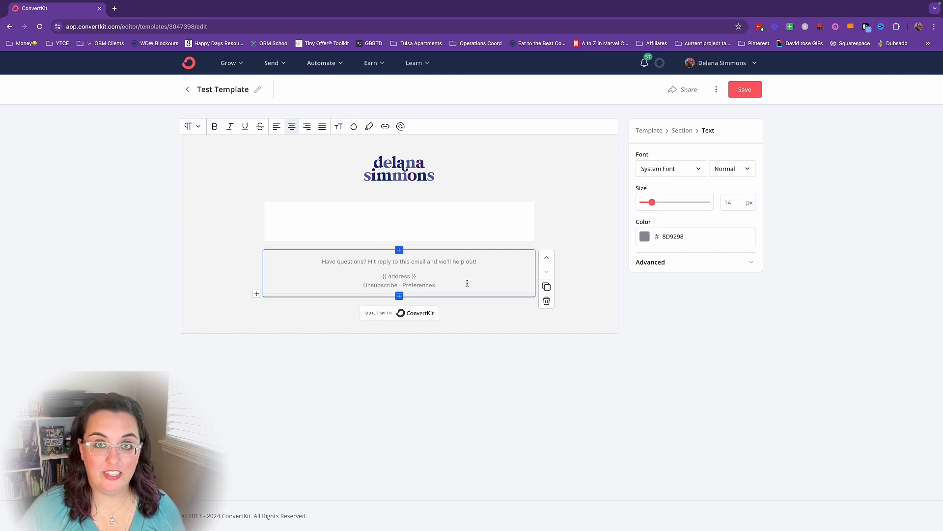
pyautogui.click(398, 317)
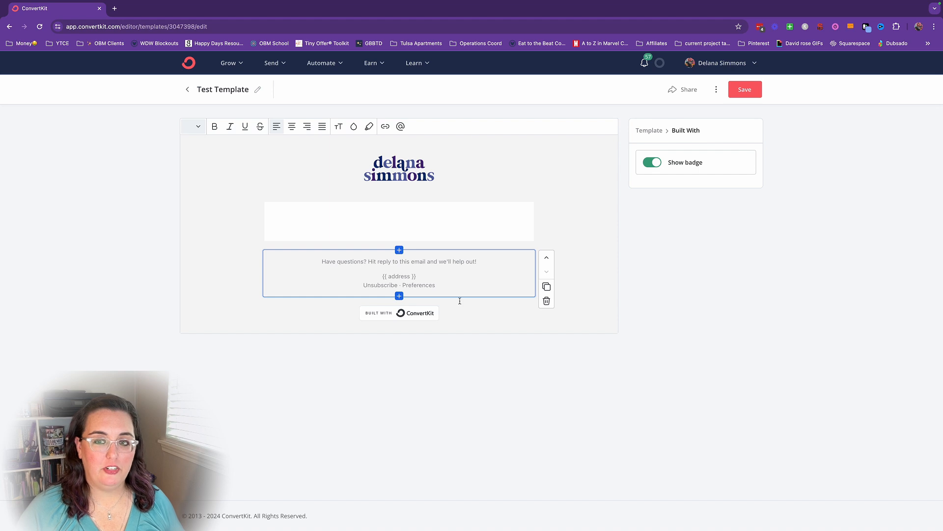
pyautogui.click(653, 163)
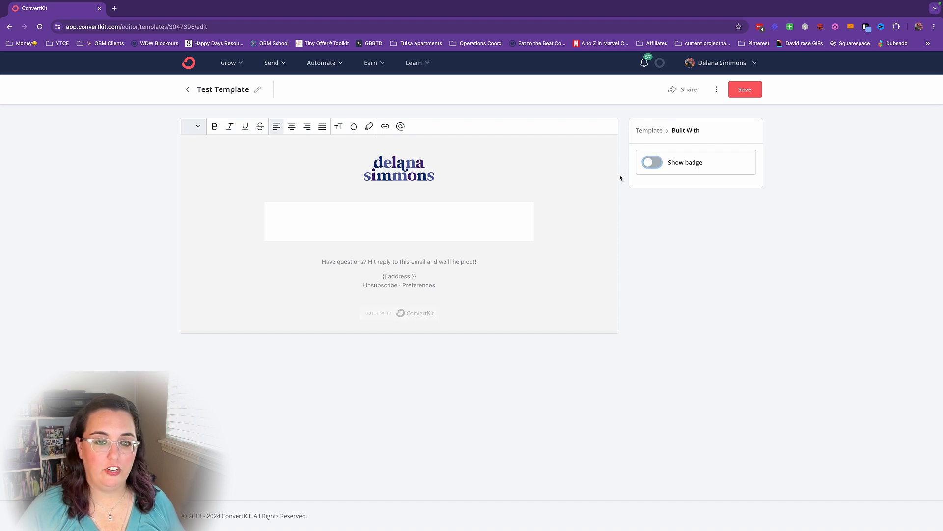
# - Delete the "Have questions? Hit reply to this email and we'll help out!" line from the footer
pyautogui.click(321, 263)
pyautogui.moveTo(322, 263); pyautogui.dragTo(476, 264)
pyautogui.press('BackSpace')
pyautogui.press('BackSpace')
pyautogui.click(454, 265)
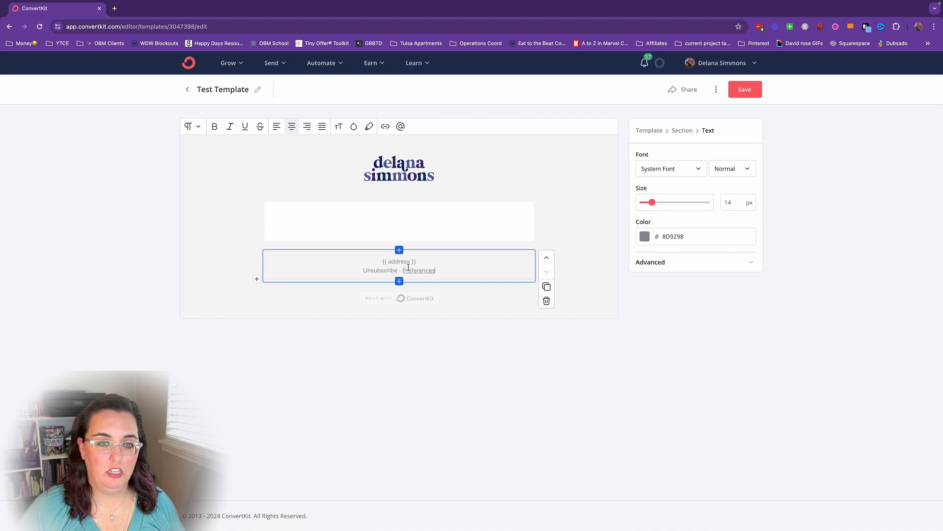
# - Insert an empty line above the {{ address }} line in the footer and save the template
pyautogui.click(378, 272)
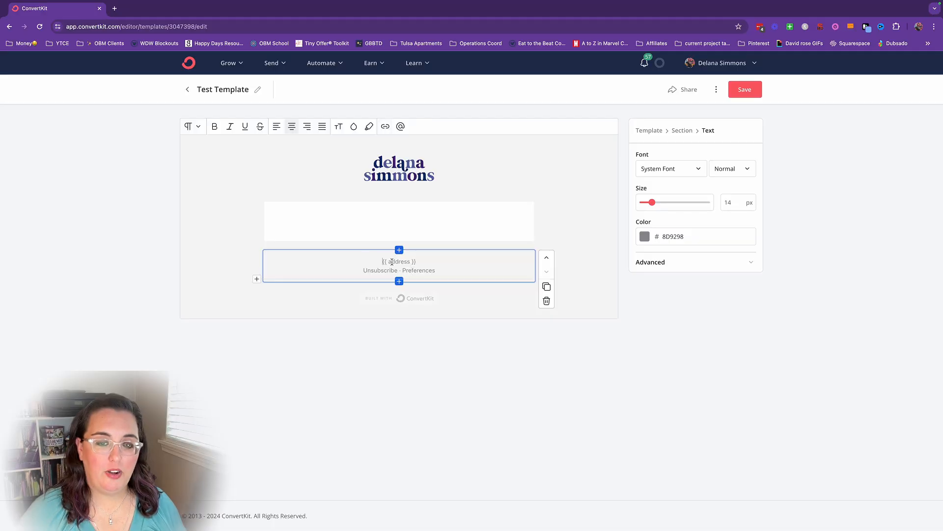
pyautogui.press('Return')
pyautogui.press('Up')
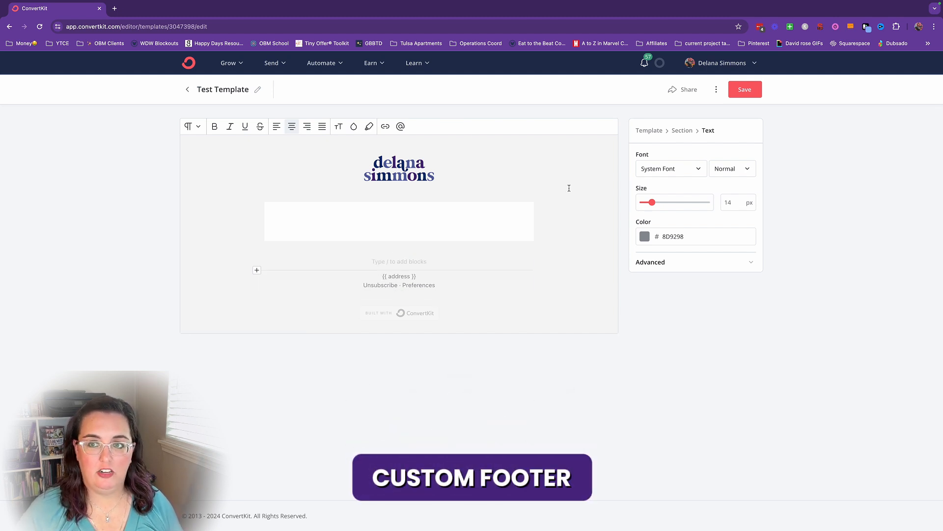
pyautogui.click(745, 88)
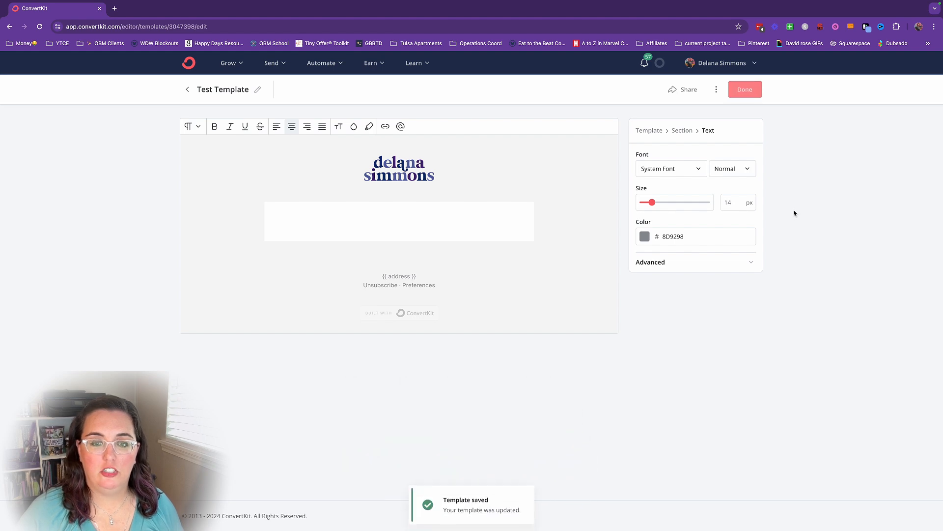
# - Leave Test Template, open the YouTube Video template and look over its content from the header to the signature
pyautogui.click(186, 91)
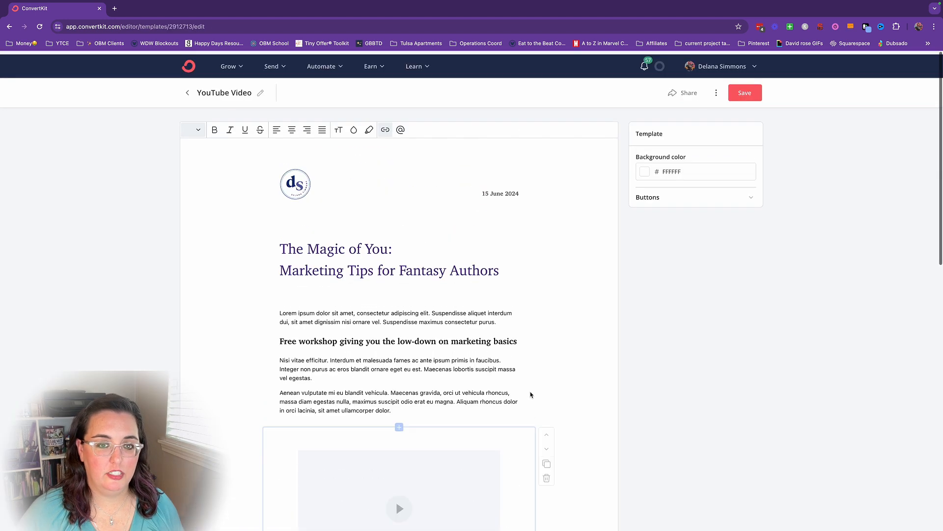
pyautogui.scroll(-1, 531, 395)
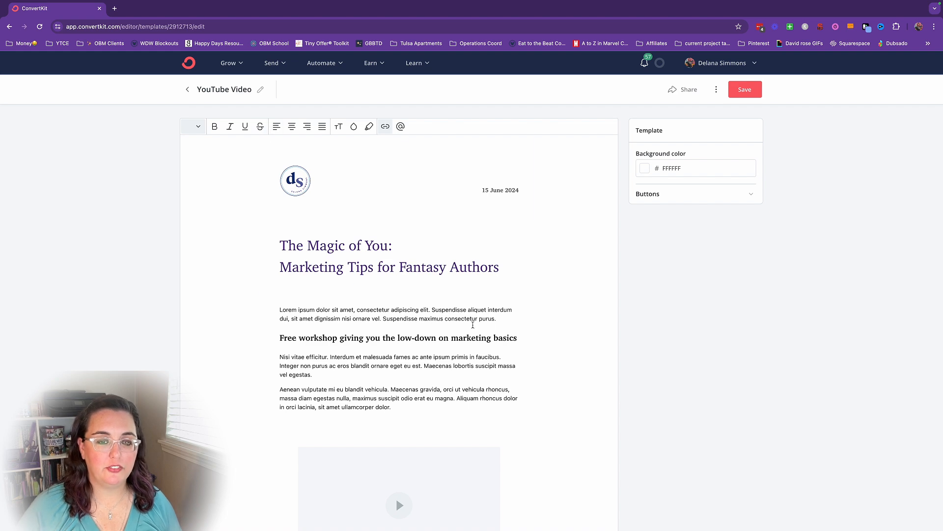
pyautogui.scroll(-2, 549, 359)
pyautogui.scroll(2, 549, 359)
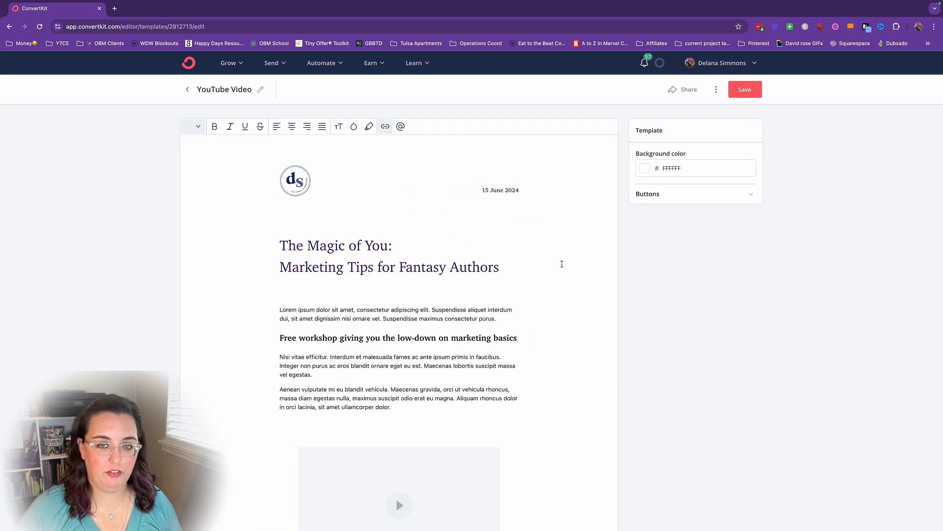
pyautogui.scroll(-9, 531, 472)
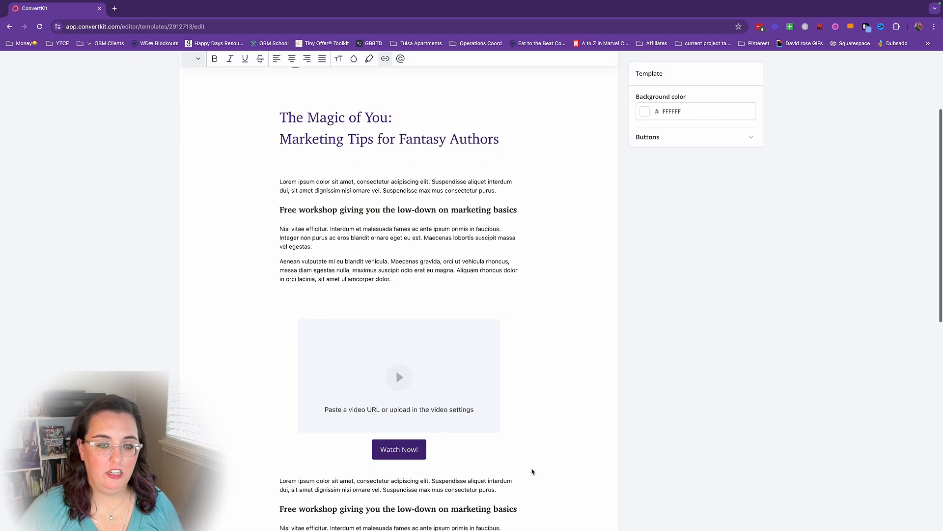
pyautogui.scroll(8, 535, 468)
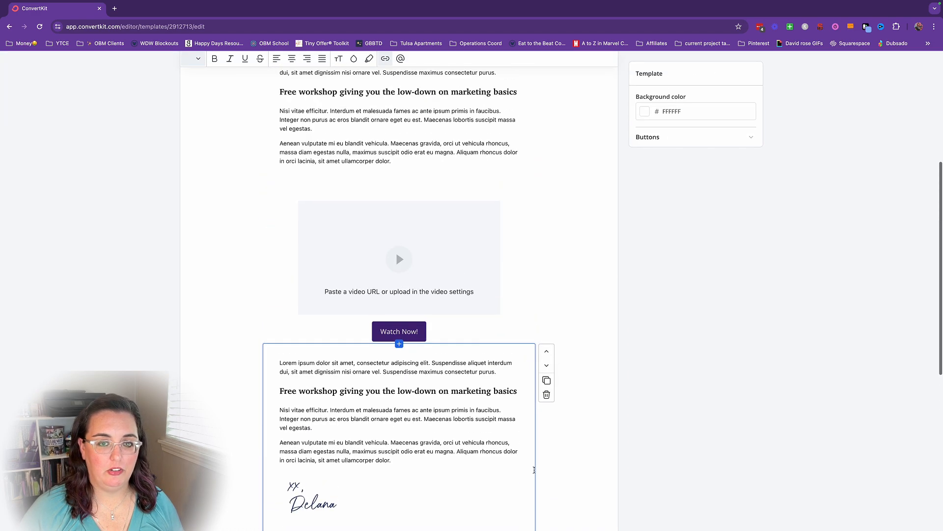
pyautogui.scroll(-1, 508, 334)
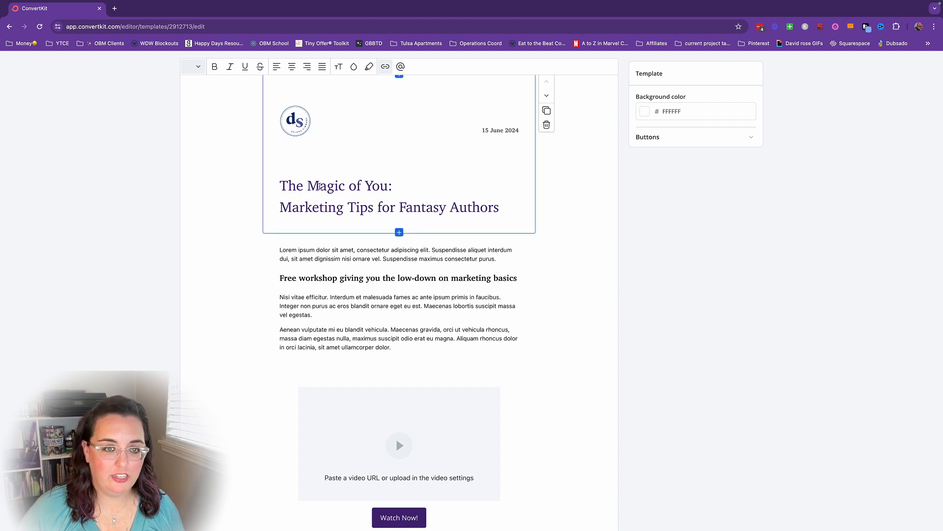
# - Examine the YouTube Video template's title, body text section and video block settings
pyautogui.moveTo(308, 186); pyautogui.dragTo(366, 207)
pyautogui.click(400, 208)
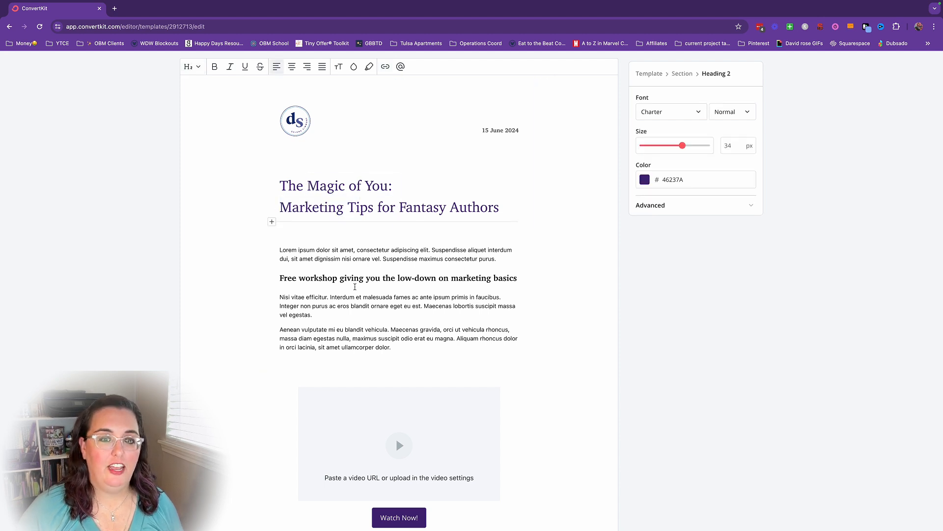
pyautogui.click(292, 250)
pyautogui.moveTo(292, 250); pyautogui.dragTo(438, 337)
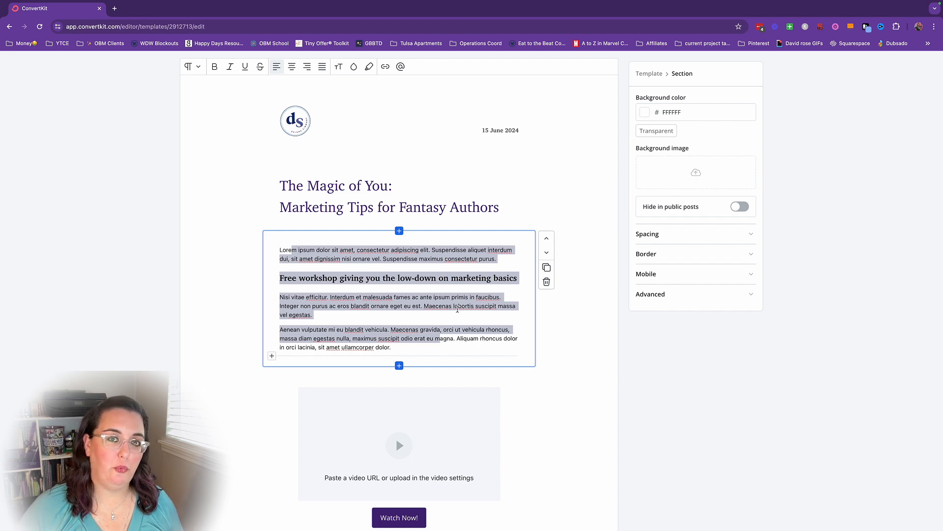
pyautogui.scroll(-2, 458, 309)
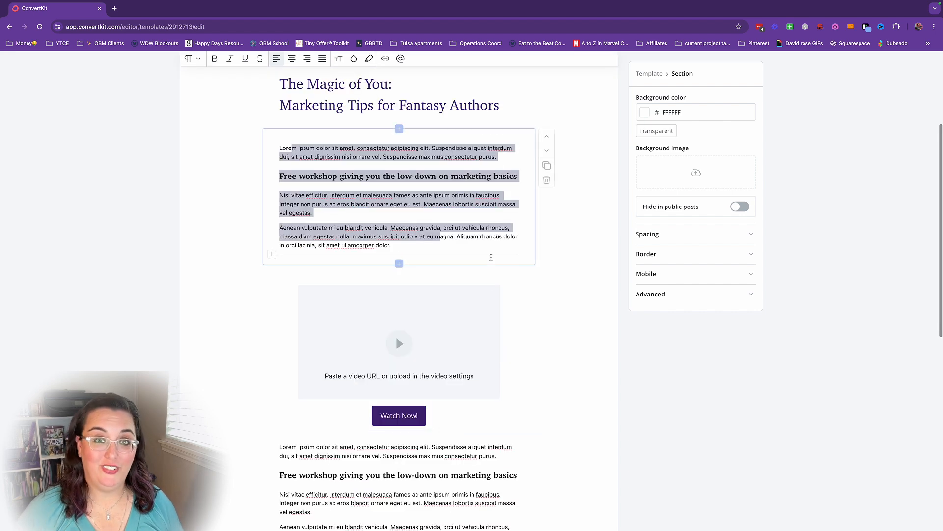
pyautogui.scroll(-2, 498, 257)
pyautogui.click(428, 275)
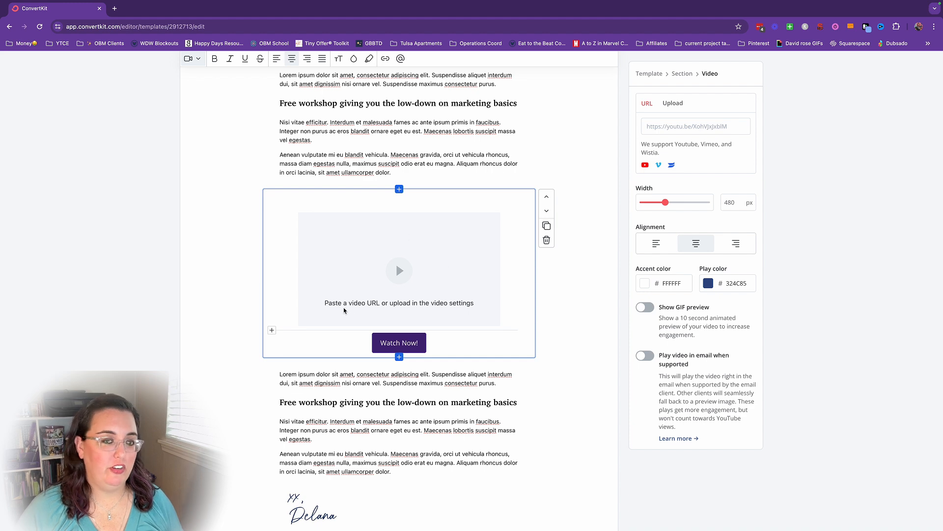
# - Examine the YouTube Video template's Watch Now! button settings and the text section below the video
pyautogui.scroll(-2, 437, 280)
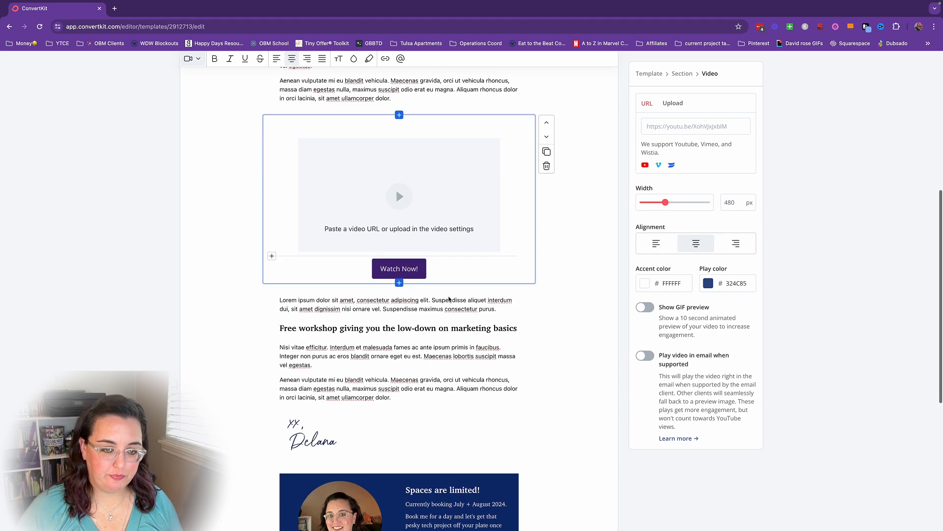
pyautogui.click(400, 268)
pyautogui.scroll(-1, 282, 280)
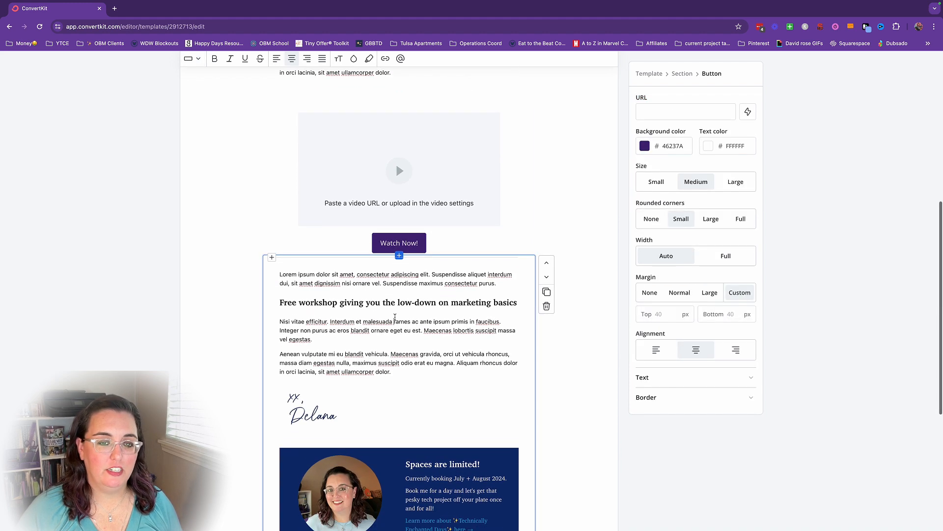
pyautogui.click(282, 277)
pyautogui.moveTo(279, 275); pyautogui.dragTo(392, 372)
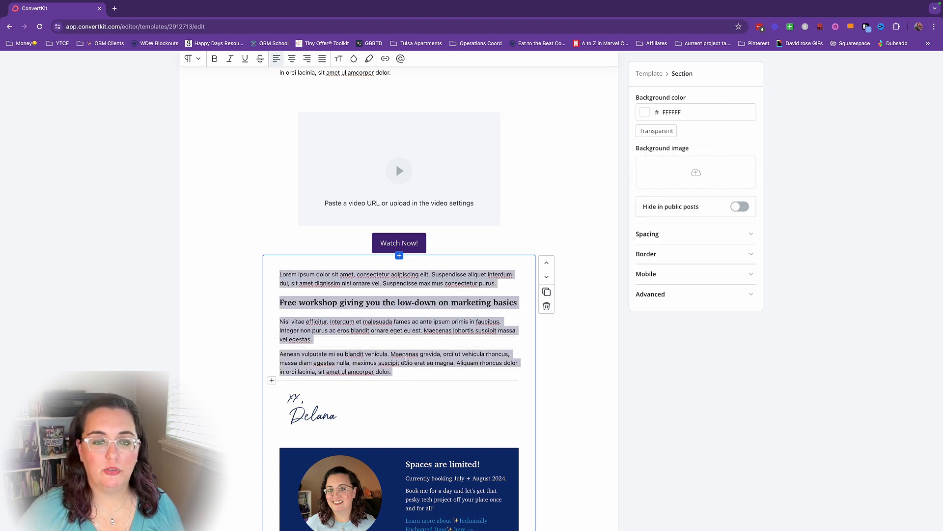
pyautogui.click(405, 360)
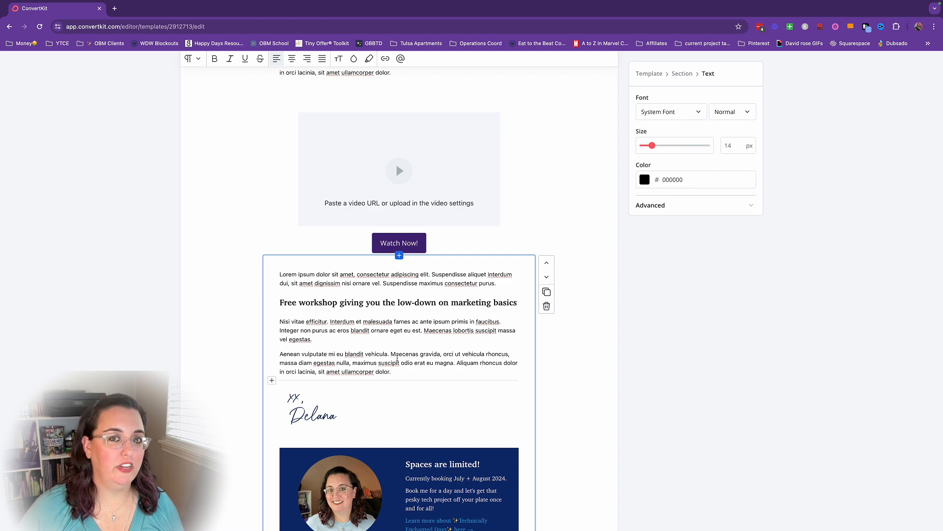
# - Examine the YouTube Video template's "Spaces are limited!" banner and the introduction paragraph in its footer
pyautogui.scroll(-5, 391, 360)
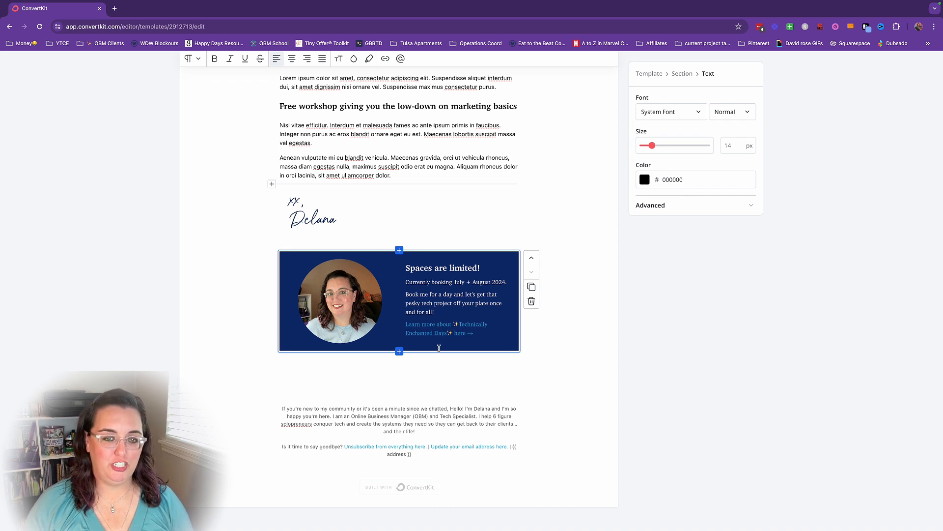
pyautogui.click(515, 357)
pyautogui.click(465, 260)
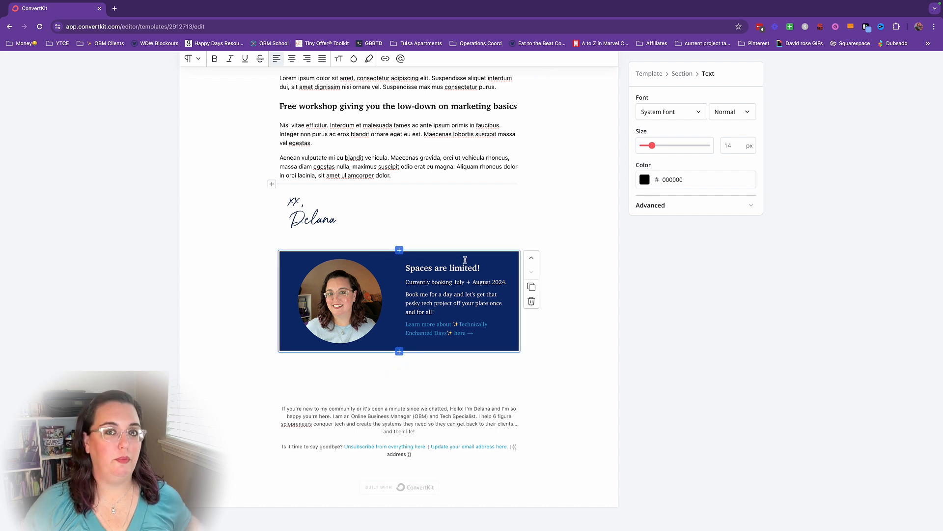
pyautogui.scroll(-2, 452, 319)
pyautogui.click(444, 368)
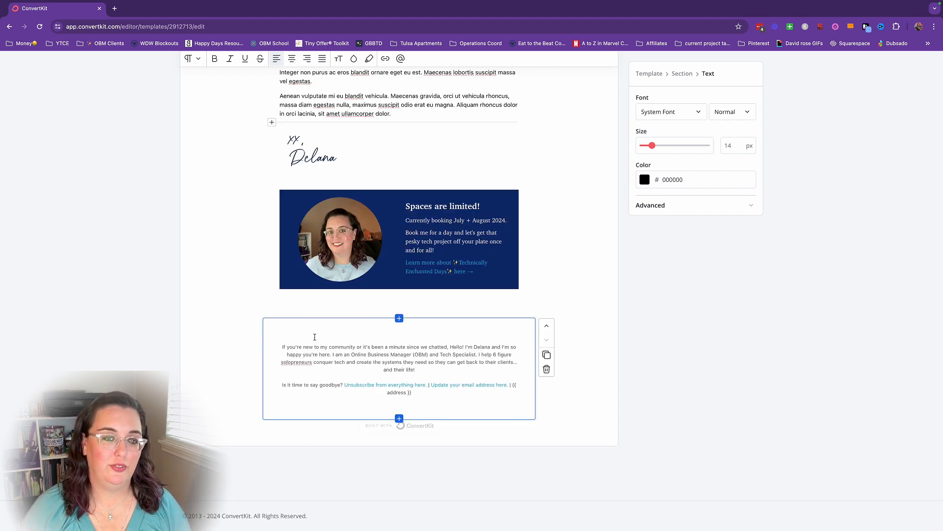
pyautogui.moveTo(281, 346); pyautogui.dragTo(474, 371)
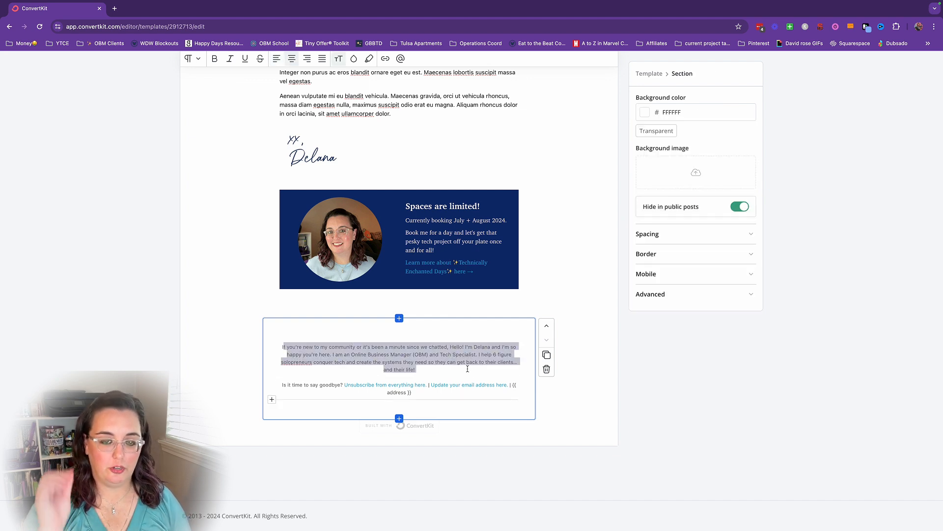
pyautogui.click(467, 368)
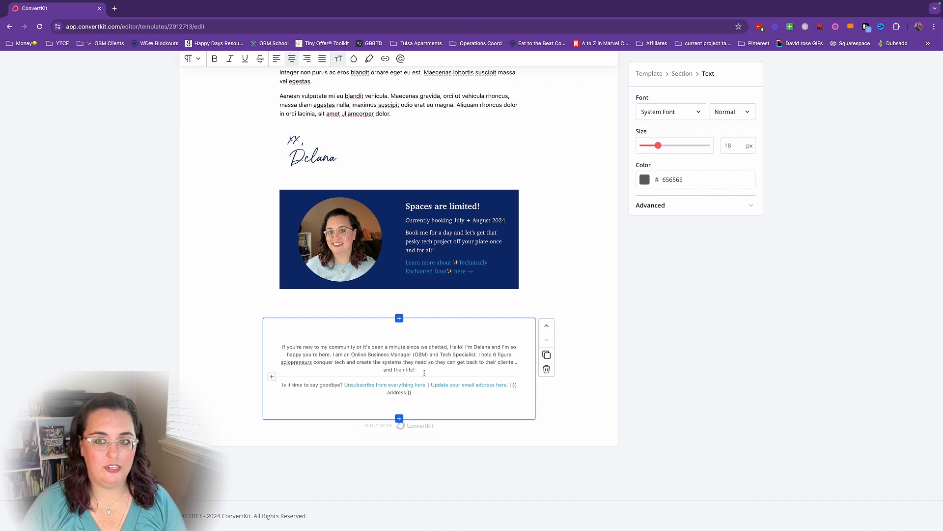
pyautogui.scroll(10, 424, 374)
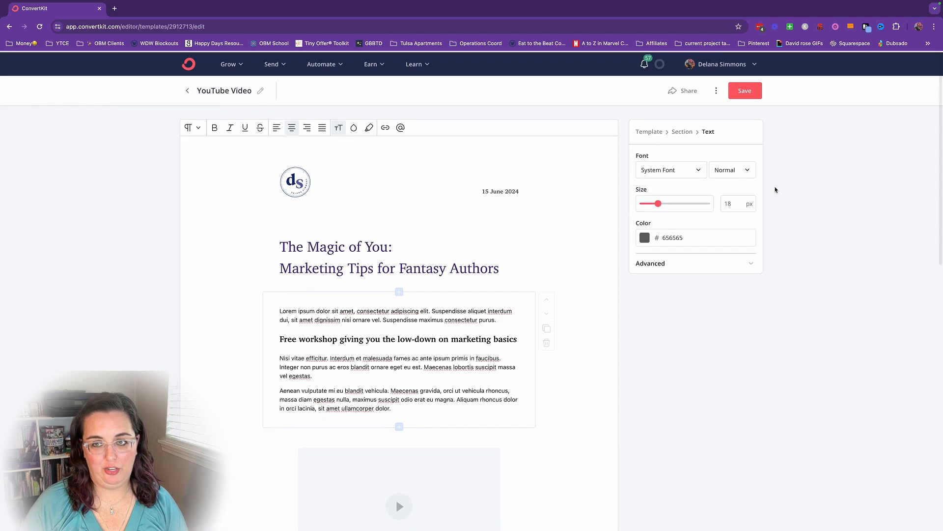
# - Leave the YouTube Video template, open Main Template and look through its HTML down to the footer code
pyautogui.click(187, 89)
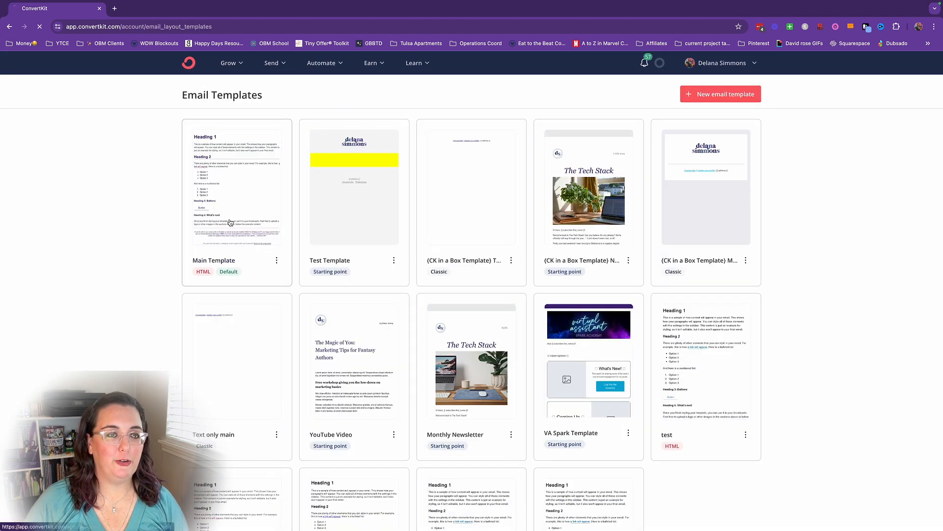
pyautogui.click(234, 215)
pyautogui.scroll(-15, 479, 338)
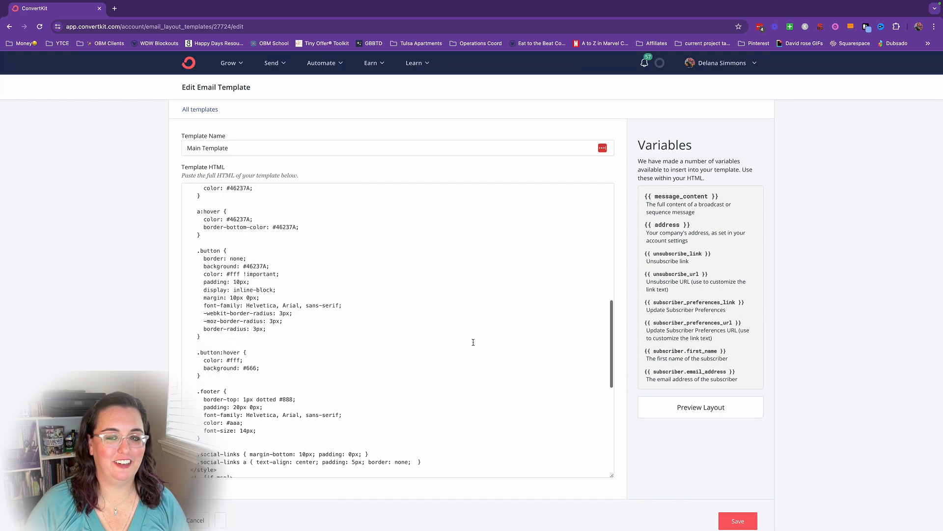
pyautogui.scroll(-2, 473, 342)
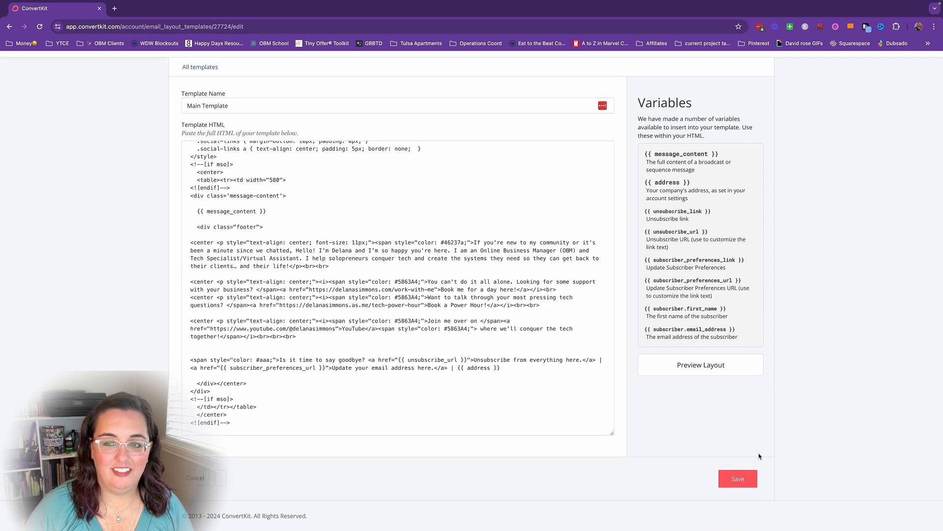
# - Preview the Main Template layout, read the introduction and booking lines in its footer, and close the preview
pyautogui.click(701, 366)
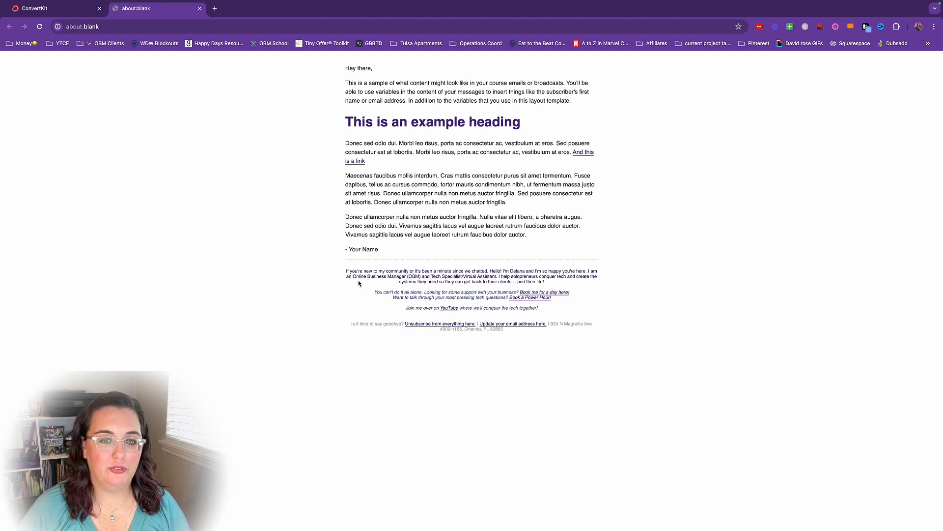
pyautogui.moveTo(350, 273); pyautogui.dragTo(546, 284)
pyautogui.click(537, 281)
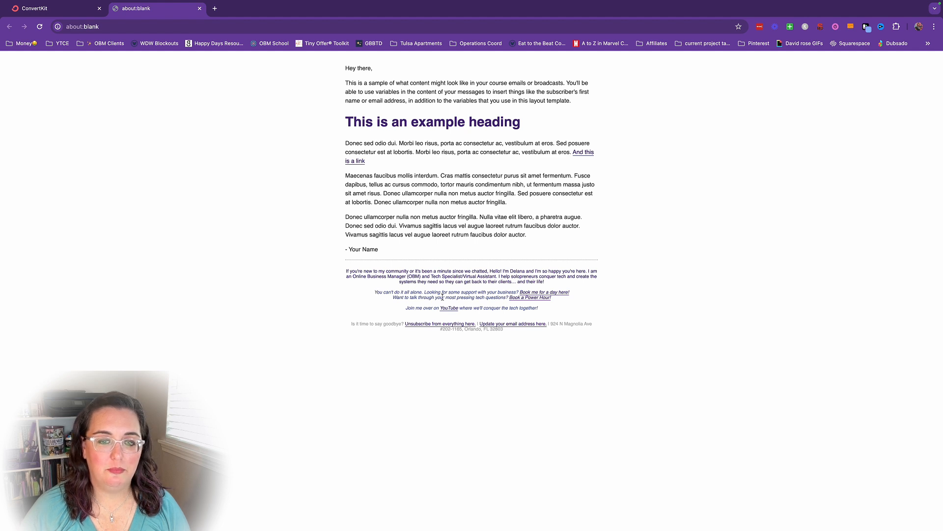
pyautogui.moveTo(374, 292); pyautogui.dragTo(557, 303)
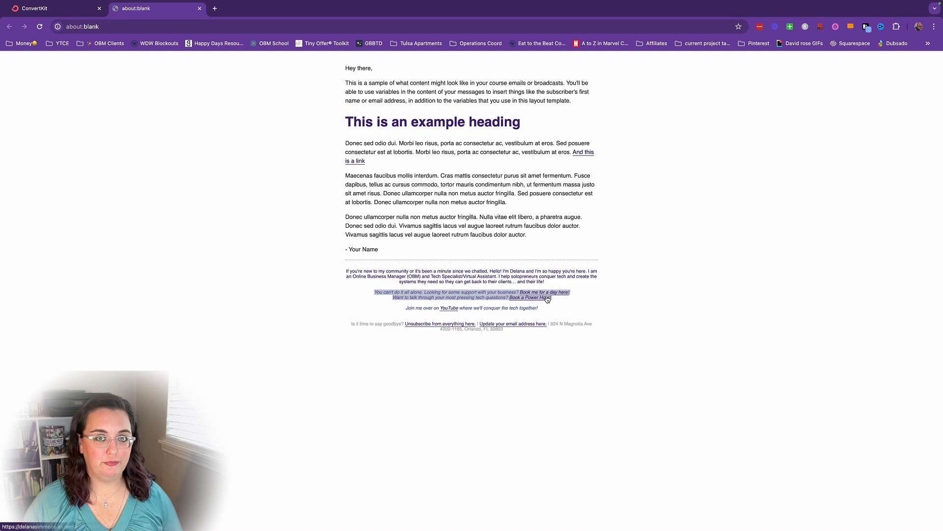
pyautogui.click(585, 300)
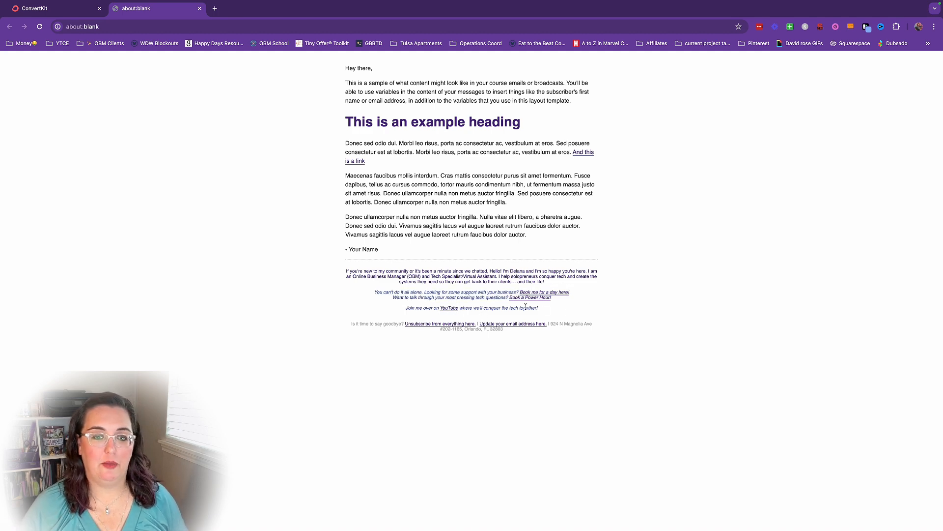
pyautogui.press('super+w')
# - Leave Main Template for the Broadcasts list and create a new broadcast
pyautogui.scroll(3, 393, 285)
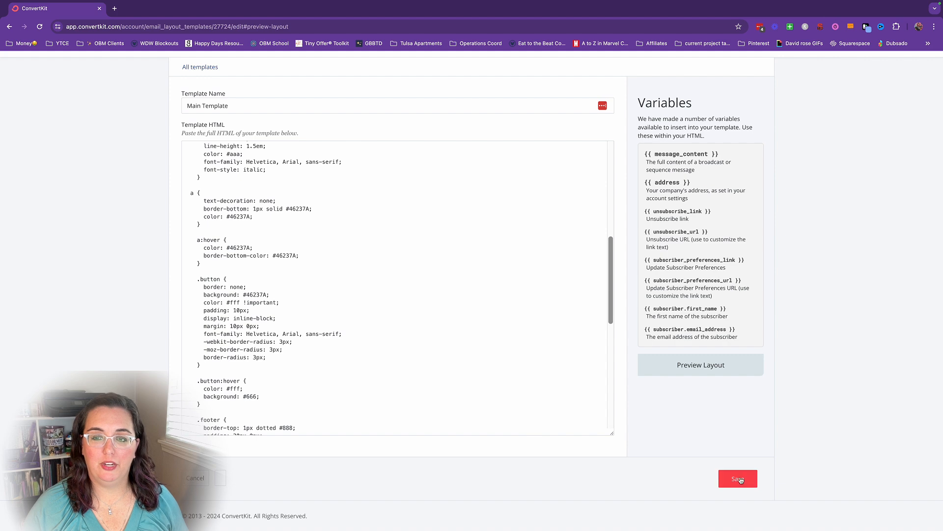
pyautogui.scroll(1, 352, 207)
pyautogui.scroll(10, 352, 208)
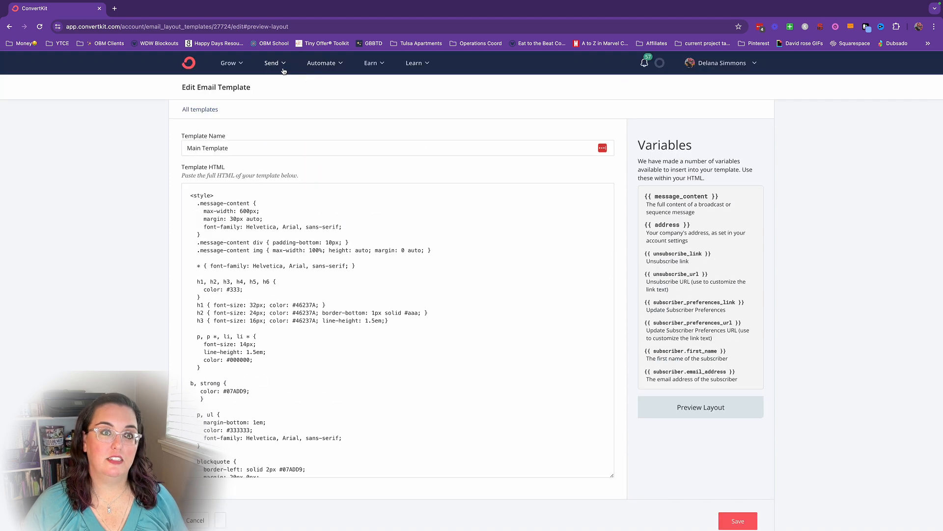
pyautogui.moveTo(271, 63)
pyautogui.click(527, 161)
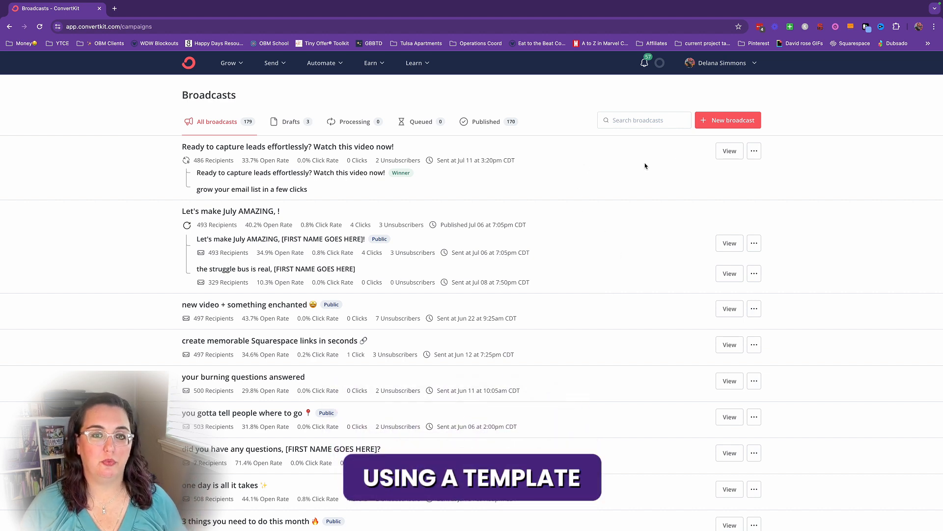
pyautogui.click(726, 124)
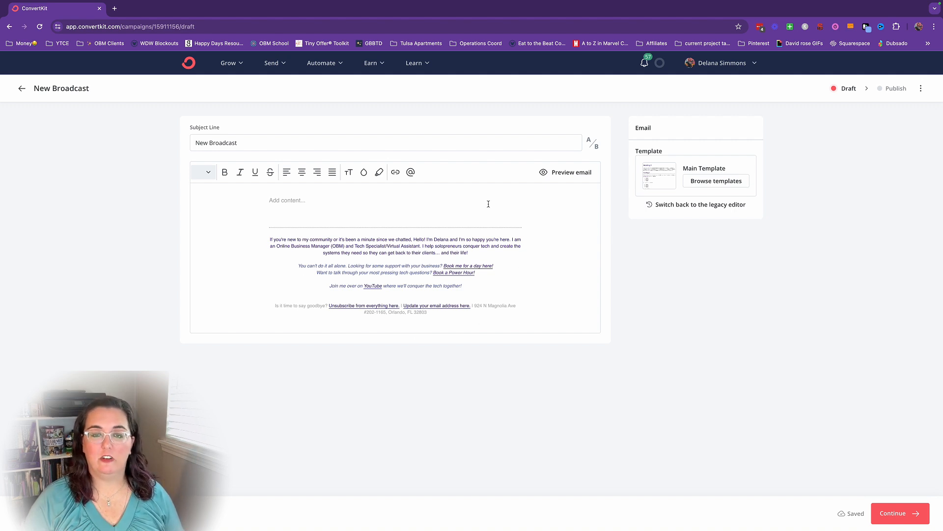
# - Switch the new broadcast to Test Template, replacing its existing content
pyautogui.click(714, 180)
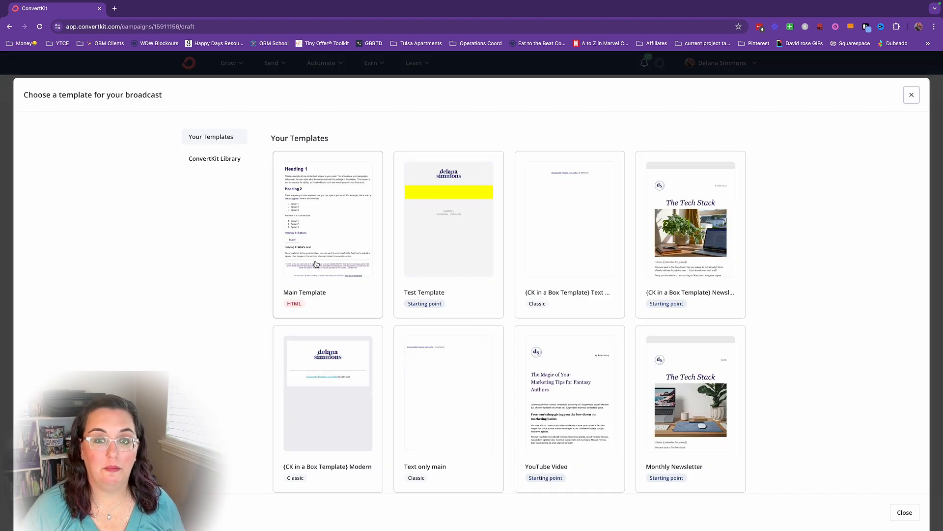
pyautogui.click(457, 246)
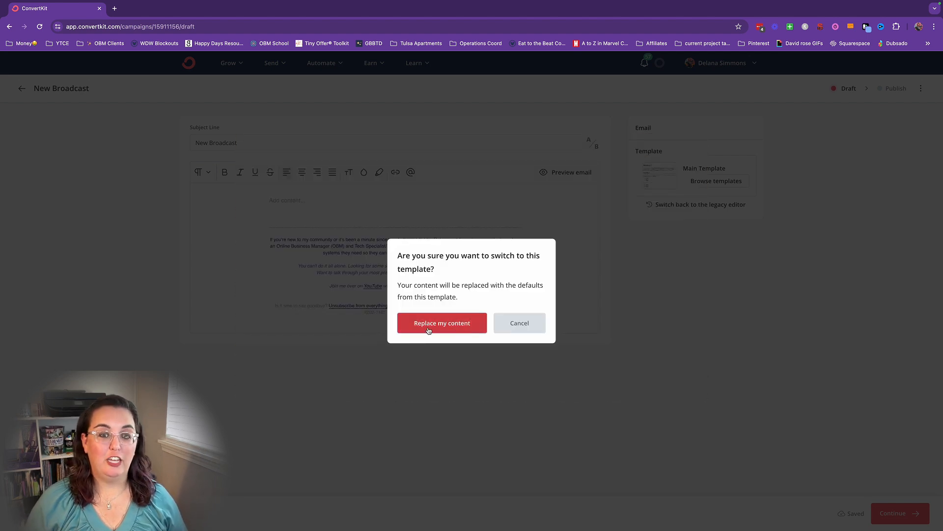
pyautogui.click(434, 328)
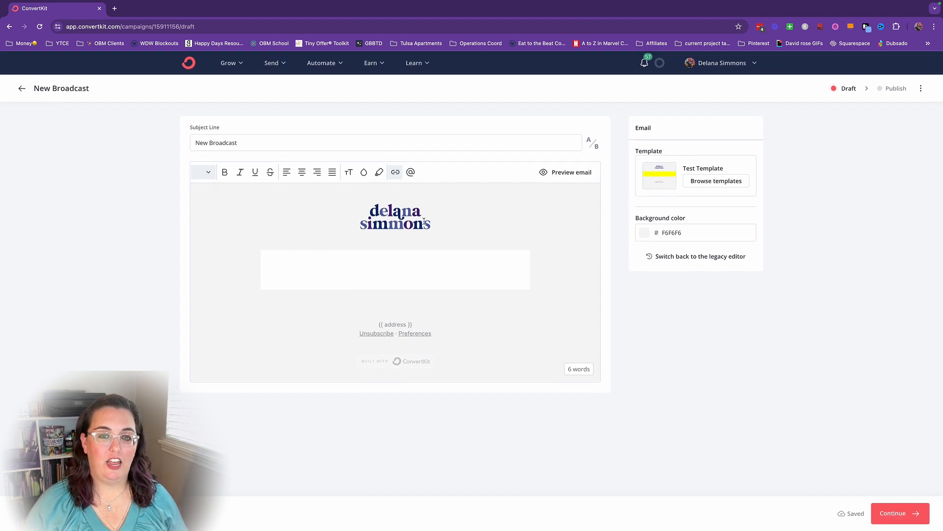
# - Examine the broadcast's logo header, empty content section, footer and Built With badge settings
pyautogui.moveTo(383, 218)
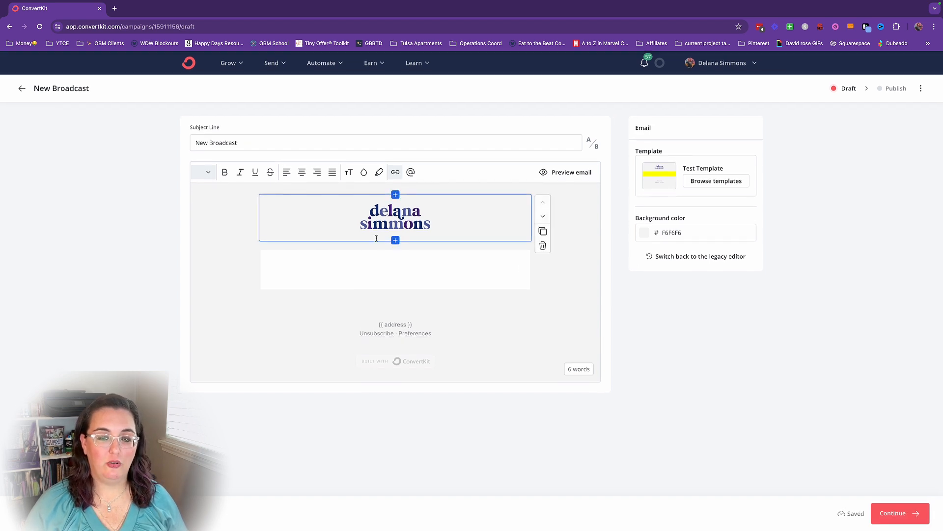
pyautogui.click(369, 270)
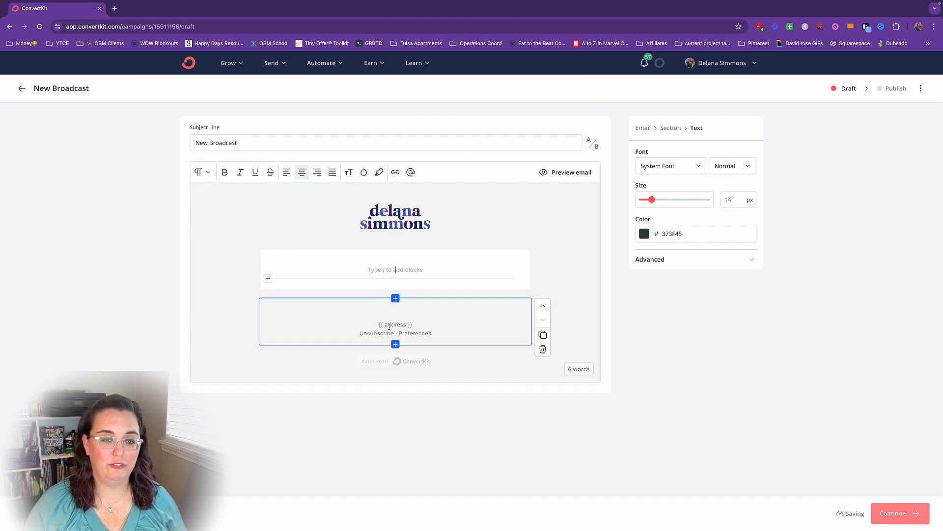
pyautogui.click(410, 309)
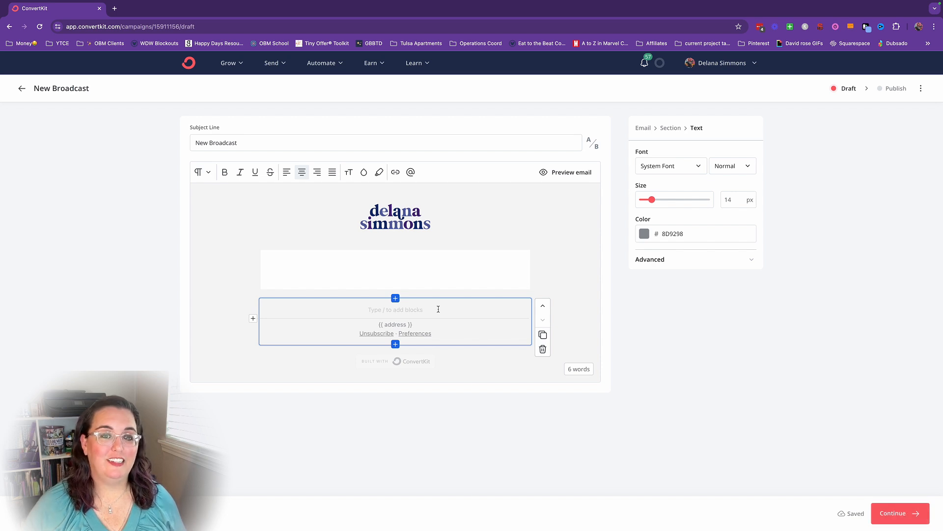
pyautogui.click(399, 362)
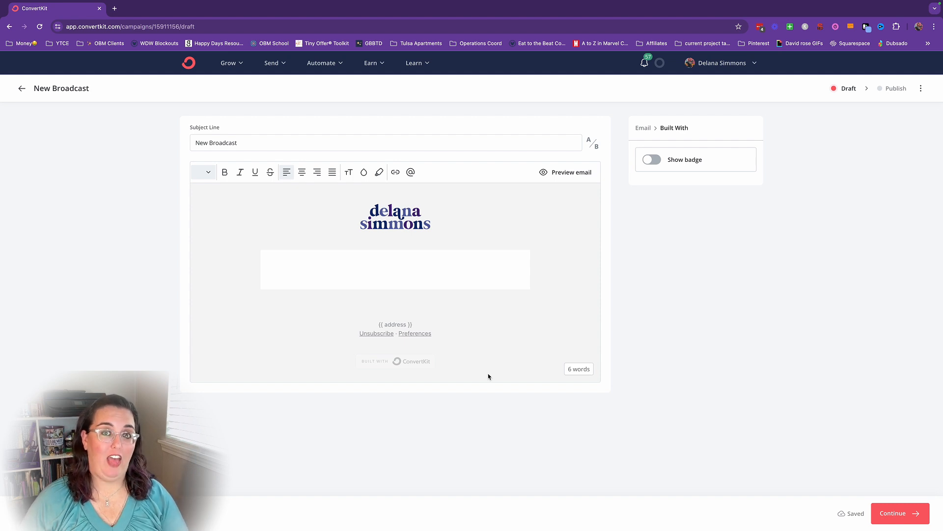
# - Add the line "You can add that here." above {{ address }} in the broadcast's footer
pyautogui.click(387, 312)
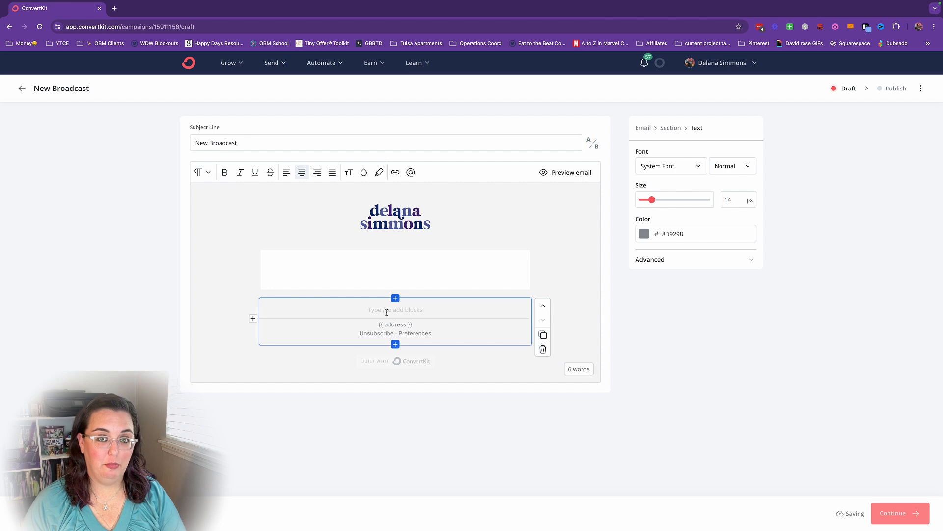
pyautogui.write('You can add that here.')
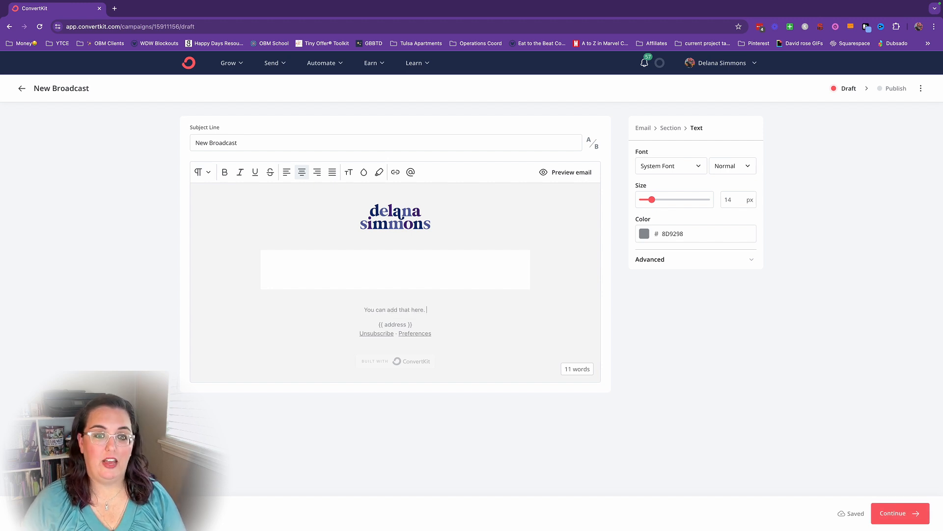
pyautogui.click(685, 344)
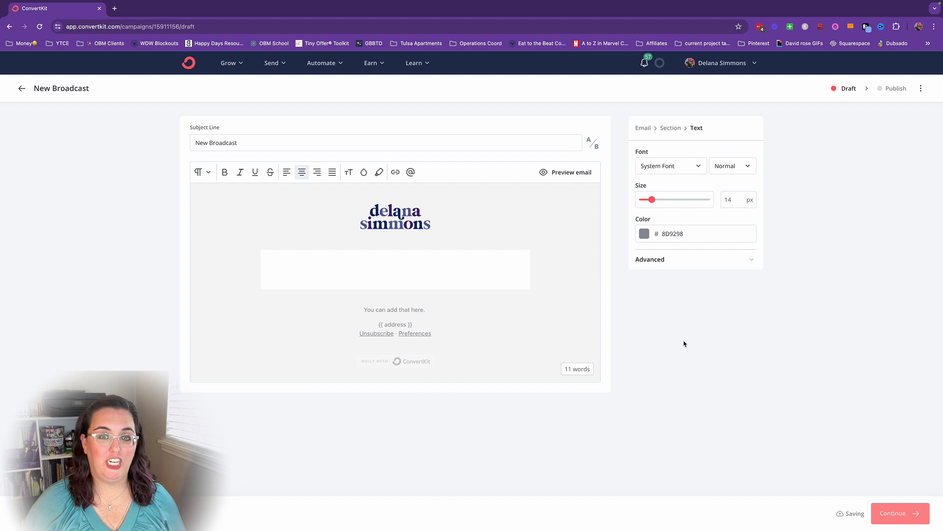
# - Delete the "You can add that here." line and its empty paragraph from the footer, and place the cursor in the content section
pyautogui.click(426, 310)
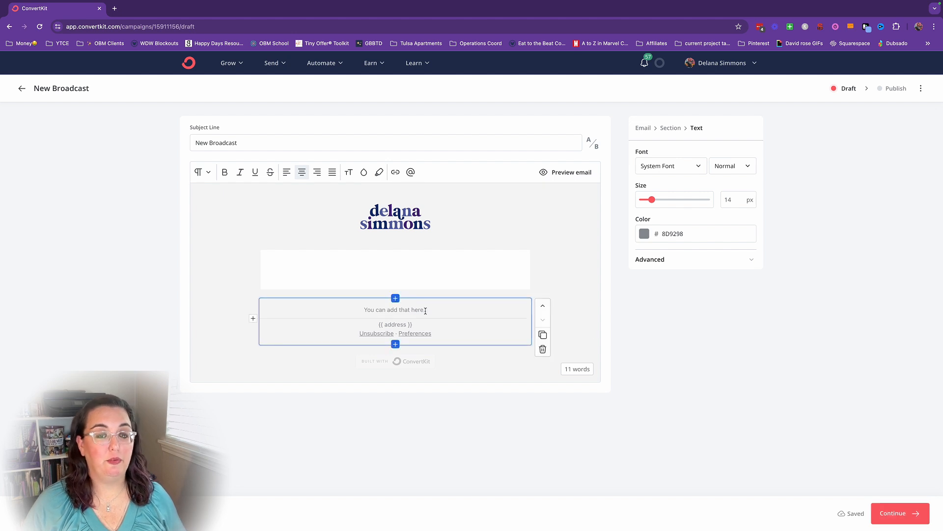
pyautogui.moveTo(365, 312); pyautogui.dragTo(440, 314)
pyautogui.press('BackSpace')
pyautogui.press('BackSpace')
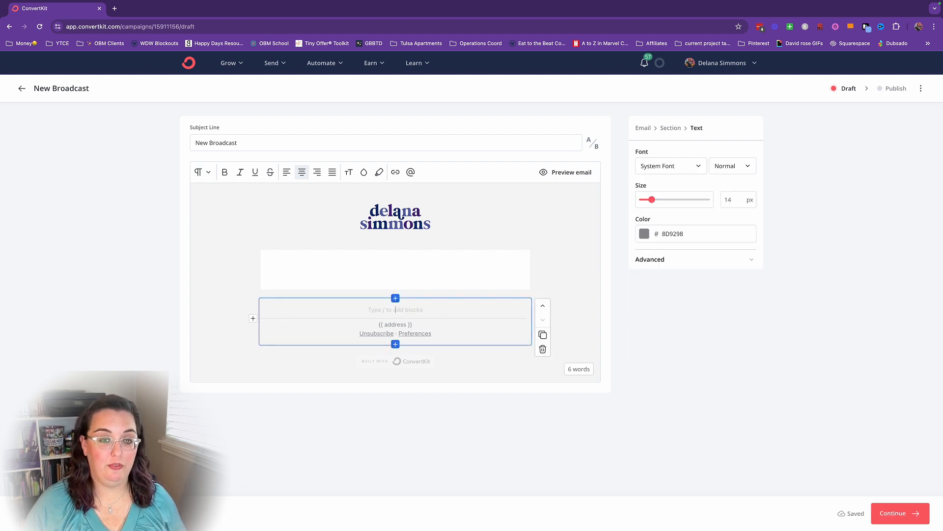
pyautogui.click(679, 359)
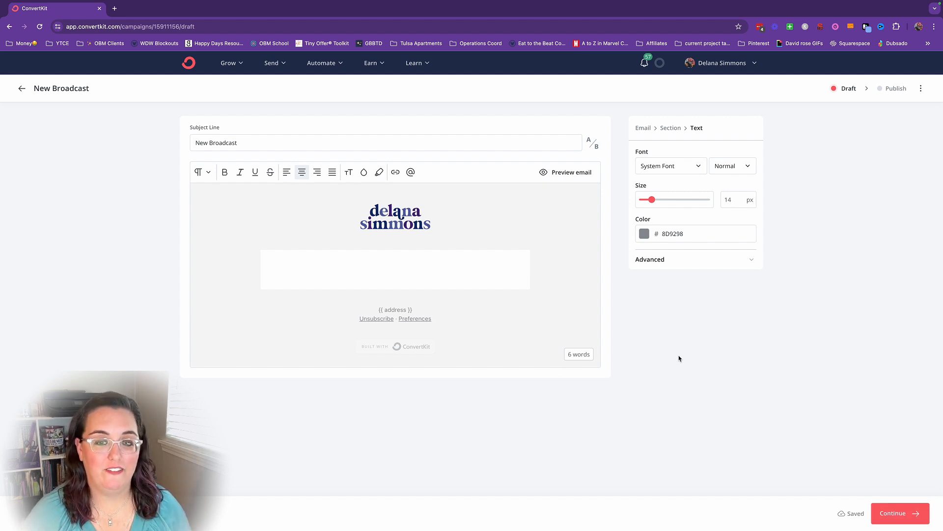
pyautogui.click(523, 285)
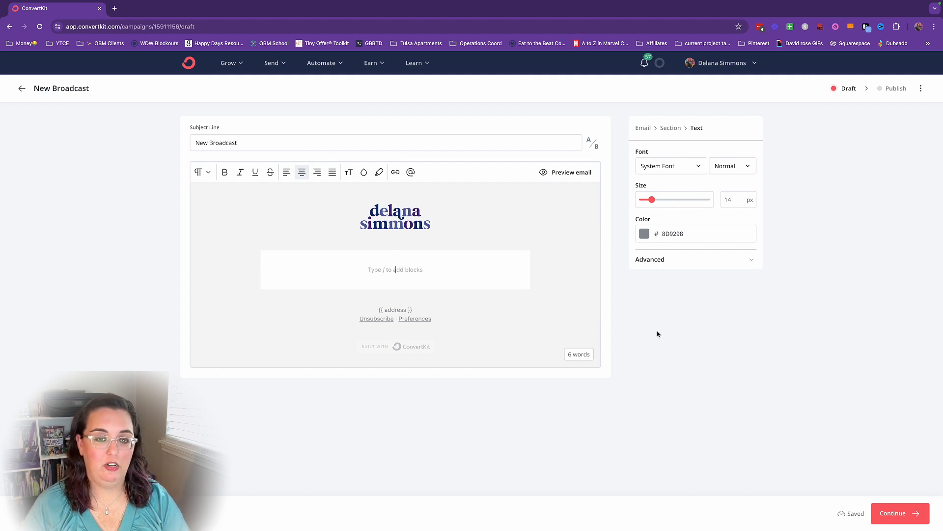
# - Add the centred Heading 2 "Here is the heading." and the paragraph "The regular text." to the broadcast's content section
pyautogui.write('/hea')
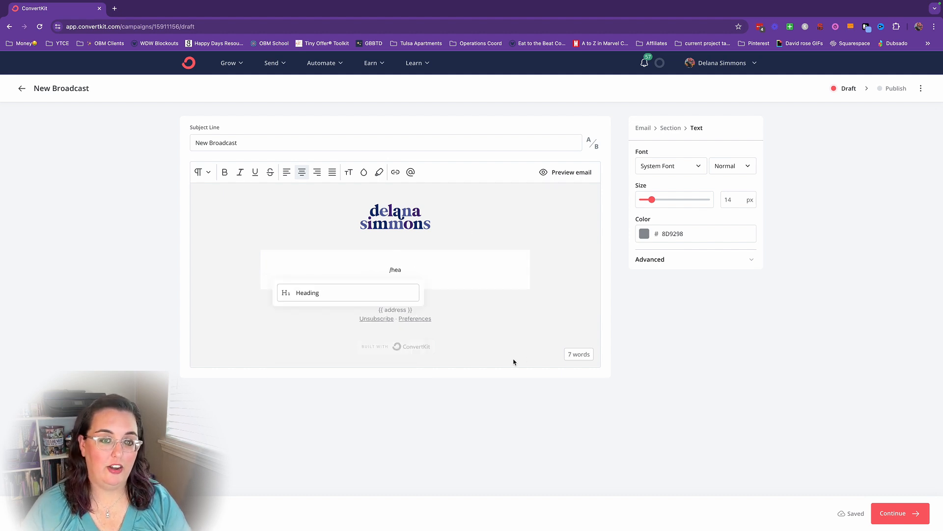
pyautogui.click(354, 295)
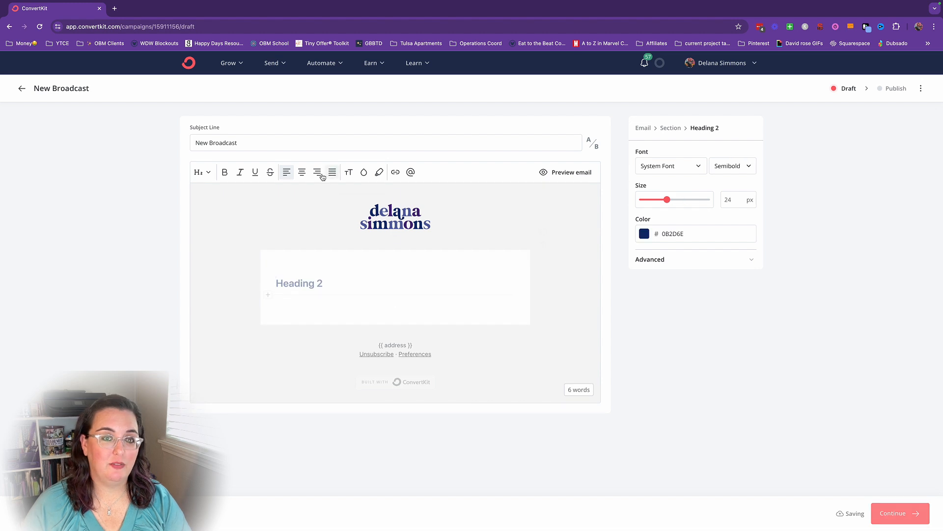
pyautogui.click(302, 172)
pyautogui.write('Here is the heading.')
pyautogui.press('Return')
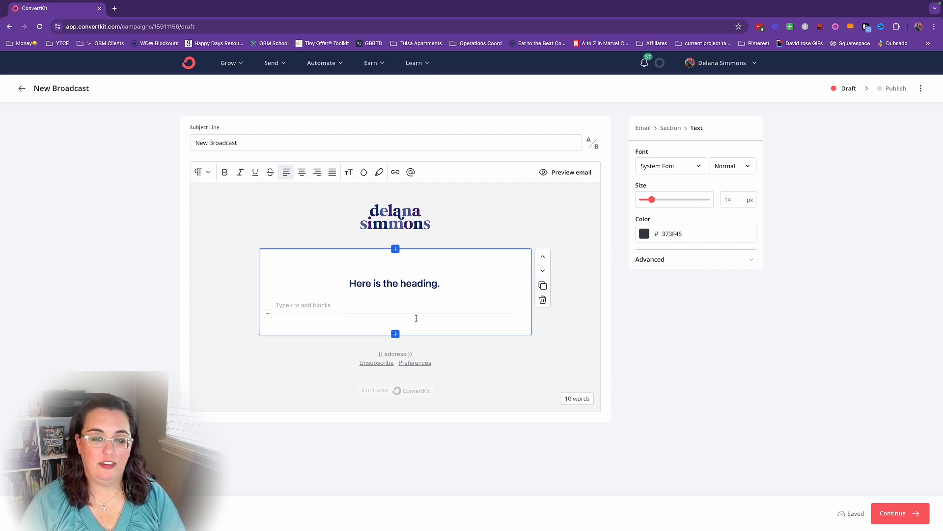
pyautogui.write('The regular text.')
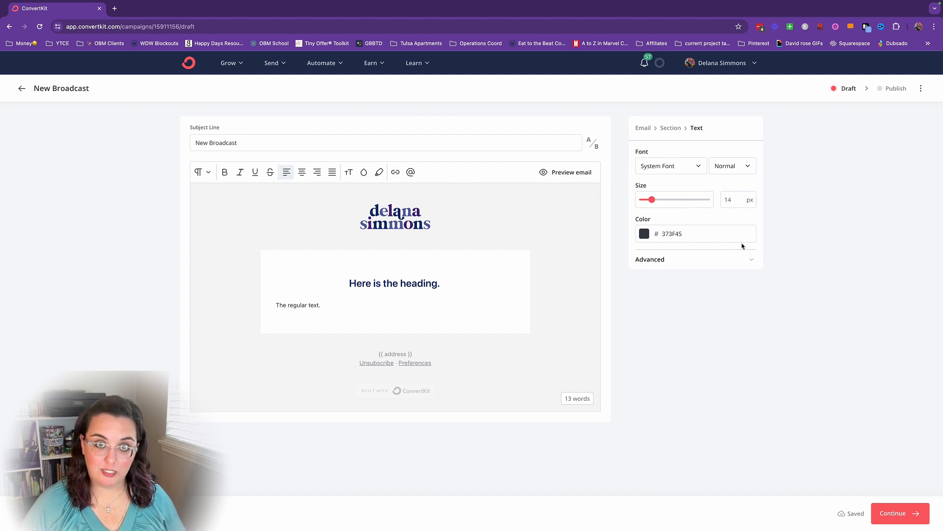
pyautogui.click(582, 315)
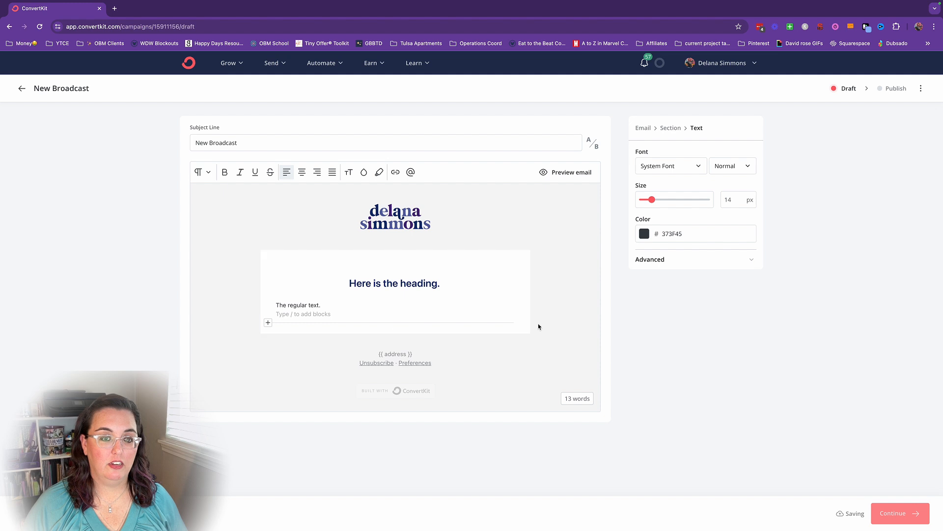
# - Add a new section below the broadcast's content section and insert a Layout block in it
pyautogui.click(393, 333)
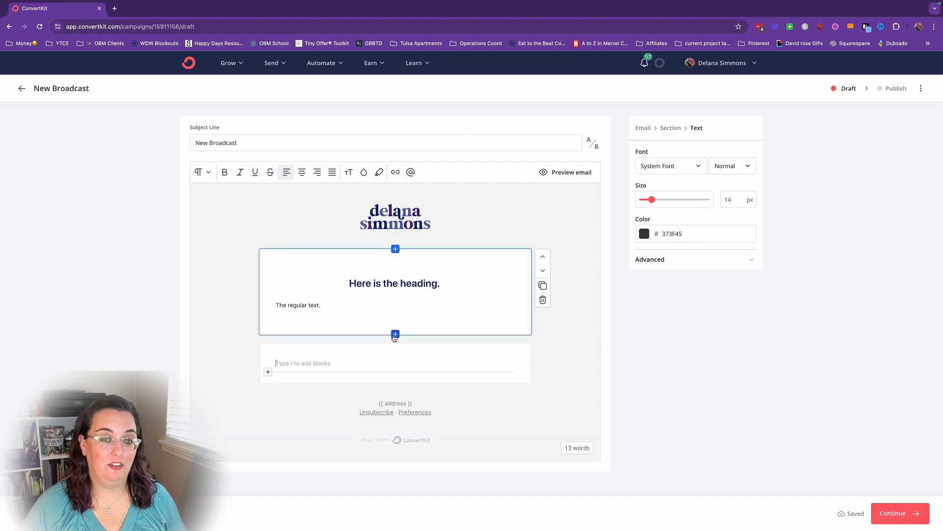
pyautogui.click(312, 364)
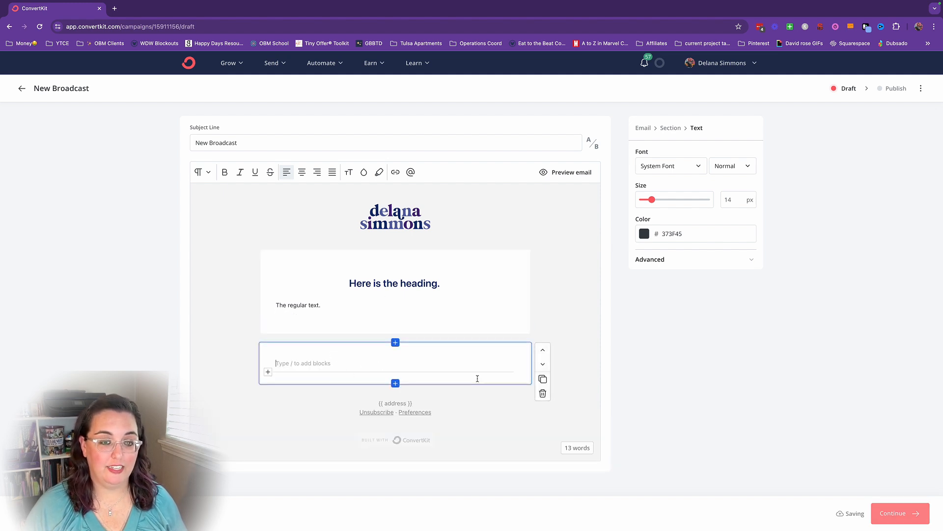
pyautogui.write('/layout')
pyautogui.press('Return')
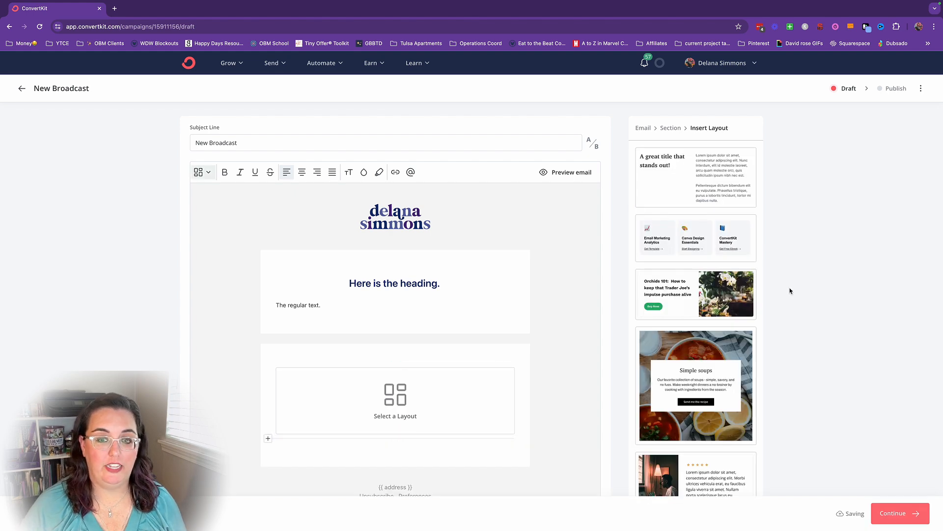
# - Browse the available layout designs and delete the new section containing the Layout block
pyautogui.scroll(-2, 717, 449)
pyautogui.scroll(-5, 717, 449)
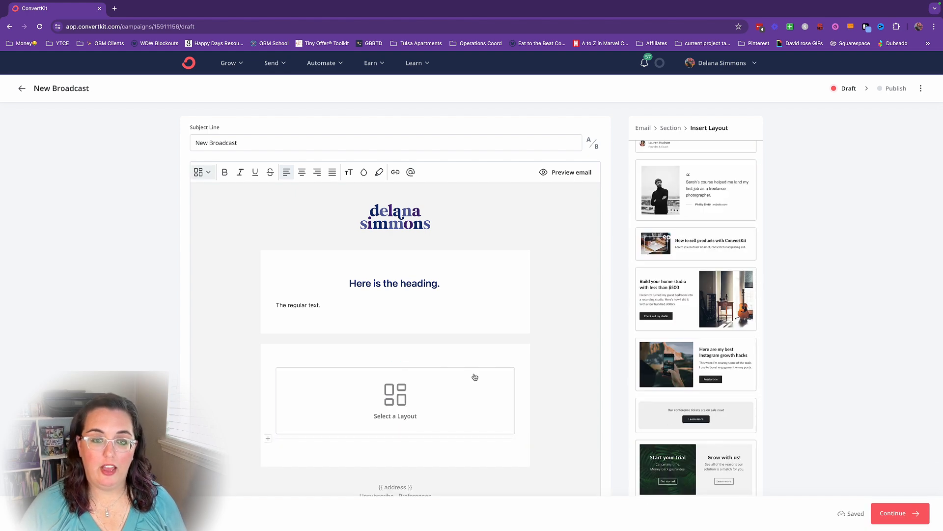
pyautogui.click(543, 393)
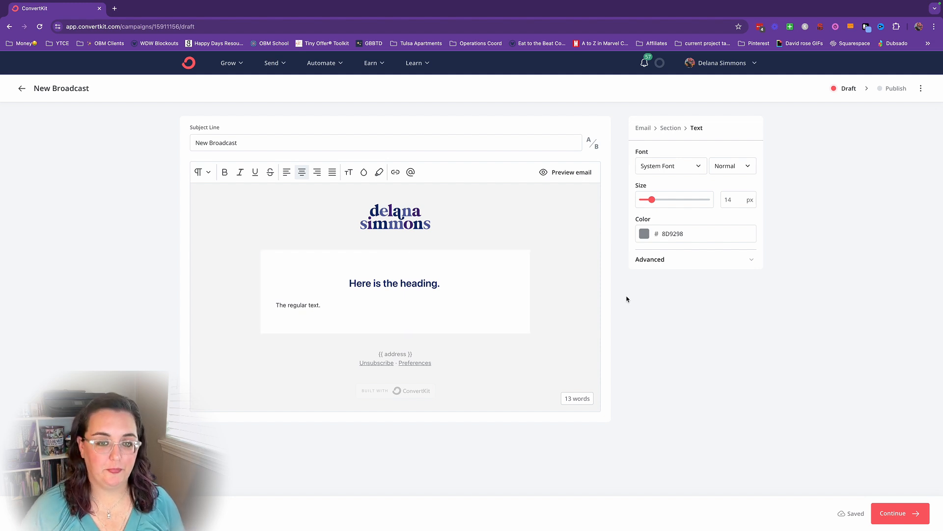
# - Preview the broadcast as an email and close the preview
pyautogui.click(592, 173)
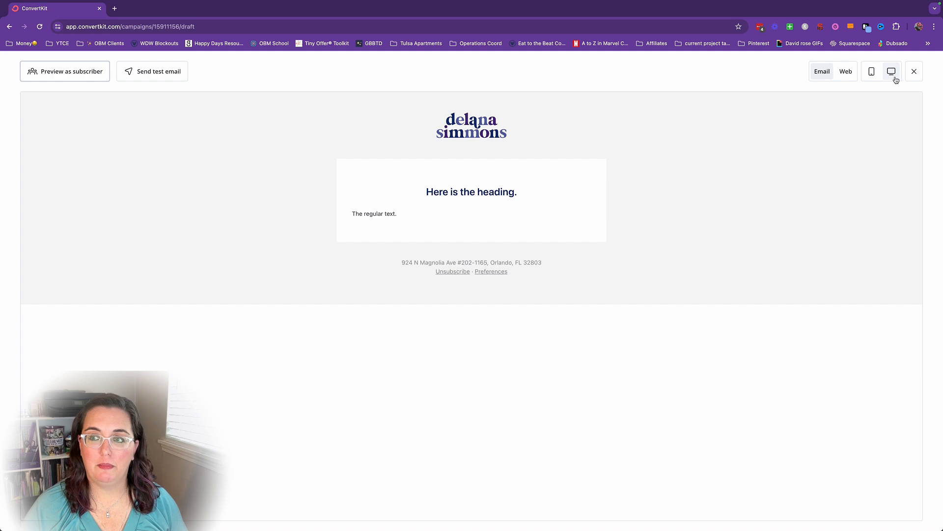
pyautogui.click(915, 71)
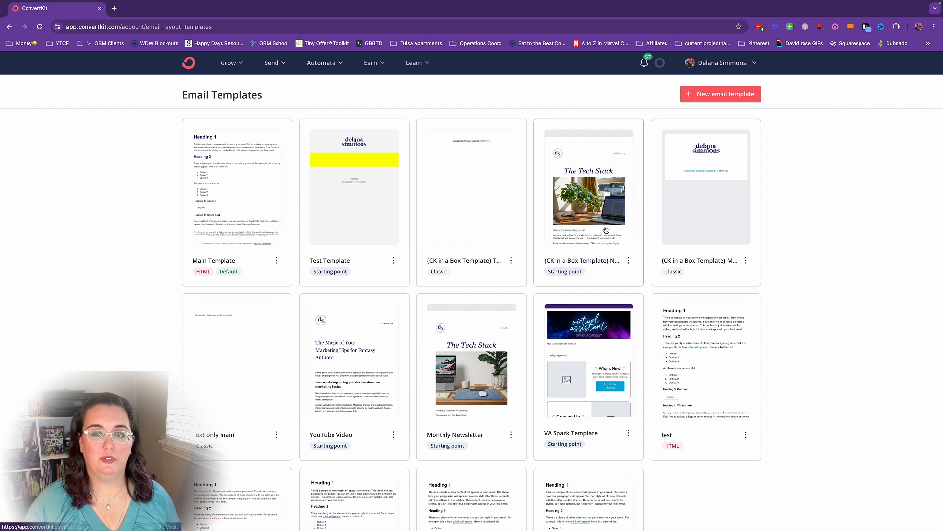
# - Open the {CK in a Box Template} Newsletter template and examine its header, letter, Quick Tip, YouTube, promotion and Things To Do This Month sections
pyautogui.click(606, 230)
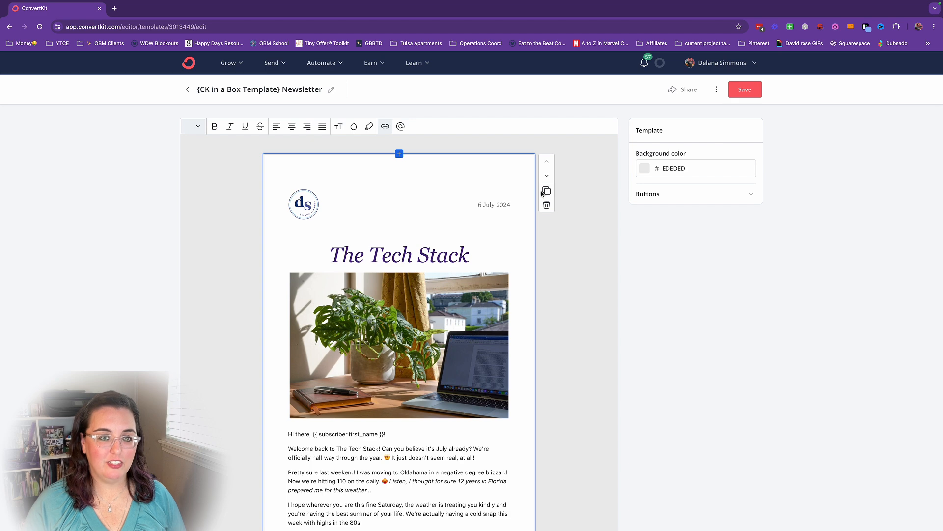
pyautogui.scroll(-4, 560, 297)
pyautogui.scroll(1, 560, 299)
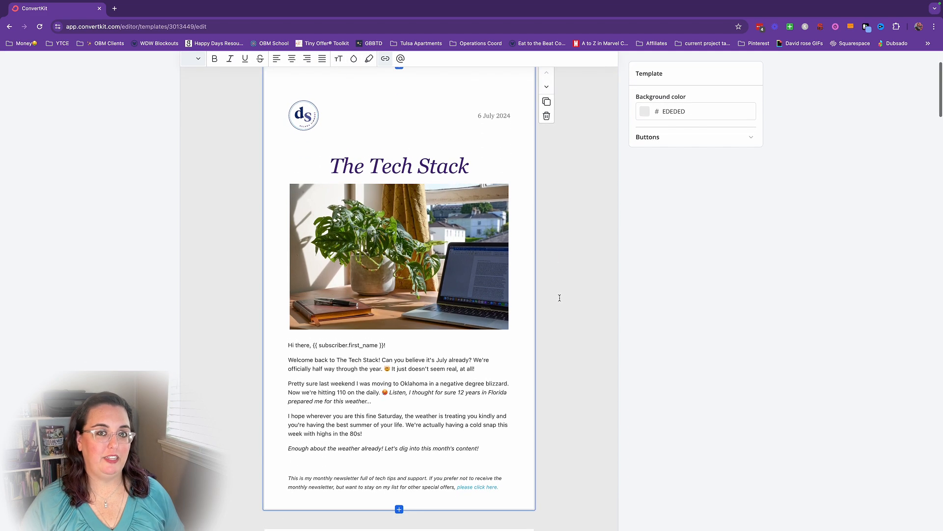
pyautogui.scroll(-10, 579, 303)
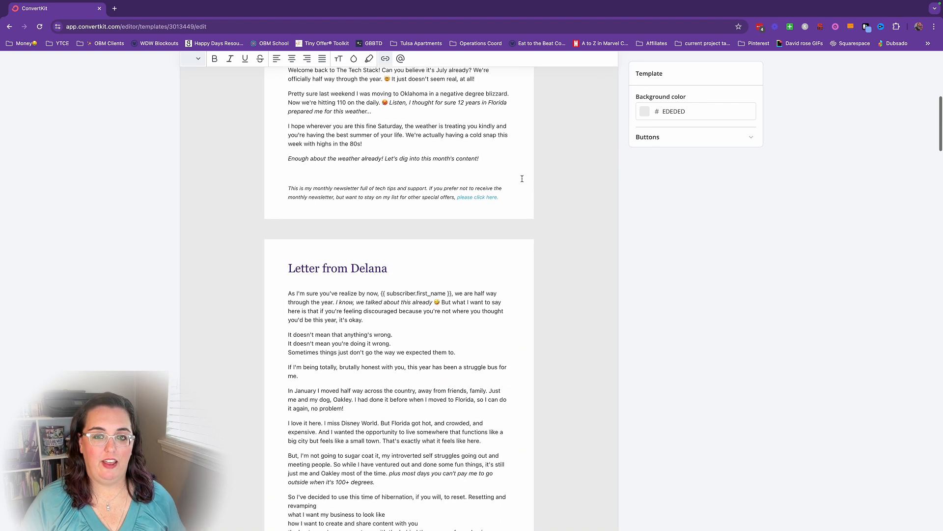
pyautogui.scroll(-6, 540, 367)
pyautogui.scroll(-7, 541, 366)
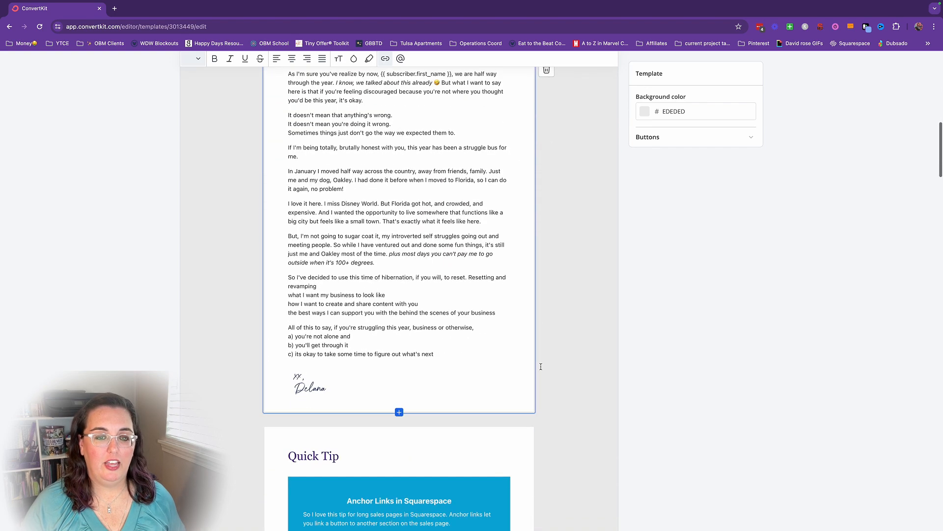
pyautogui.scroll(-8, 553, 363)
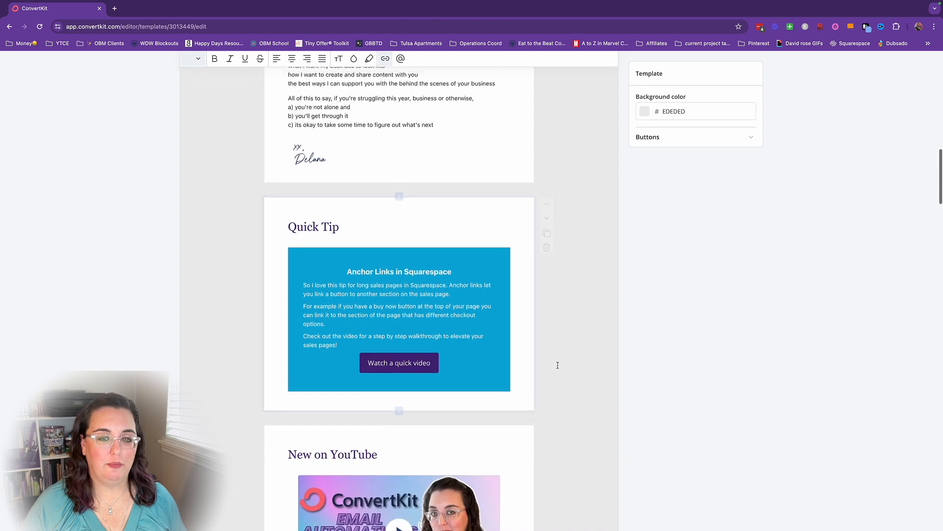
pyautogui.scroll(-9, 587, 382)
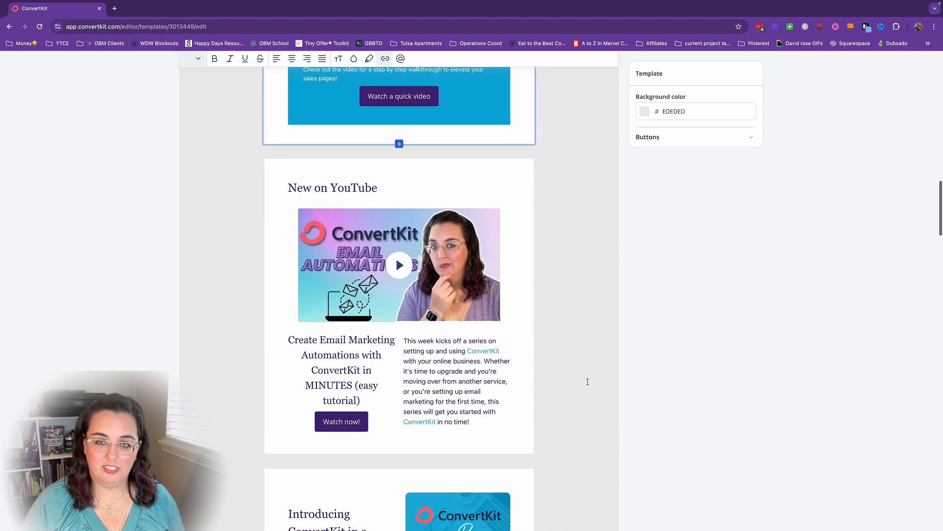
pyautogui.scroll(-2, 569, 376)
pyautogui.scroll(-8, 570, 376)
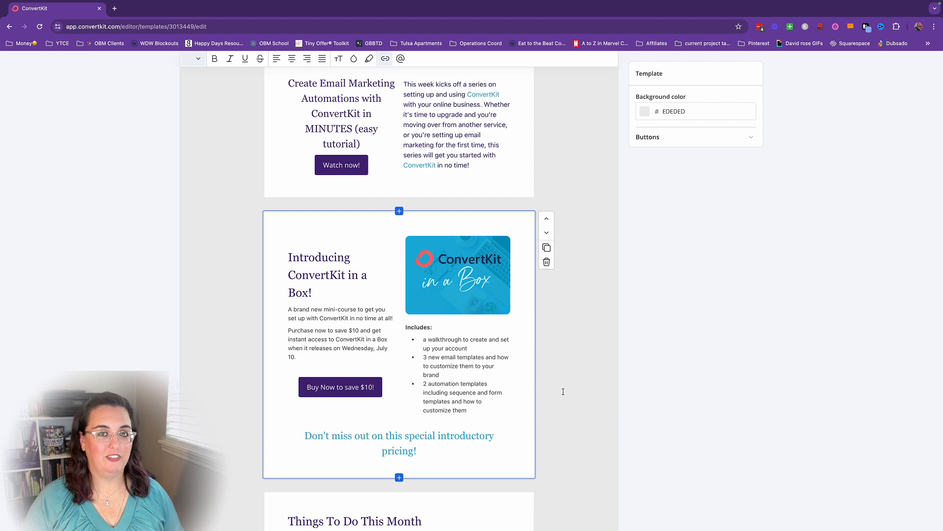
pyautogui.scroll(-4, 564, 391)
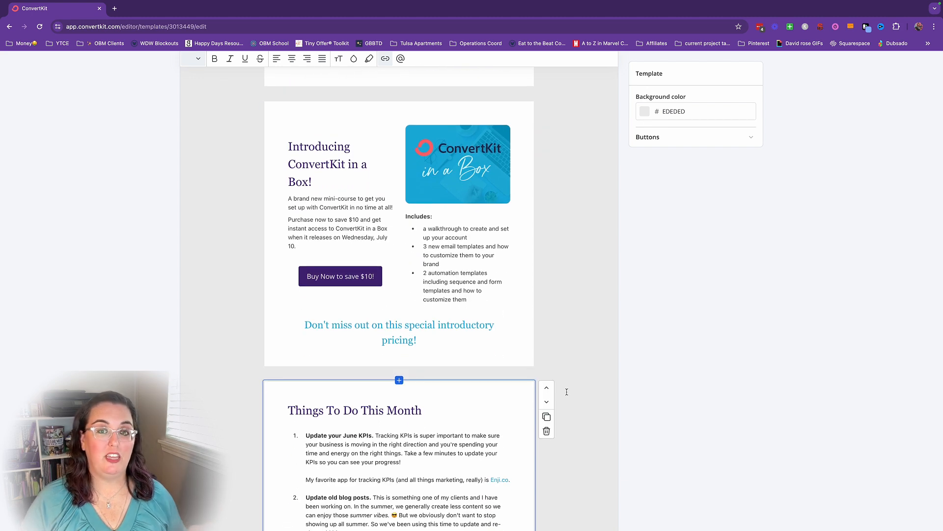
pyautogui.scroll(-4, 568, 391)
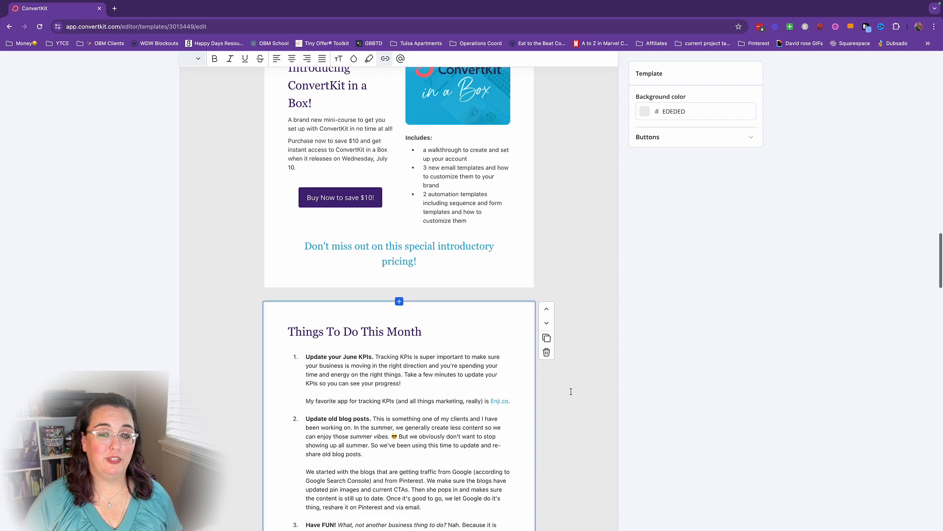
pyautogui.scroll(-4, 571, 391)
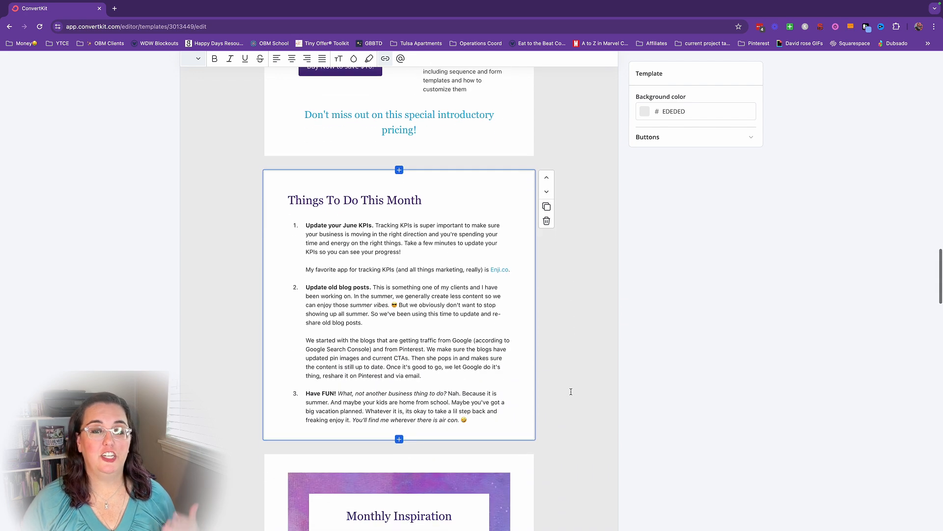